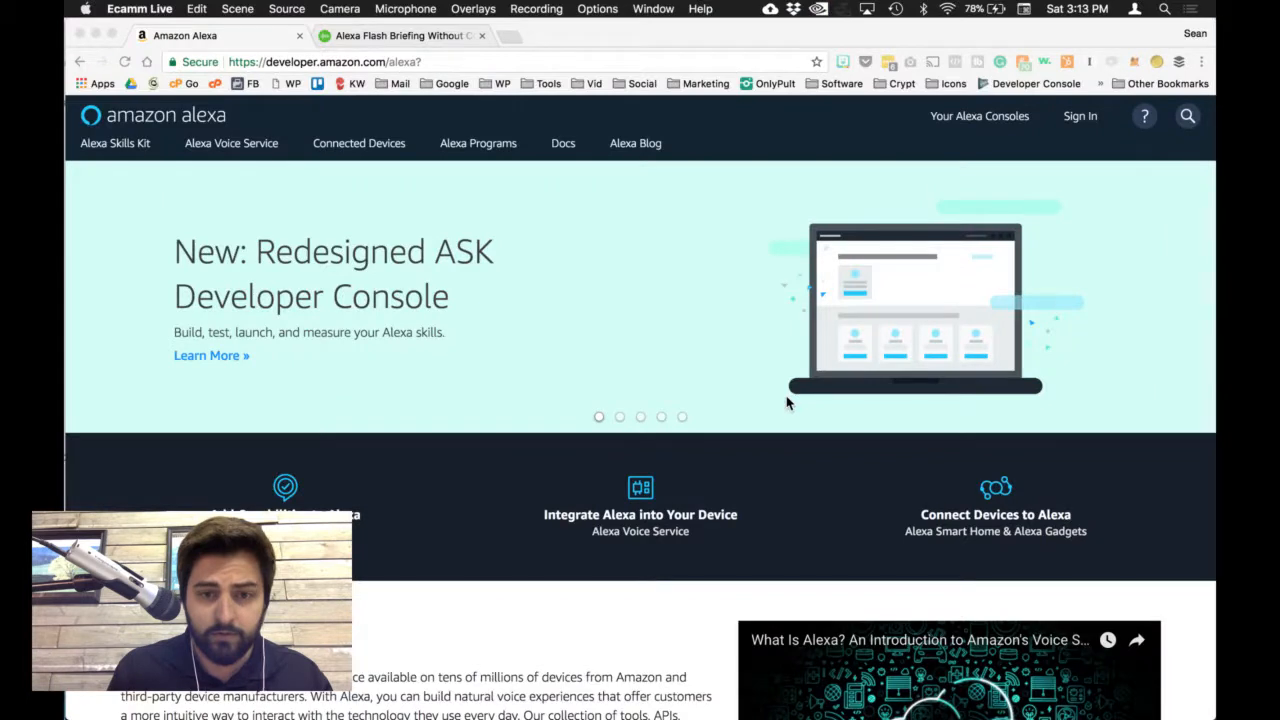
left_click(472, 8)
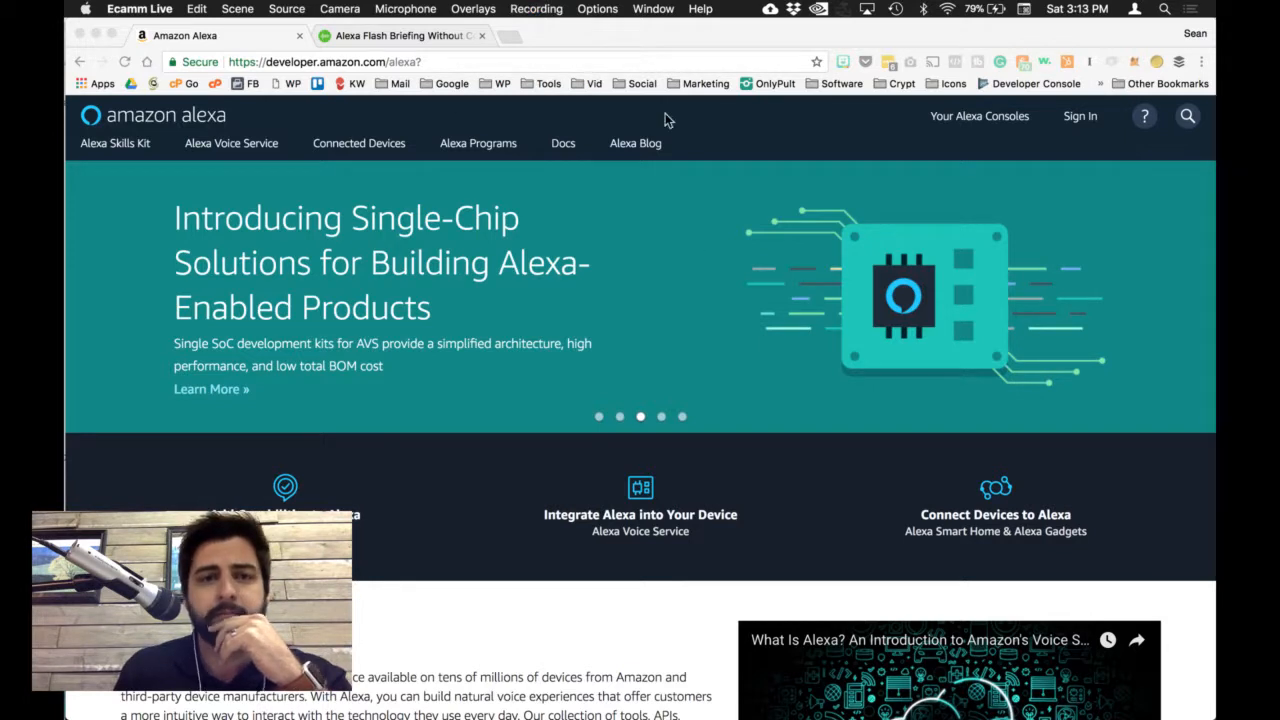
left_click(488, 6)
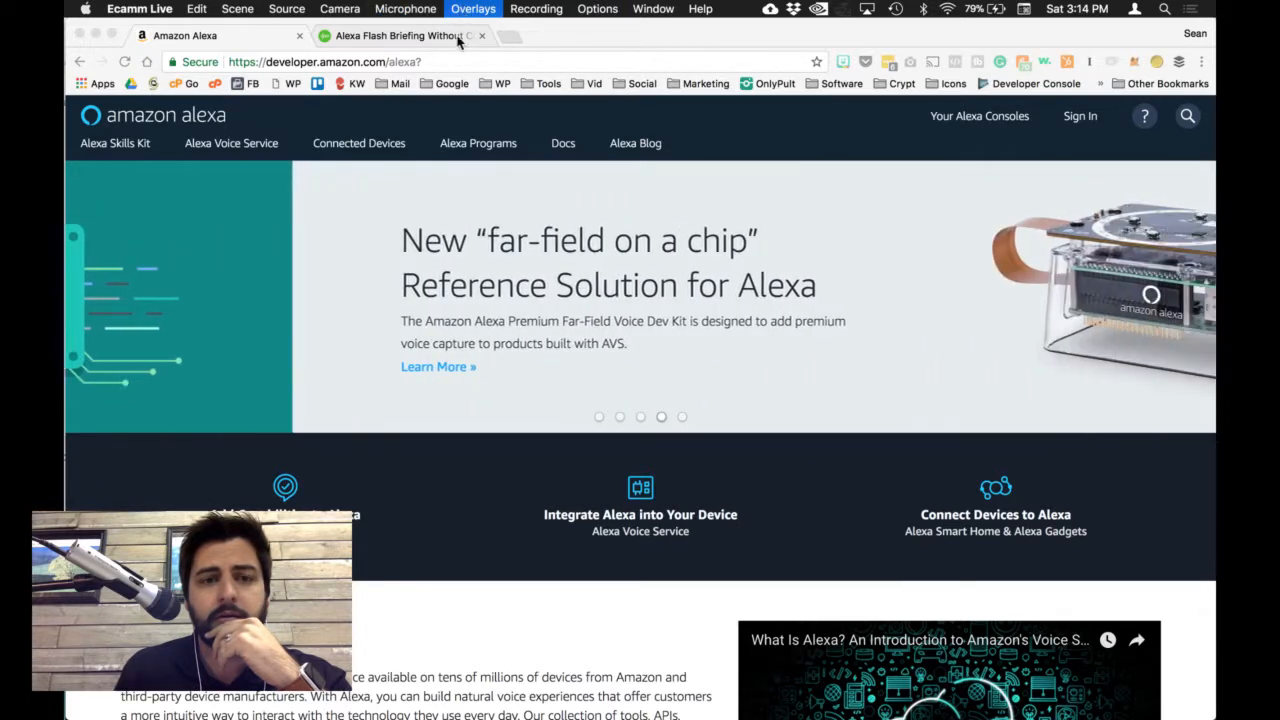
left_click(461, 37)
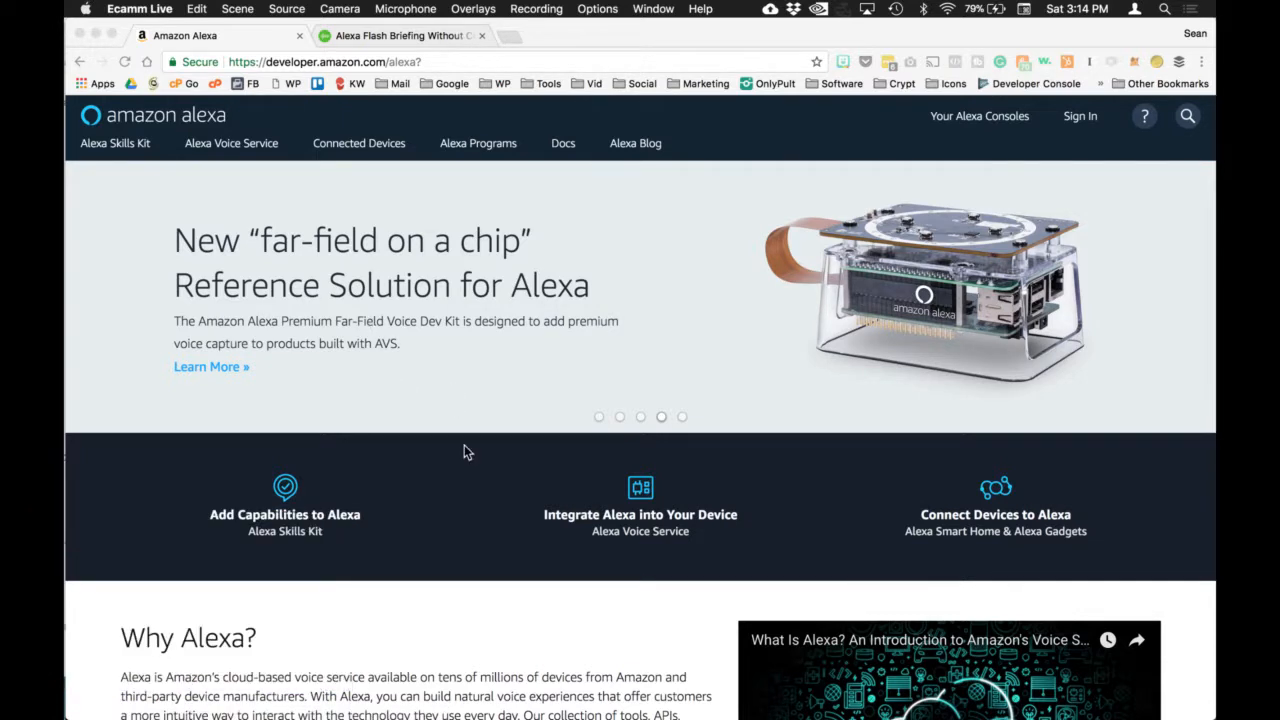
left_click(426, 550)
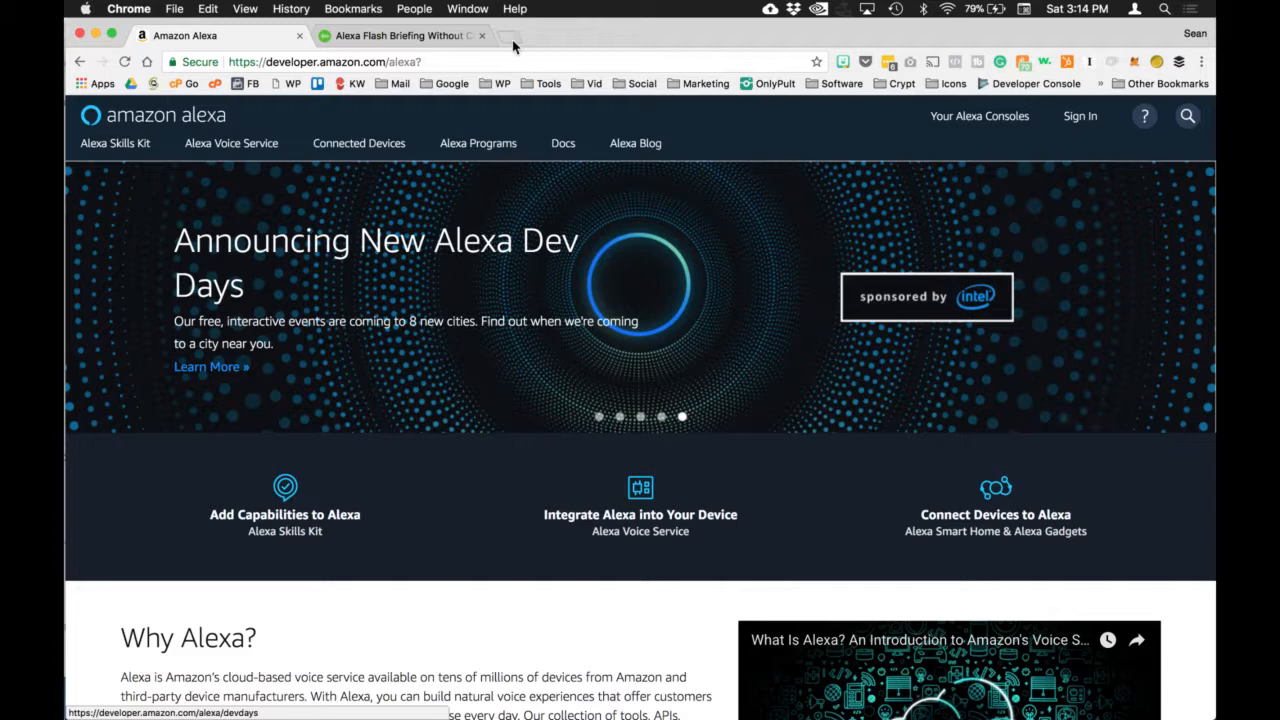
Step: Load the Amazon developer home page at developer.amazon.com by removing the Alexa path from the current address
left_click_drag(386, 62, 421, 62)
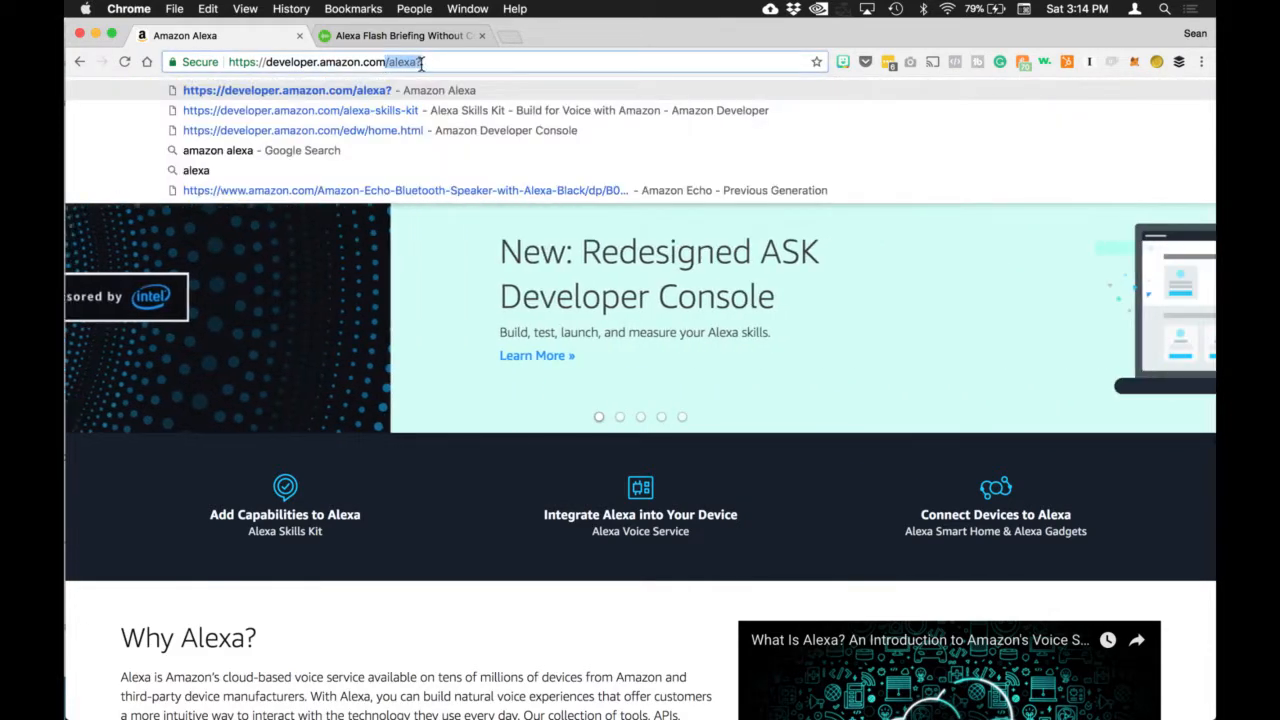
key("BackSpace")
key("Return")
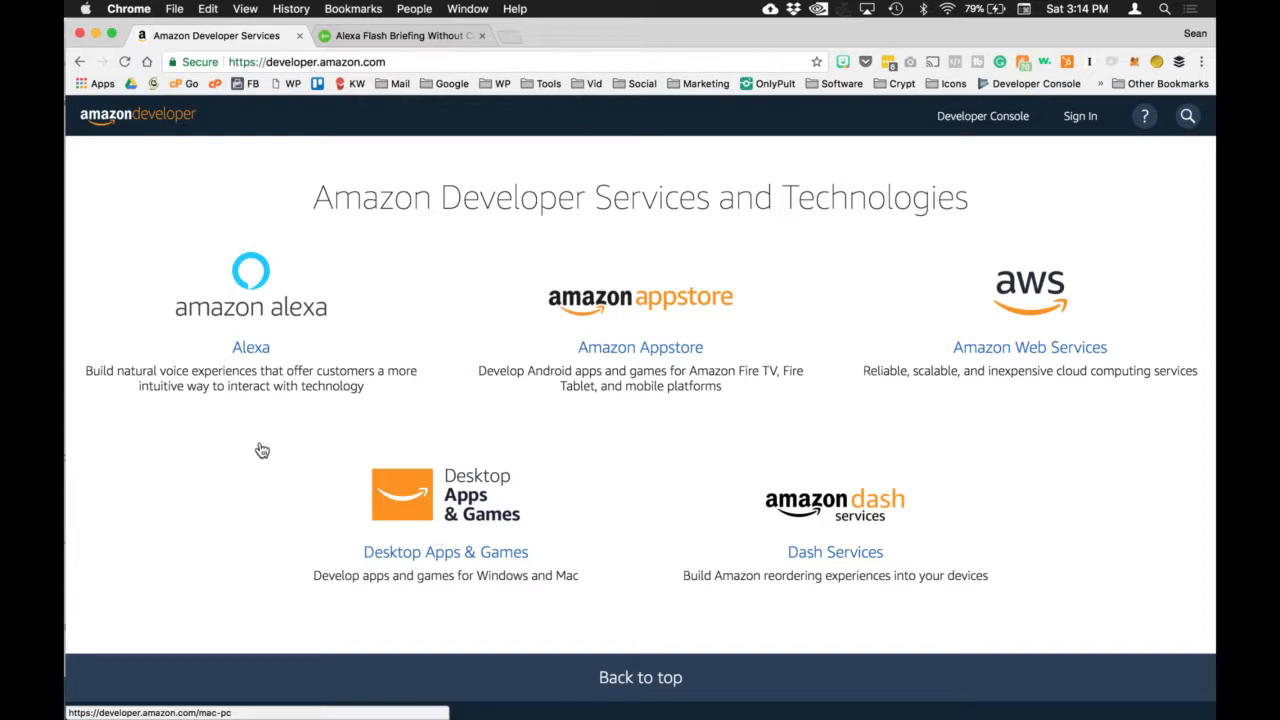
Step: Switch to the SoundUp site and open the form for adding a new sound in the member area
left_click(380, 38)
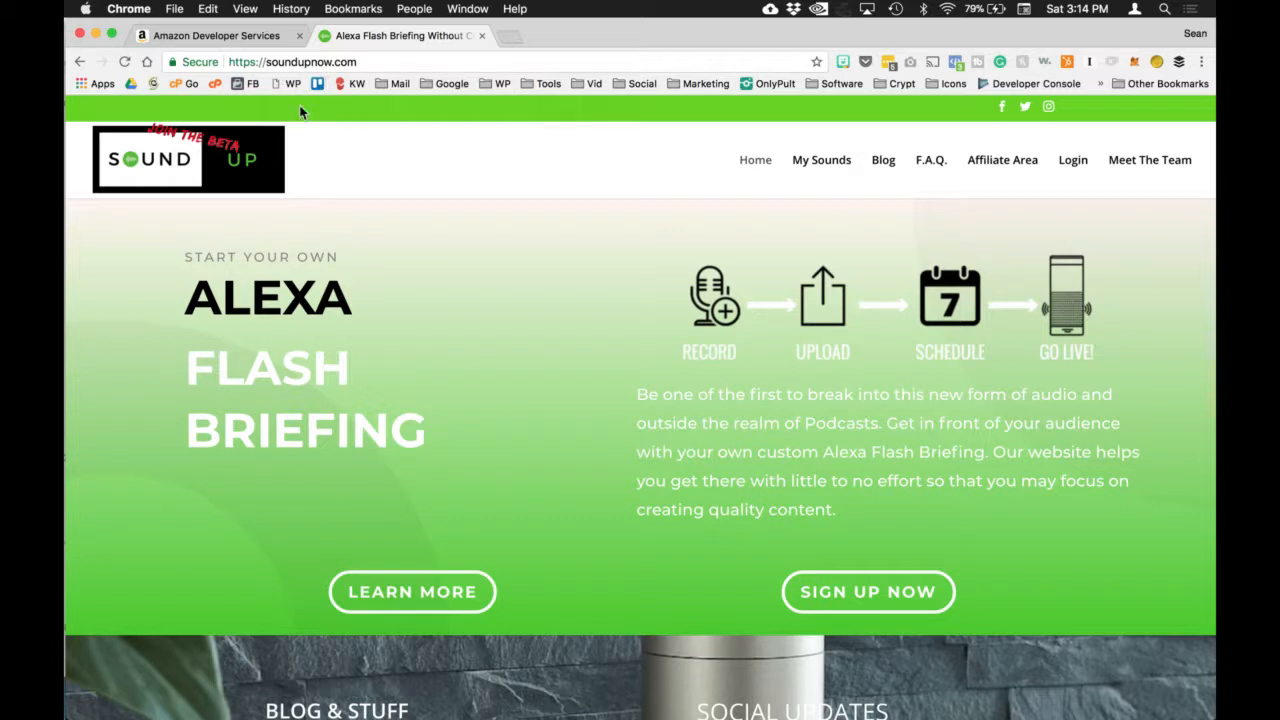
left_click(822, 162)
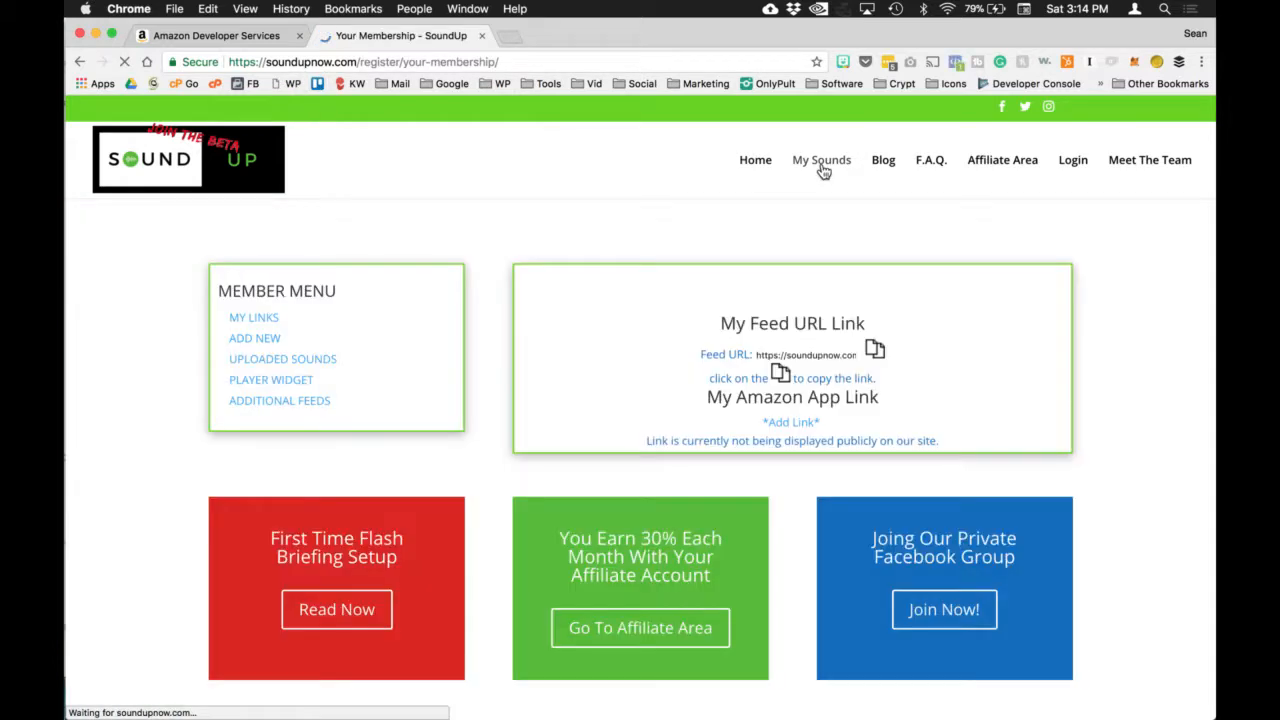
left_click(268, 341)
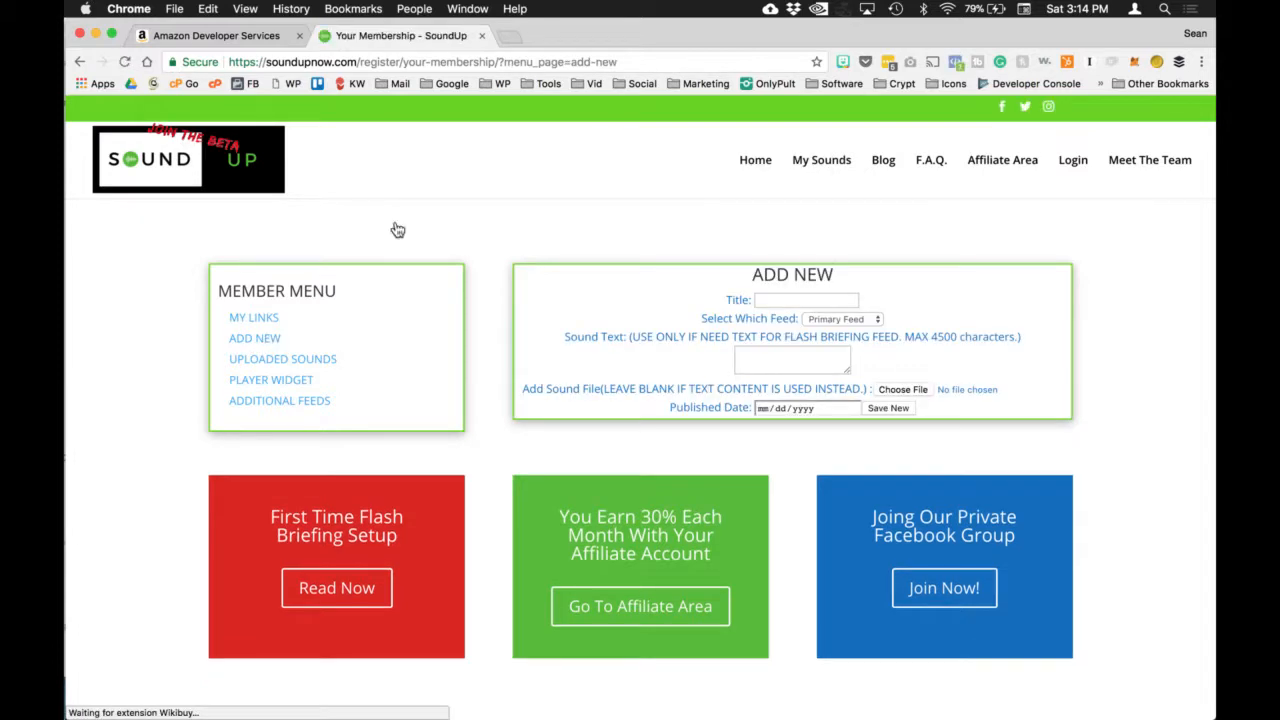
Step: Title the new sound post "EP 1" and attach the sound file shellsound.mp4 from the Flash folder
left_click(801, 298)
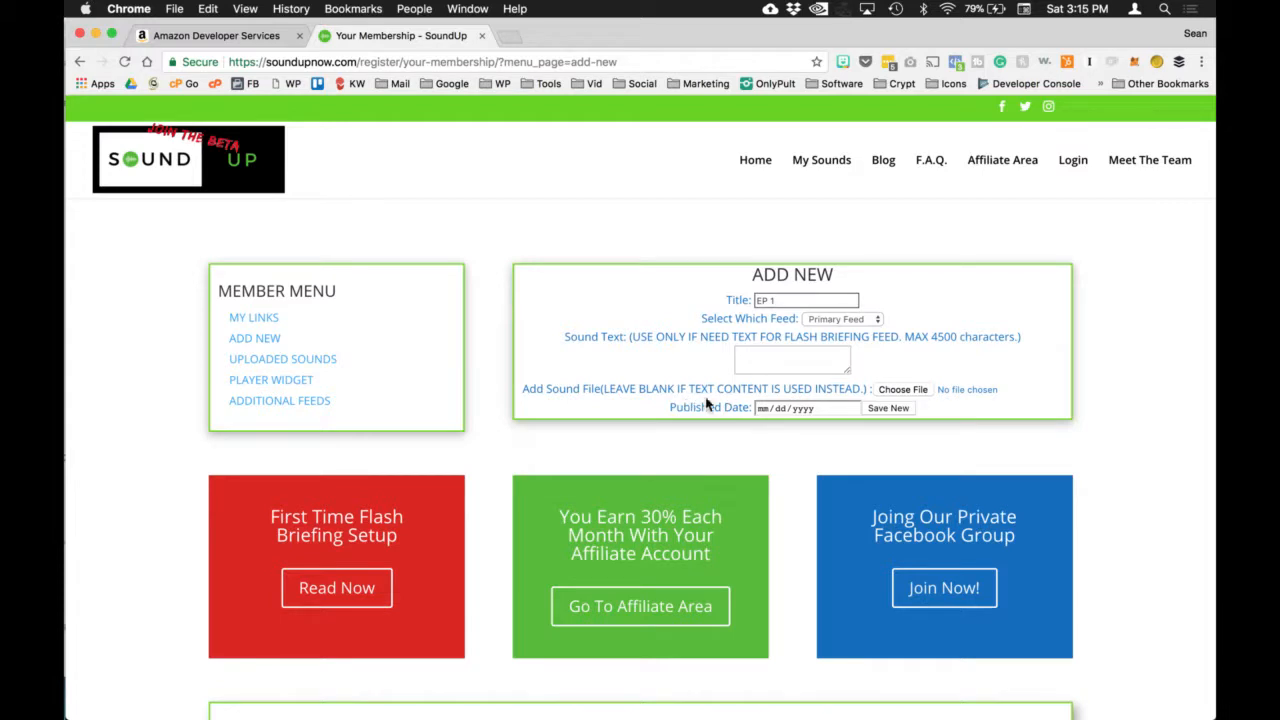
left_click(914, 392)
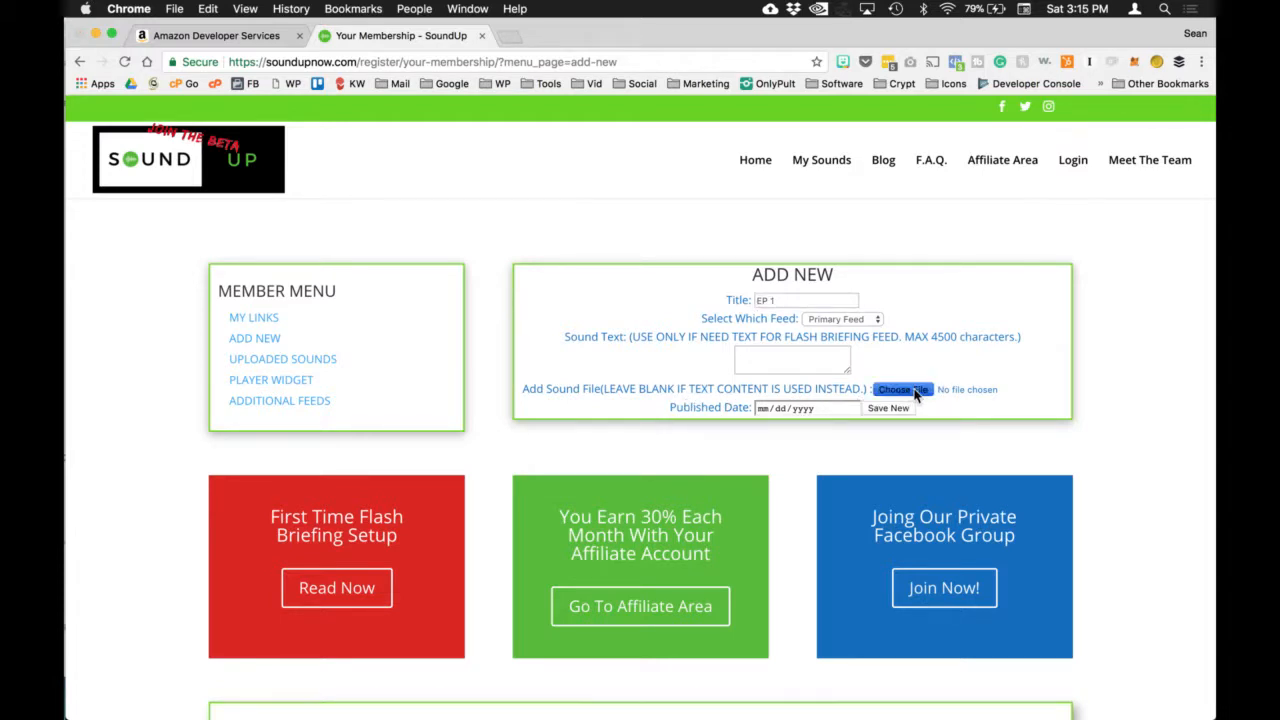
left_click(388, 200)
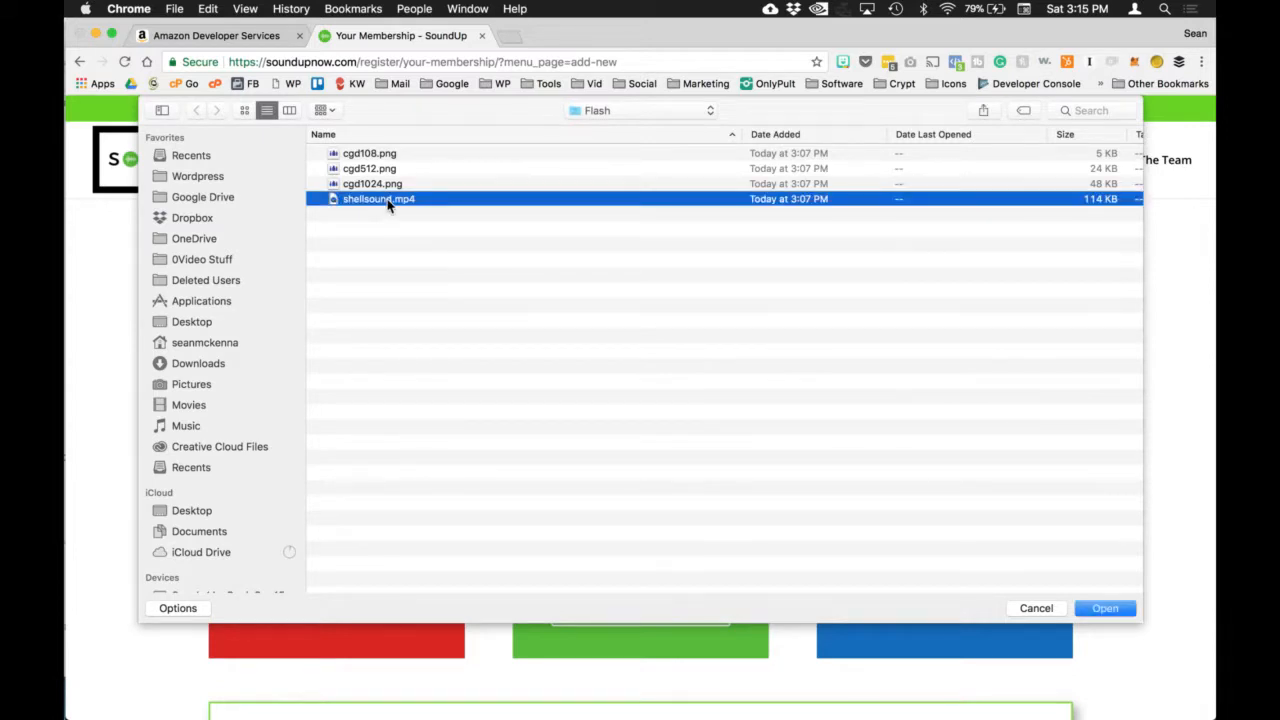
left_click(1105, 608)
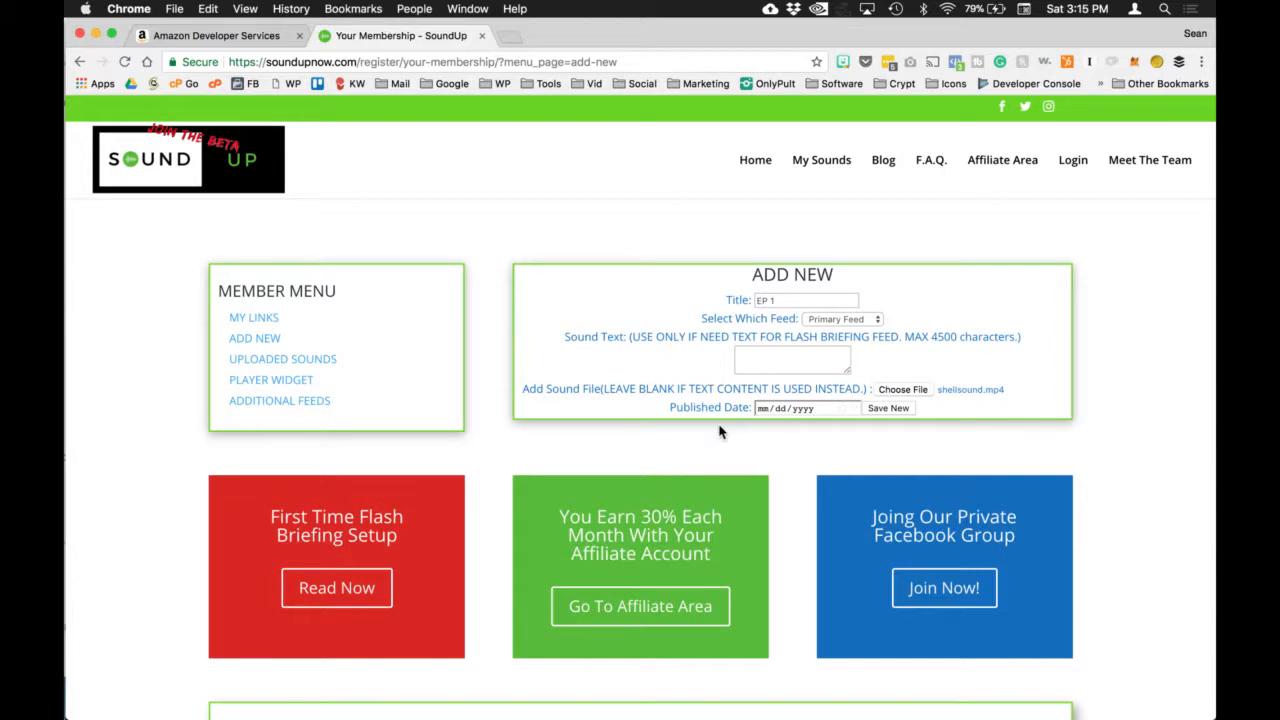
Step: Set the sound post's published date to February 18, 2018 and save the post
left_click(854, 411)
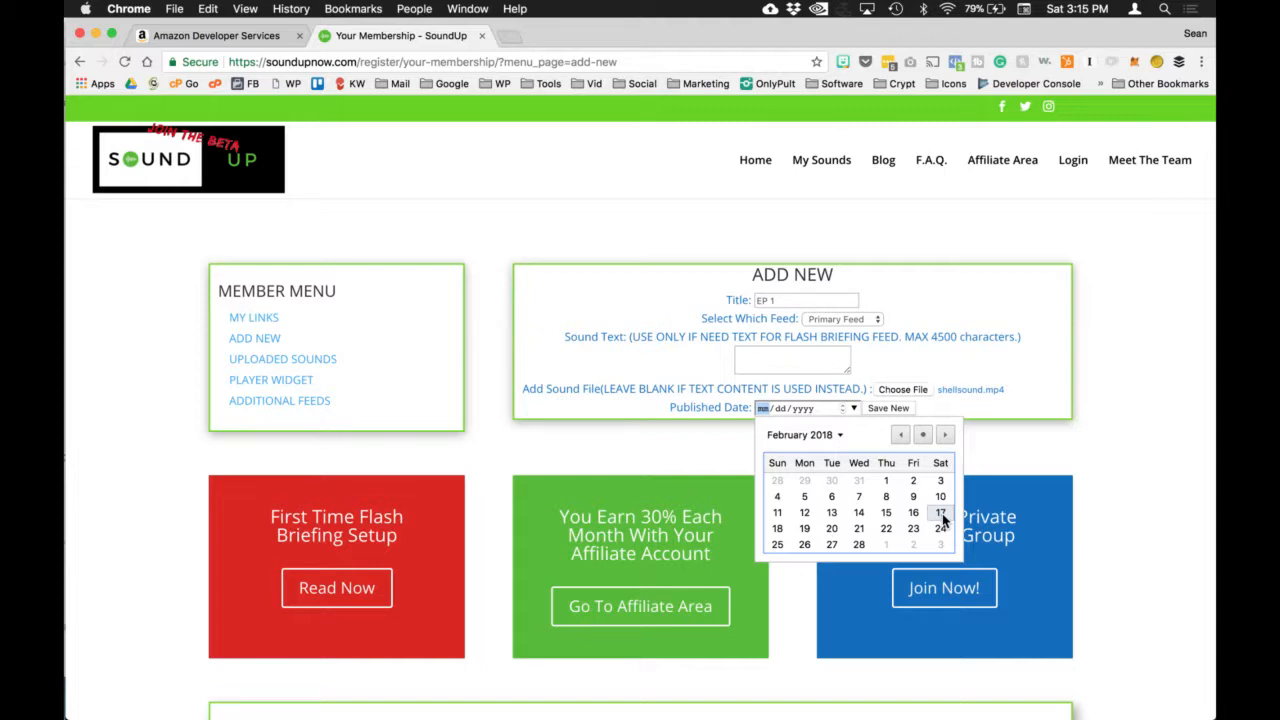
left_click(778, 533)
left_click(873, 410)
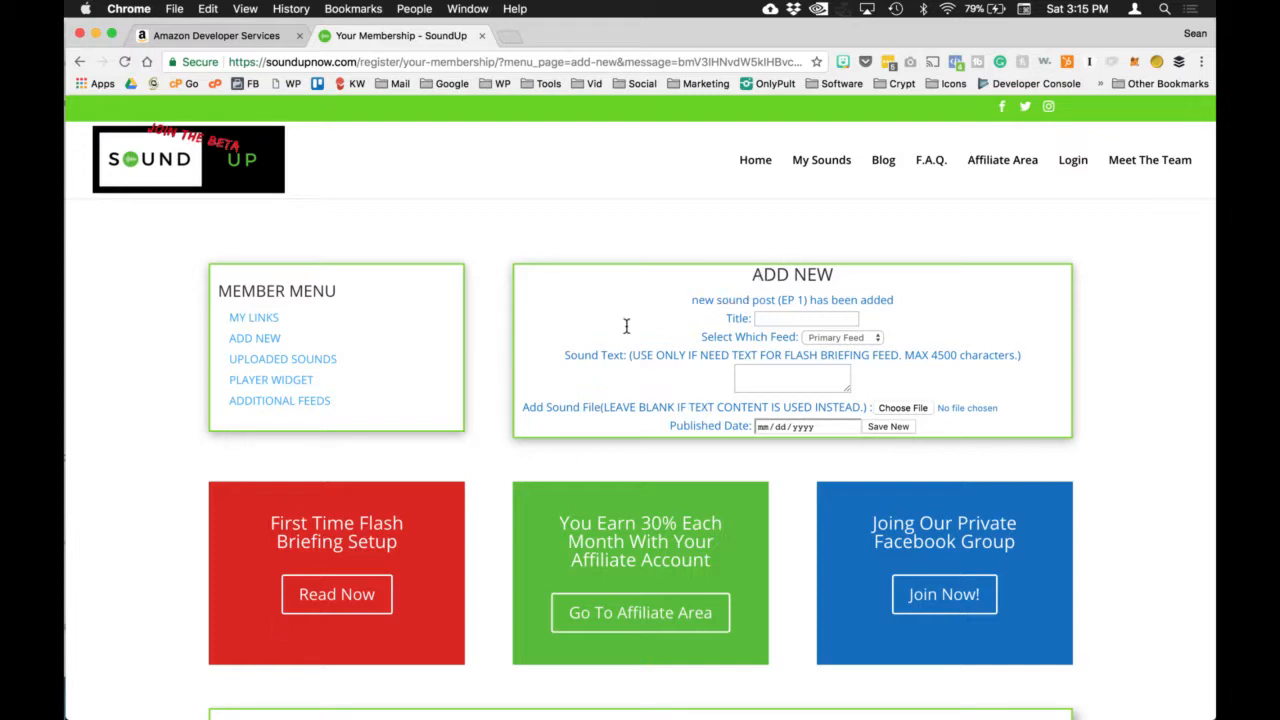
Step: Review the uploaded sounds list, and copy the feed URL from the member's links page
left_click(257, 365)
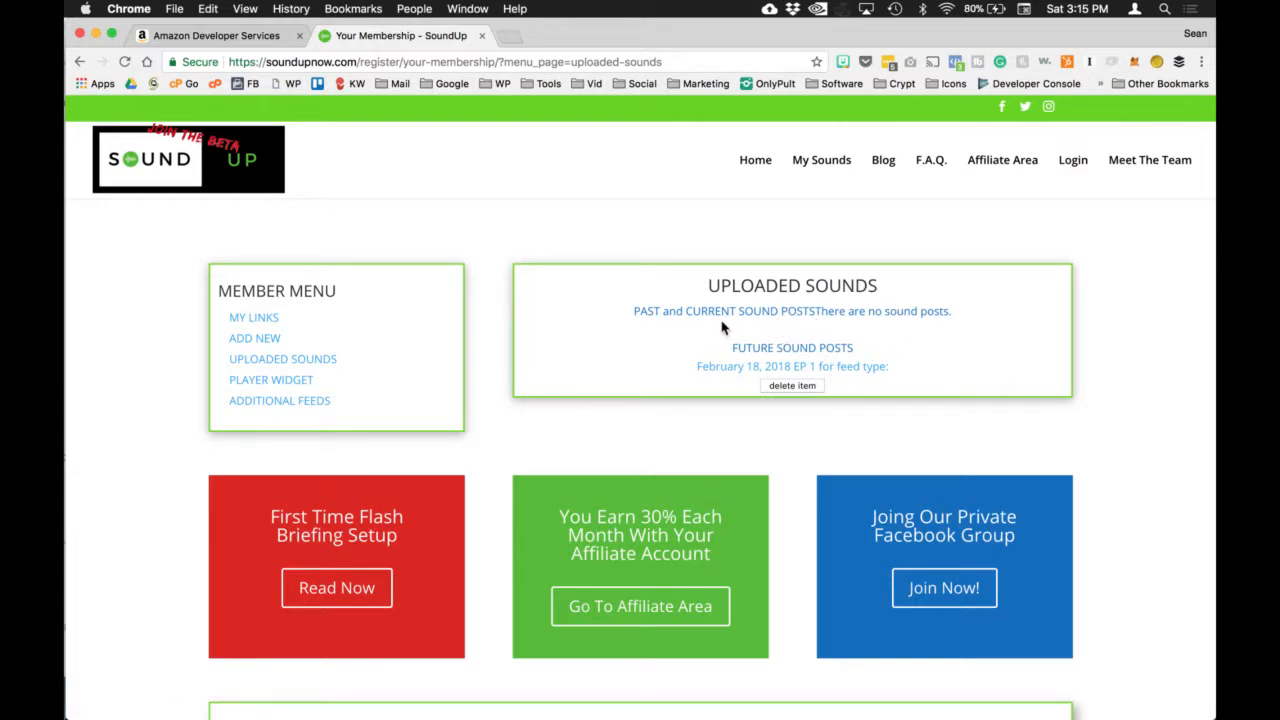
left_click(253, 320)
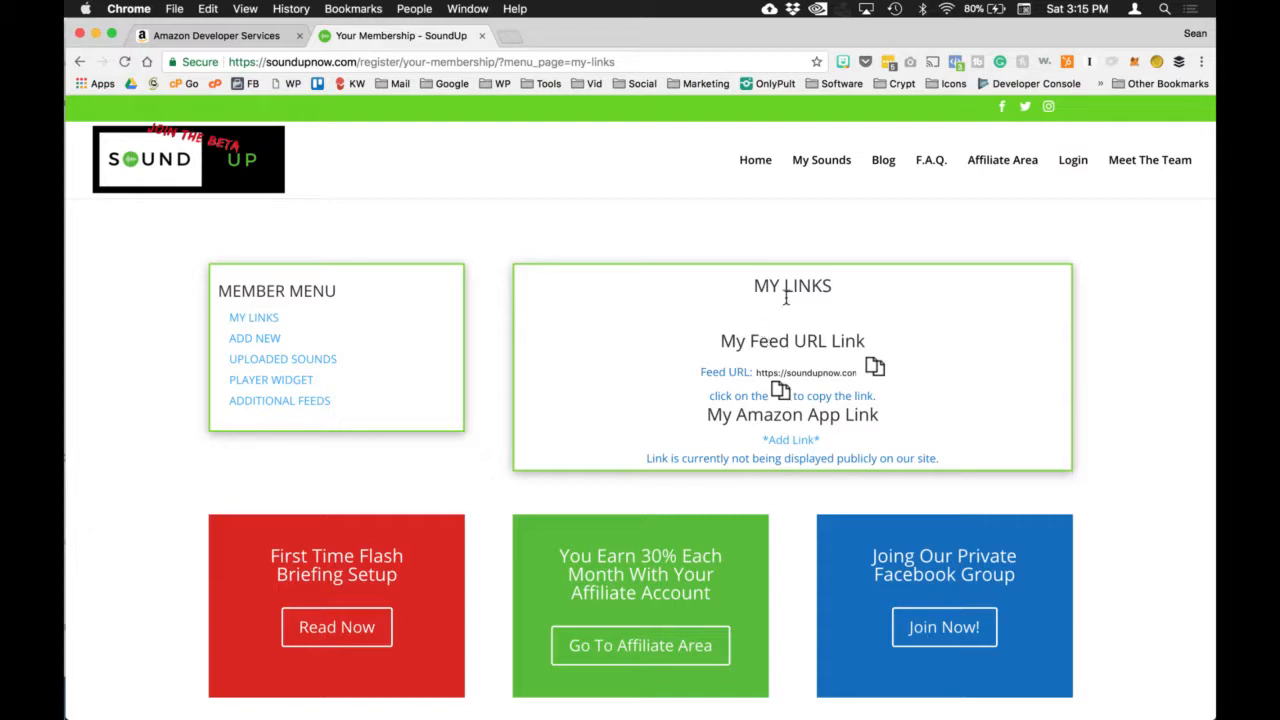
left_click(875, 369)
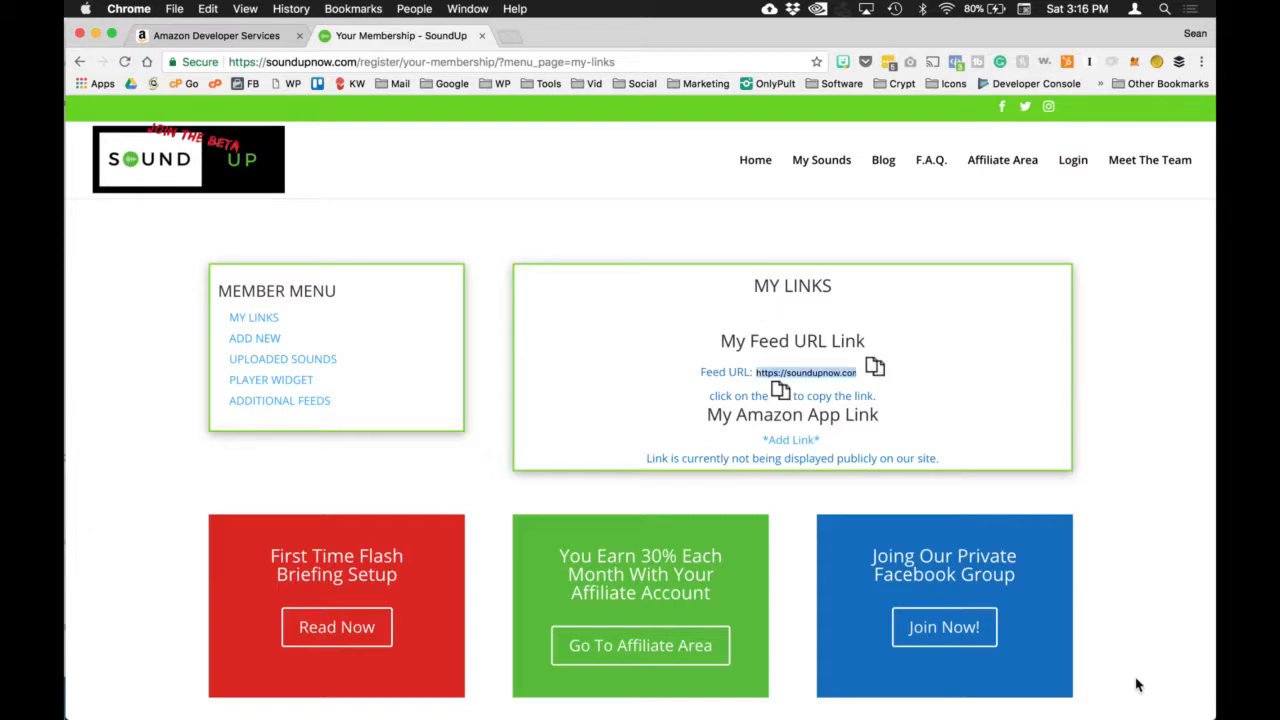
key("ctrl+Up")
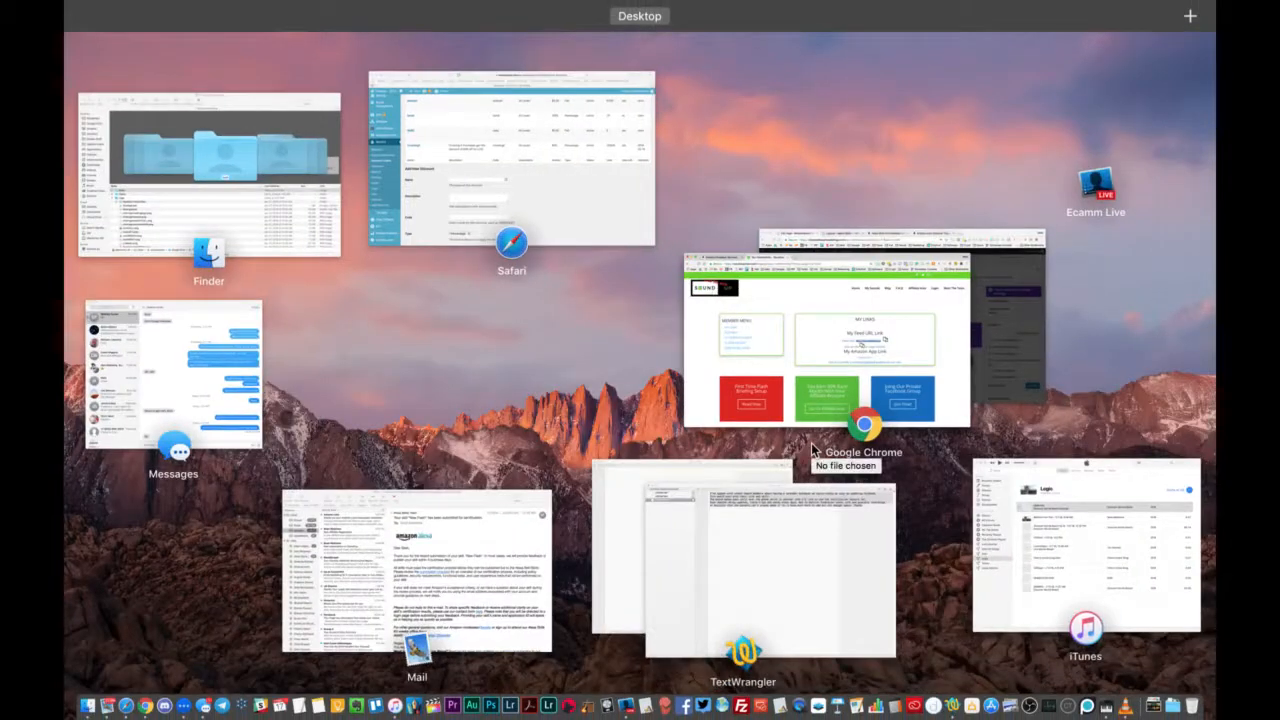
left_click(1074, 96)
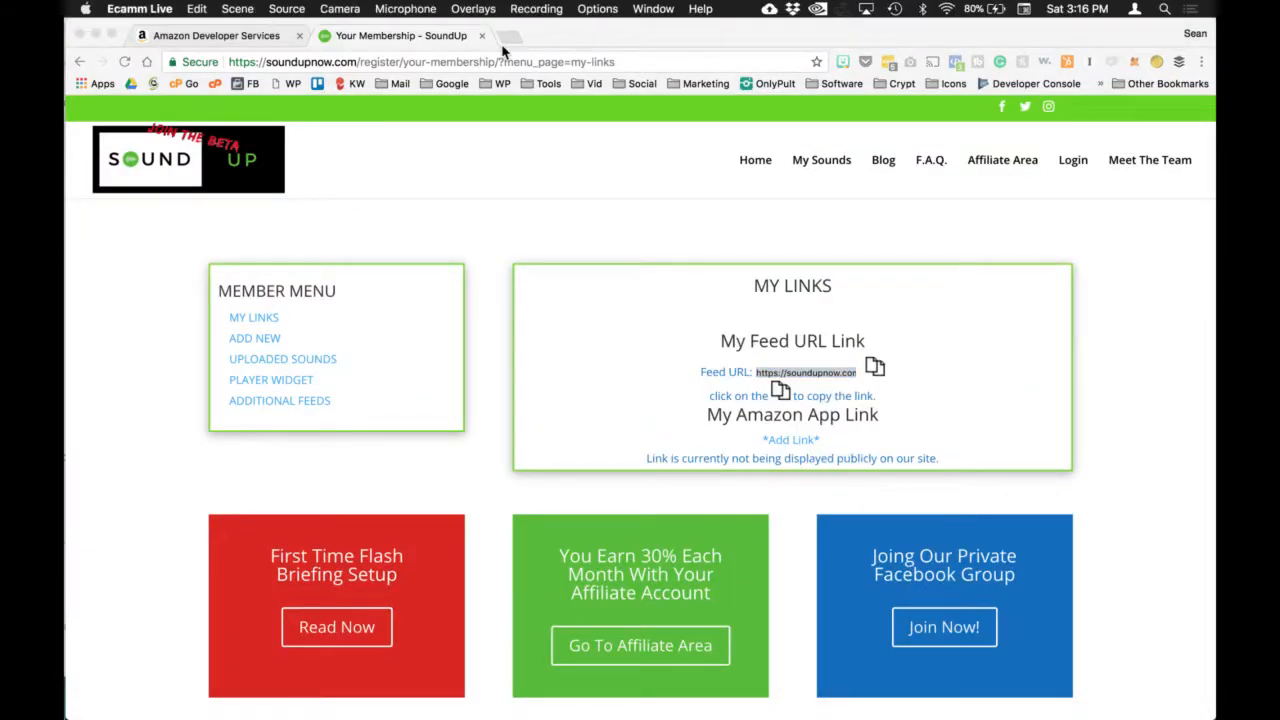
left_click(488, 8)
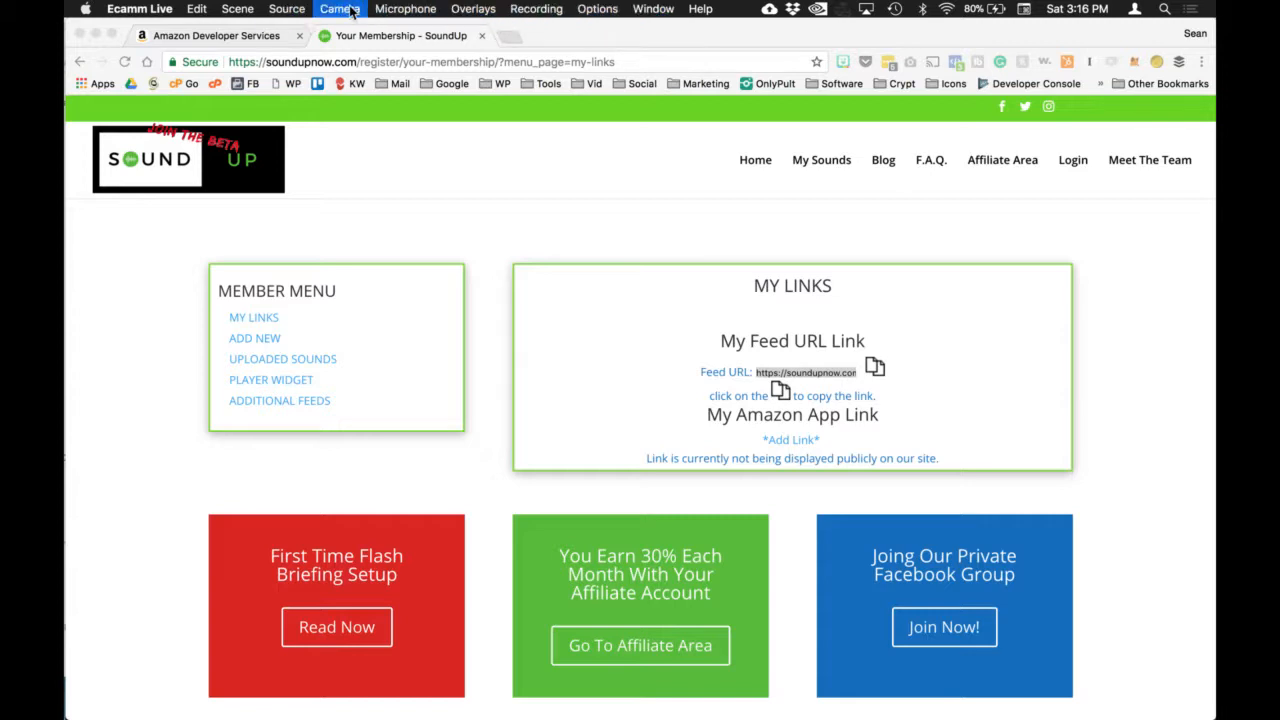
left_click(434, 219)
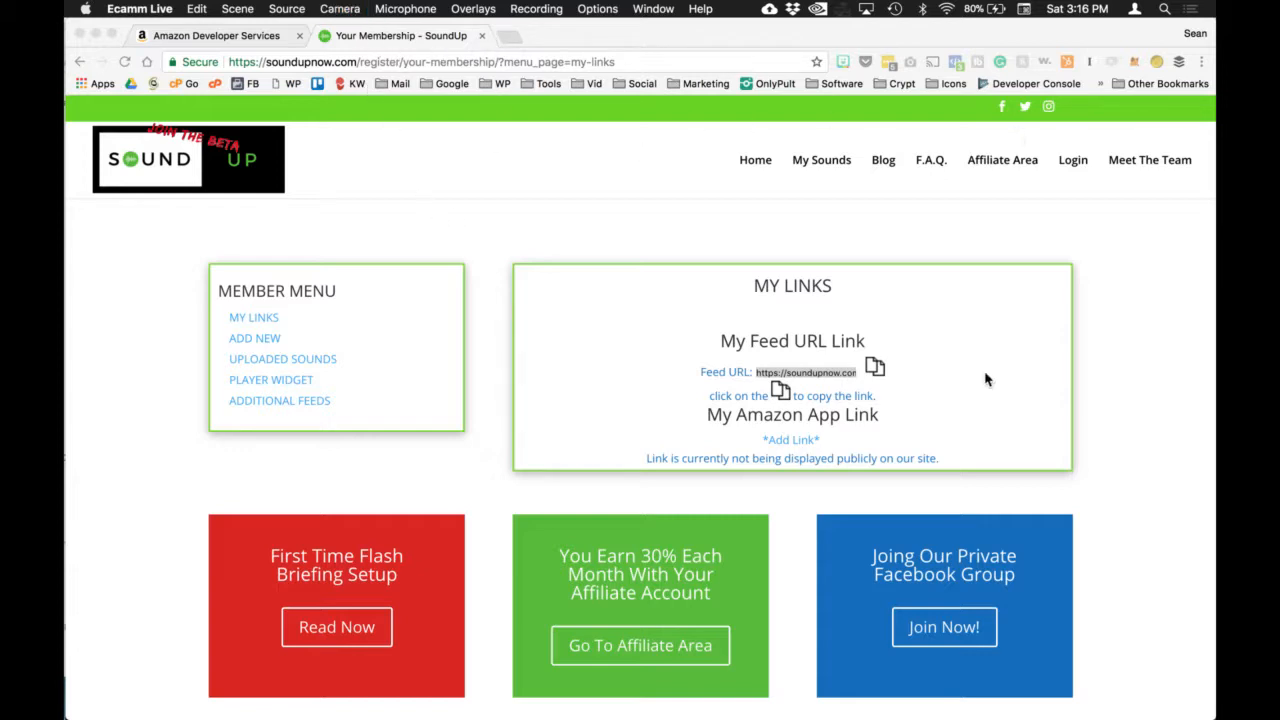
left_click(193, 457)
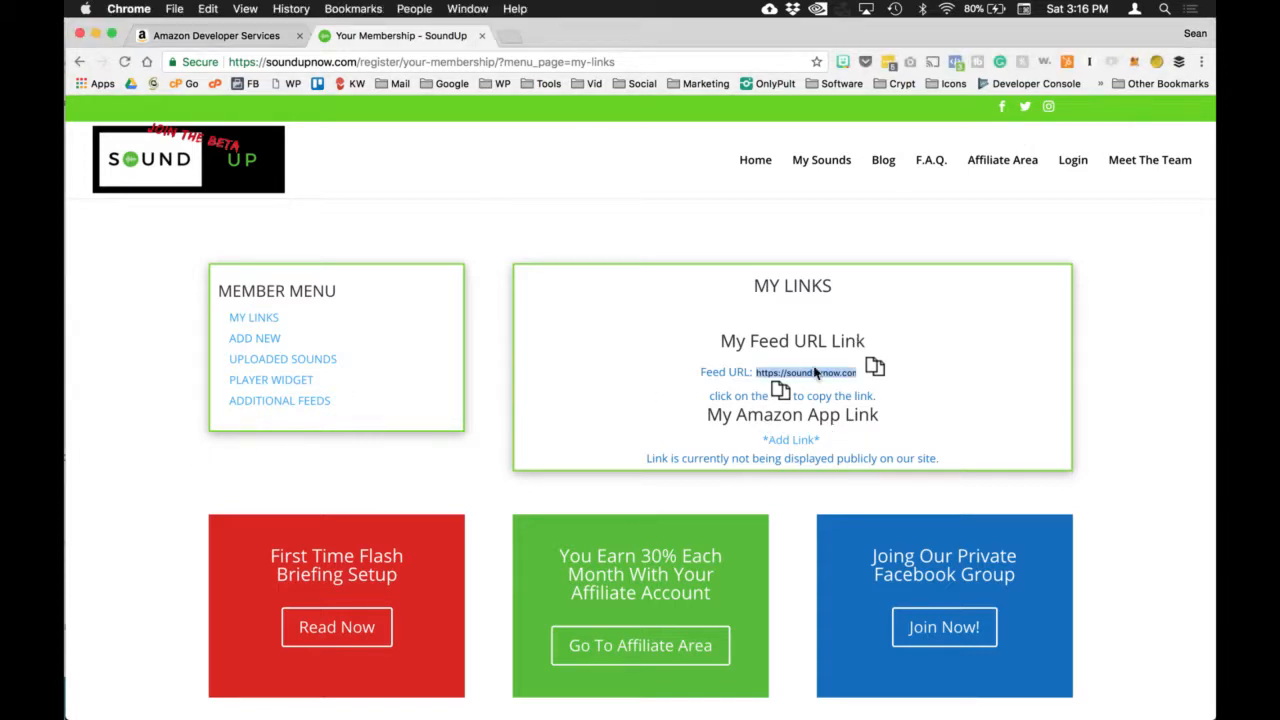
Step: Return to the Amazon developer site, sign in with the prefilled account credentials, and open the Developer Console
left_click(262, 33)
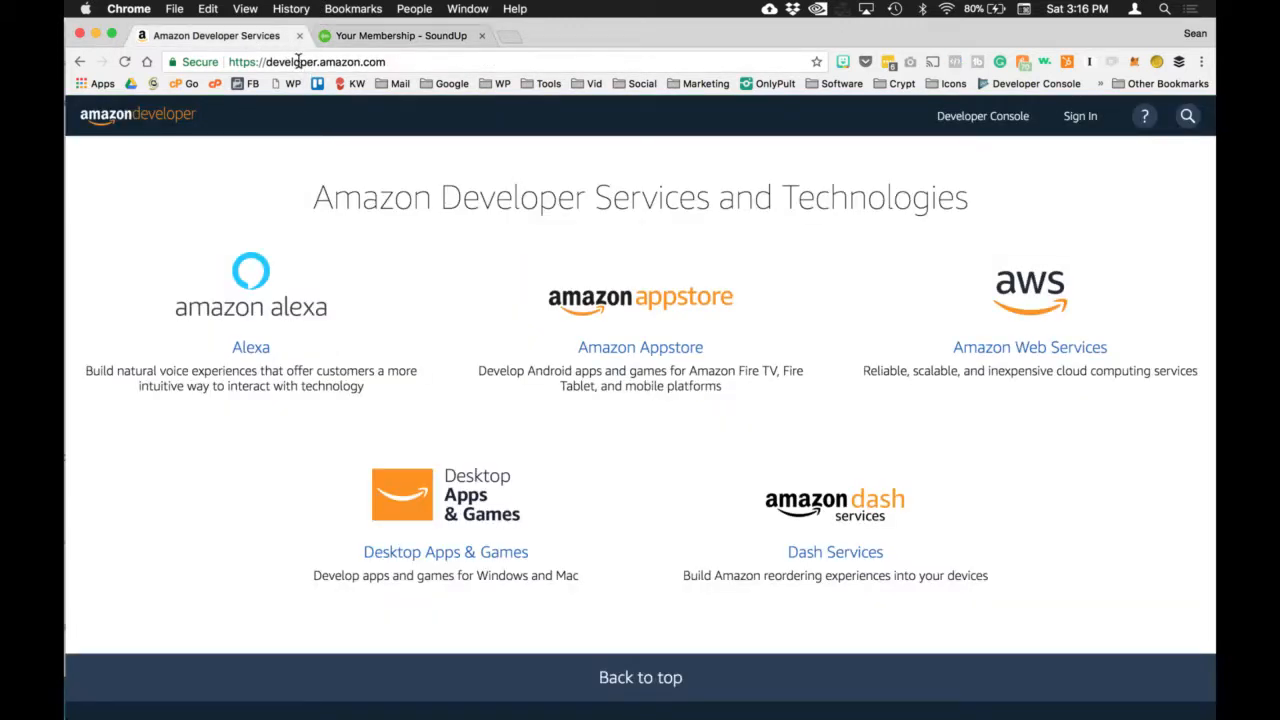
left_click(1080, 122)
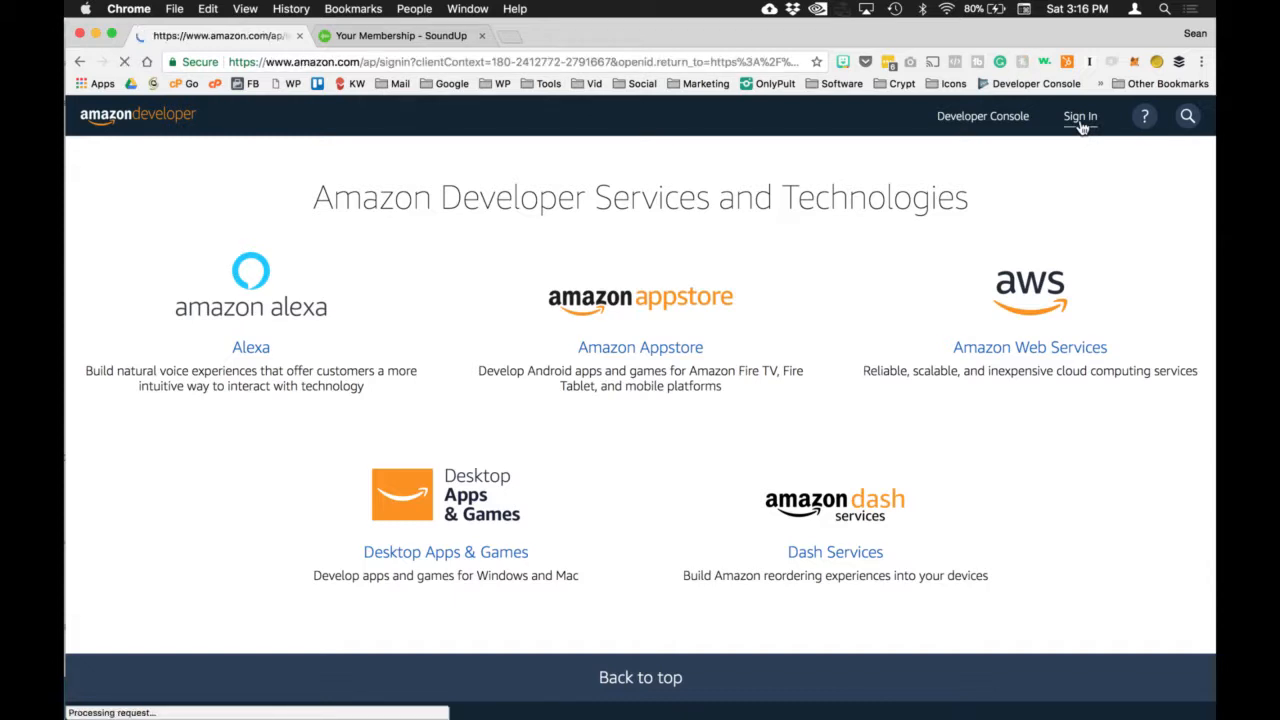
left_click(666, 328)
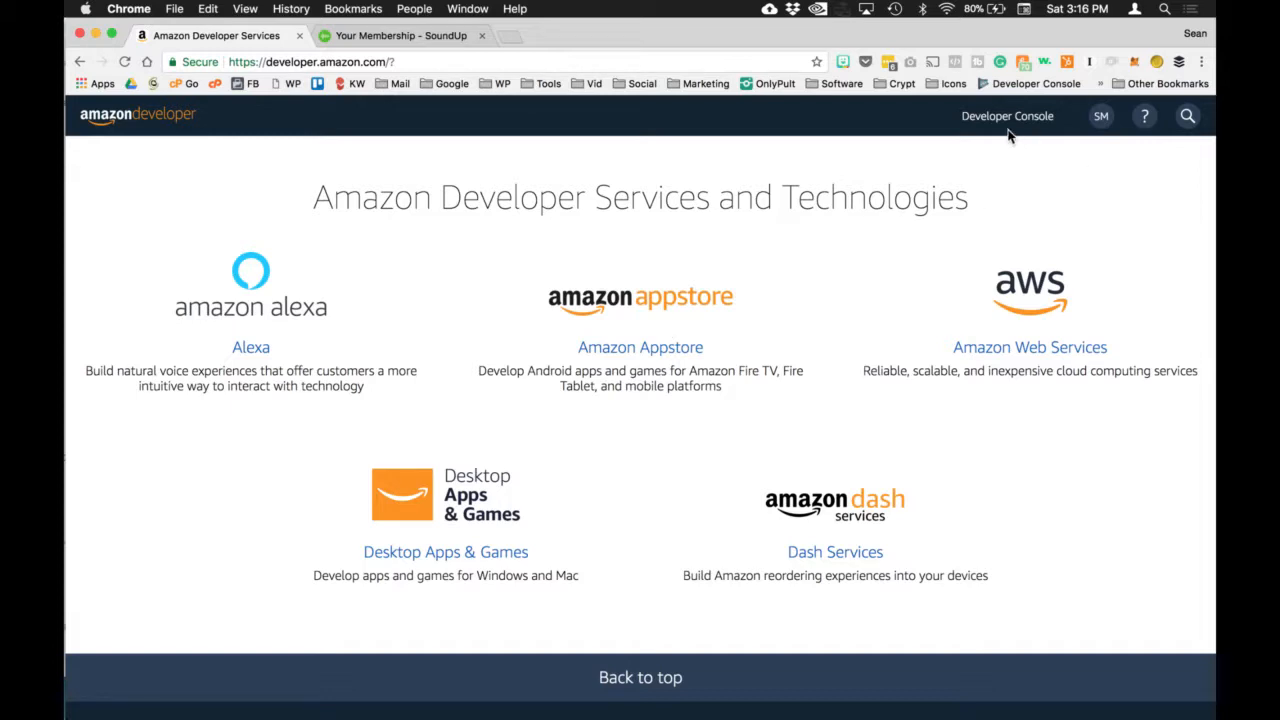
left_click(978, 120)
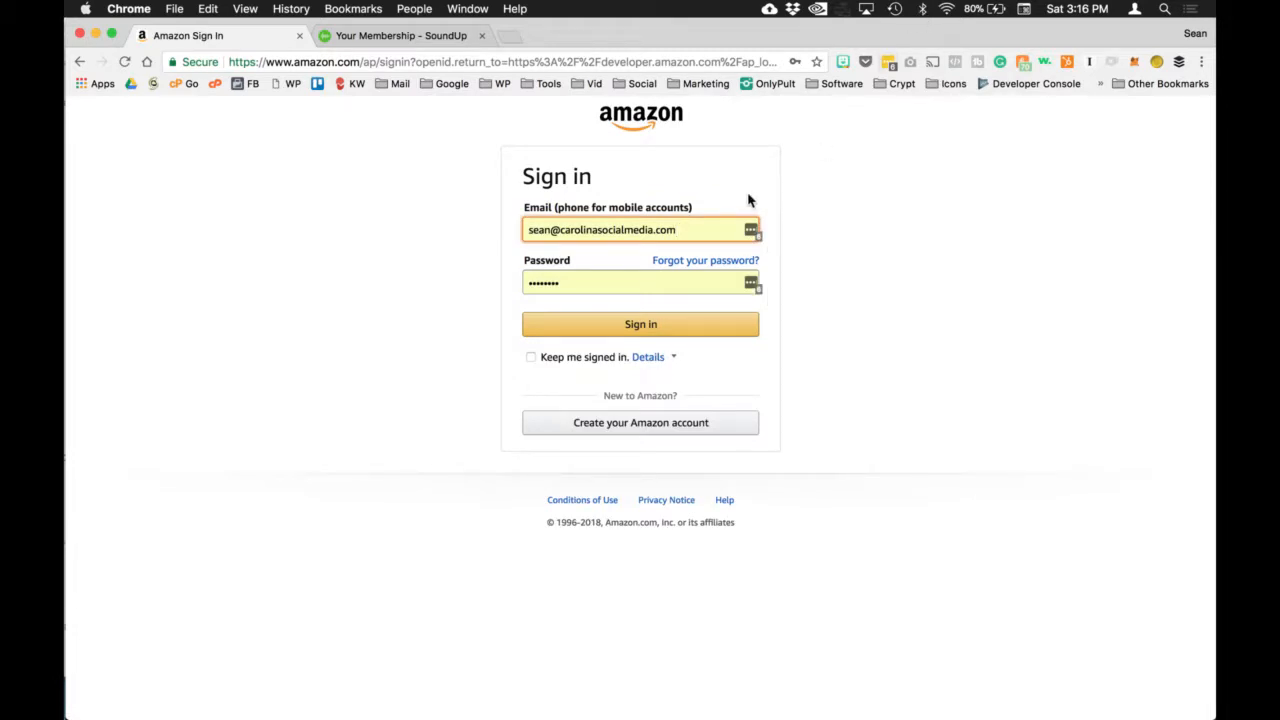
left_click(644, 328)
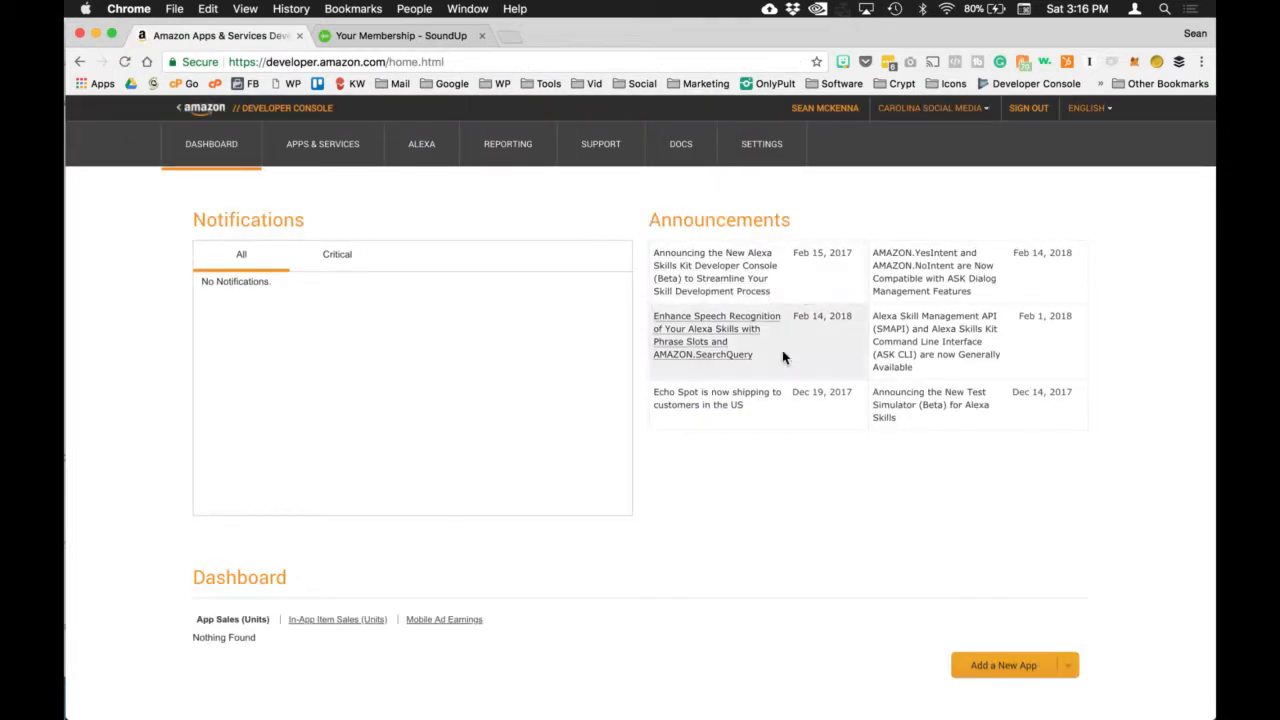
Step: Open the Alexa Skills Kit skill list and switch to the new developer console
left_click(422, 153)
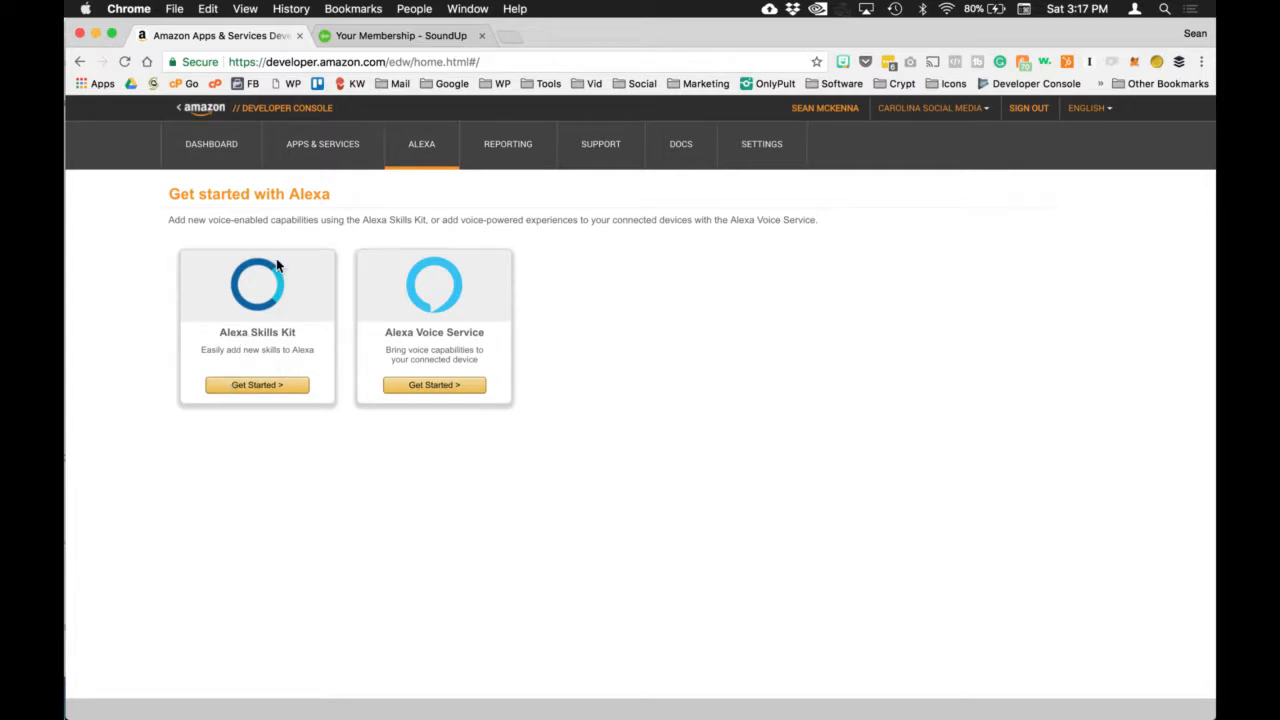
left_click(246, 388)
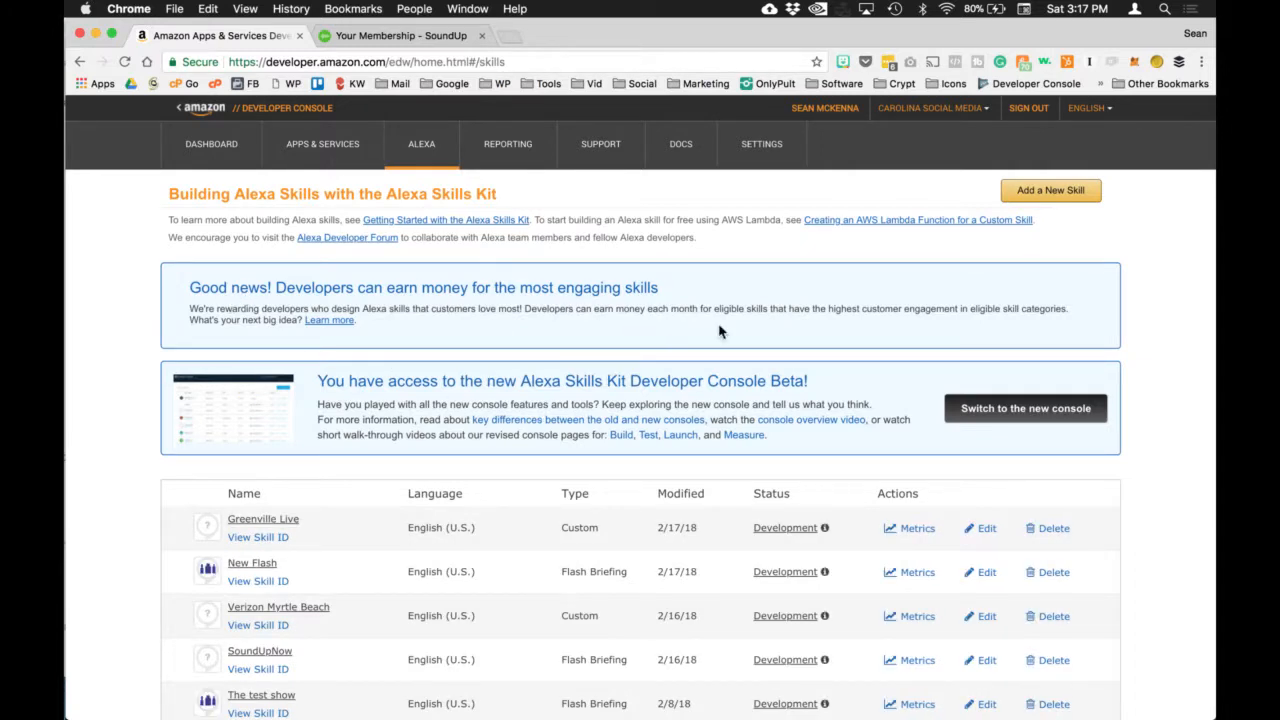
left_click(1035, 423)
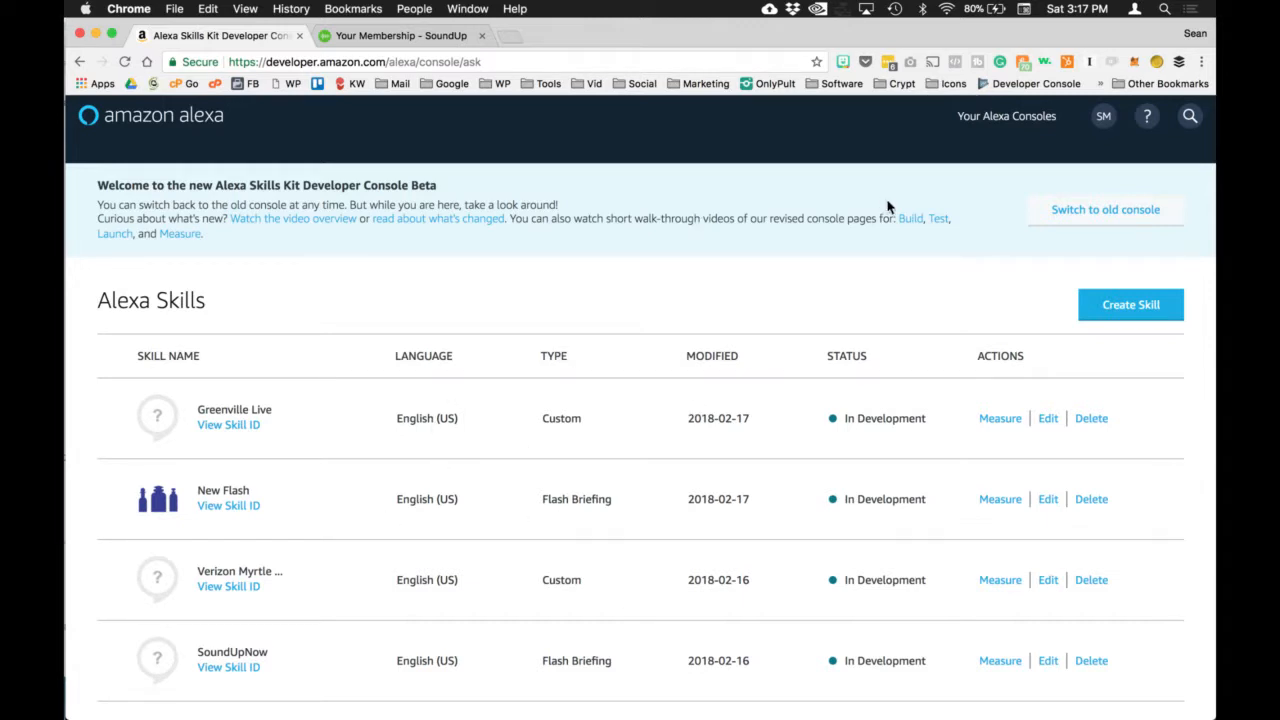
Step: Start a new Alexa skill named "The Flash" with the default language English (US), and continue to model selection
left_click(1108, 308)
left_click(222, 338)
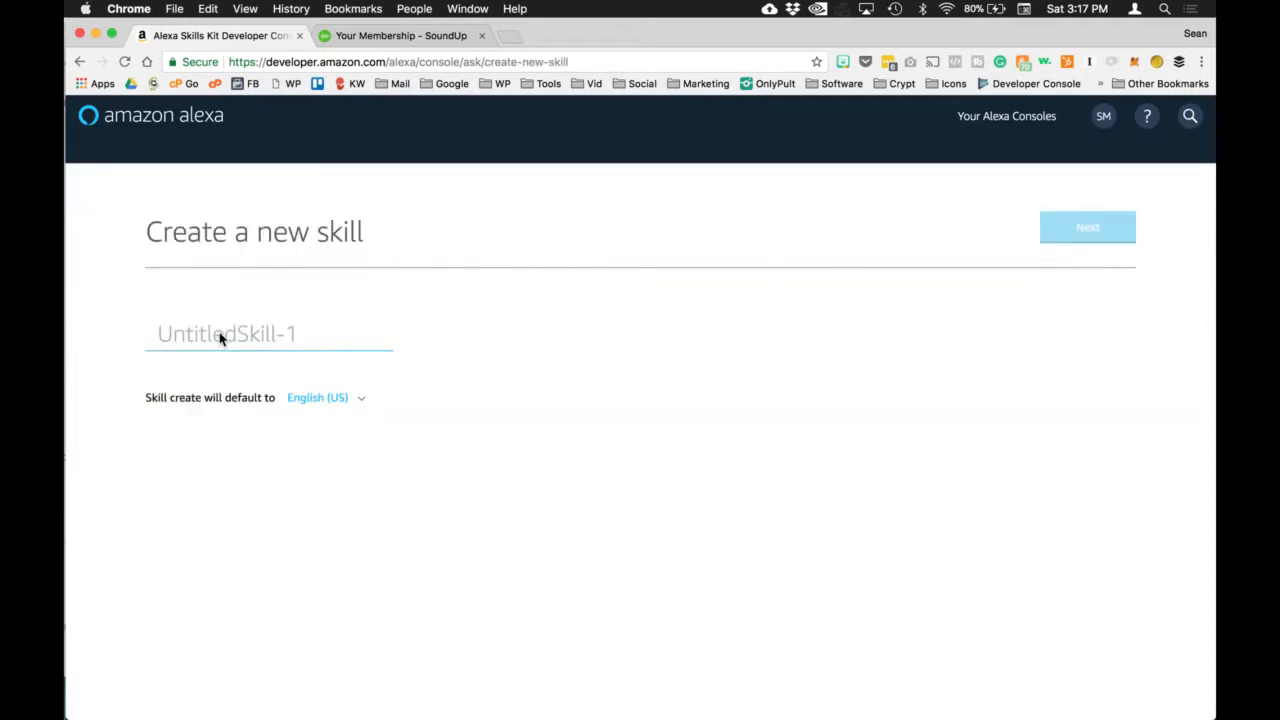
type("The Flash")
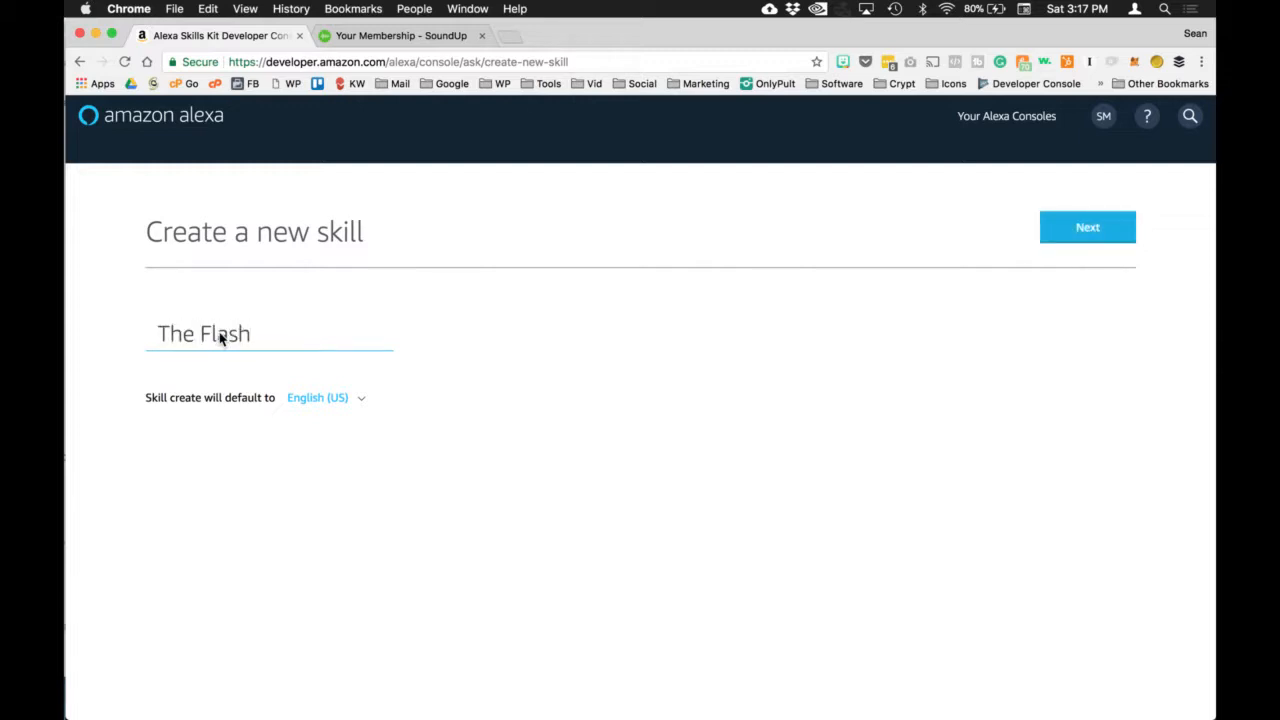
left_click(1085, 245)
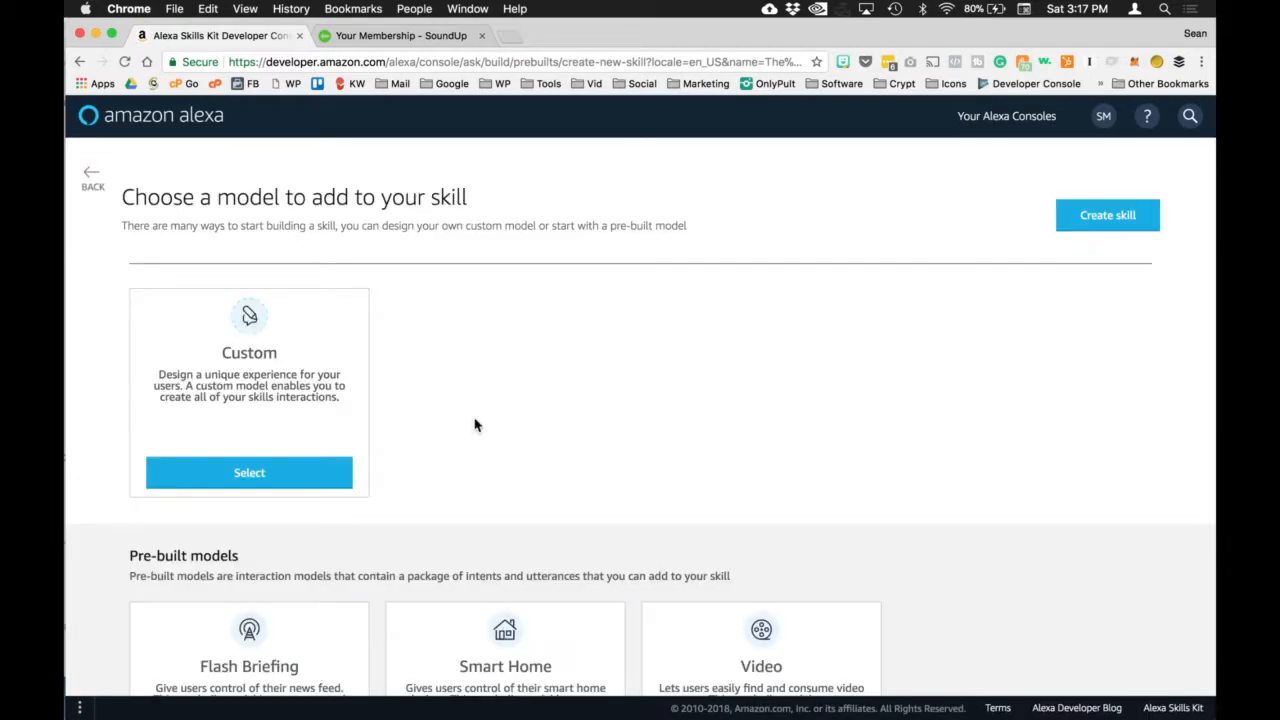
Step: Choose the pre-built Flash Briefing model and create the skill
scroll(537, 394, "down", 1)
scroll(537, 394, "down", 4)
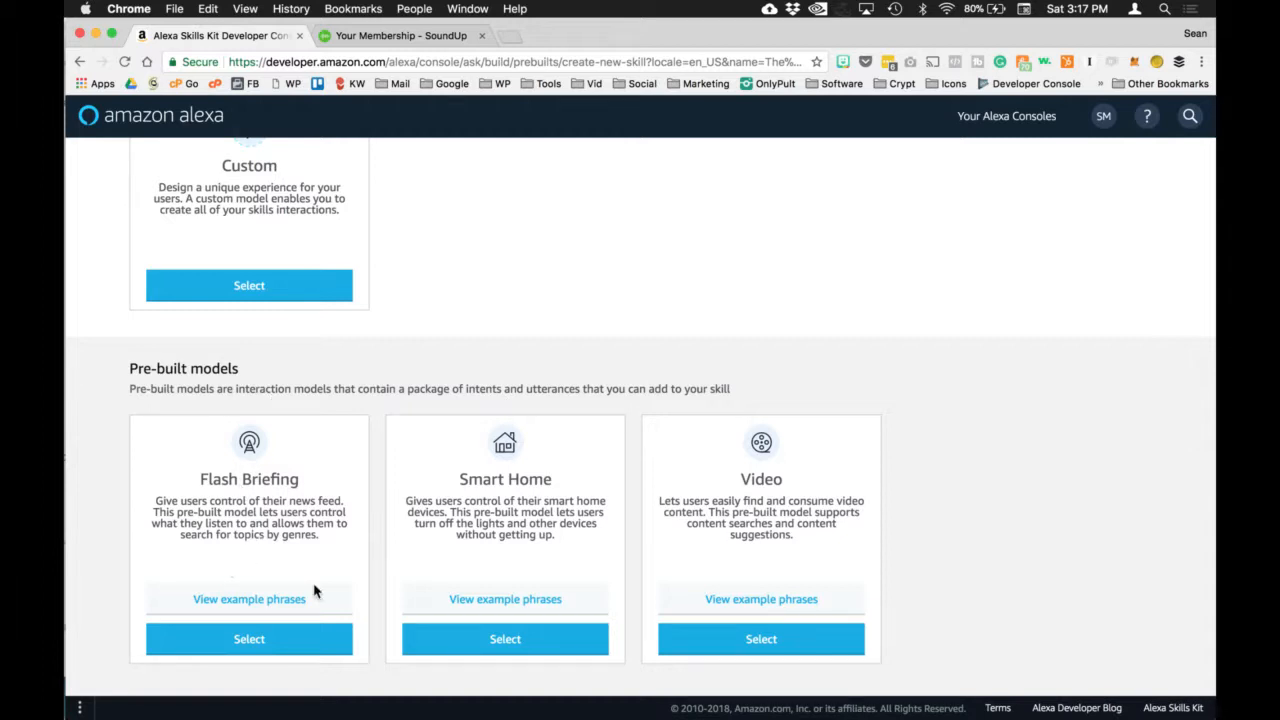
left_click(256, 642)
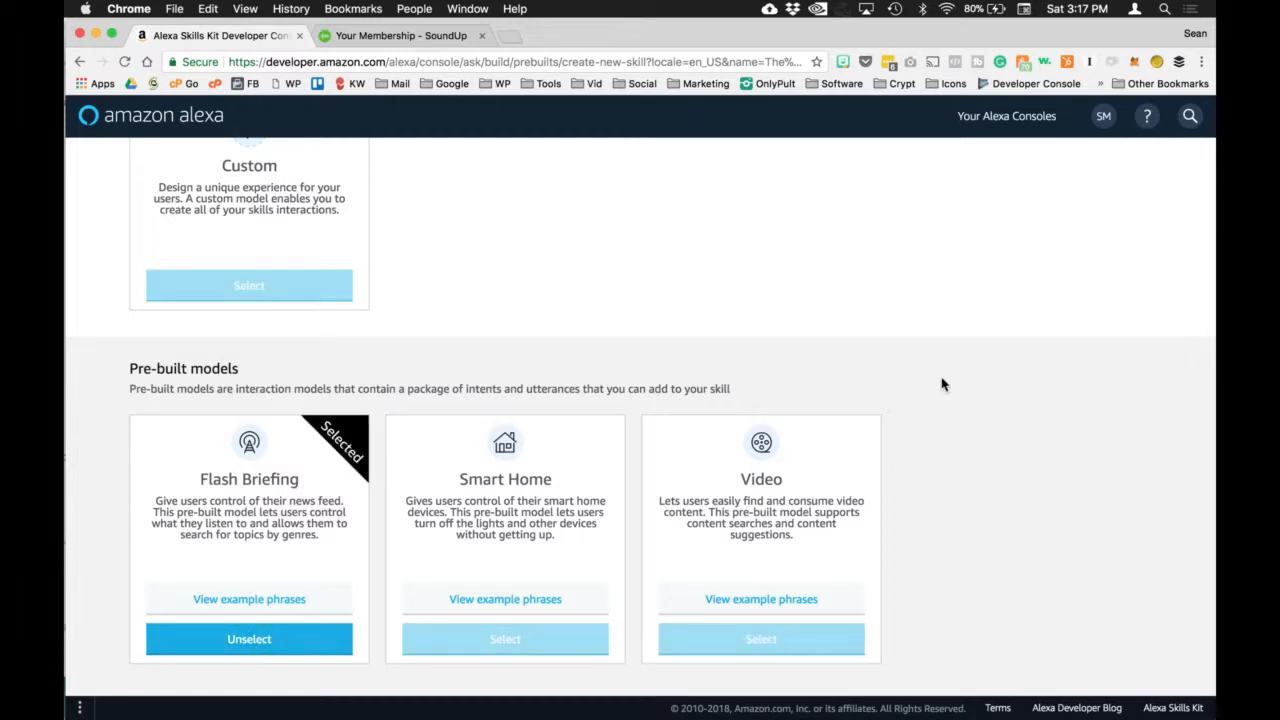
scroll(940, 380, "up", 4)
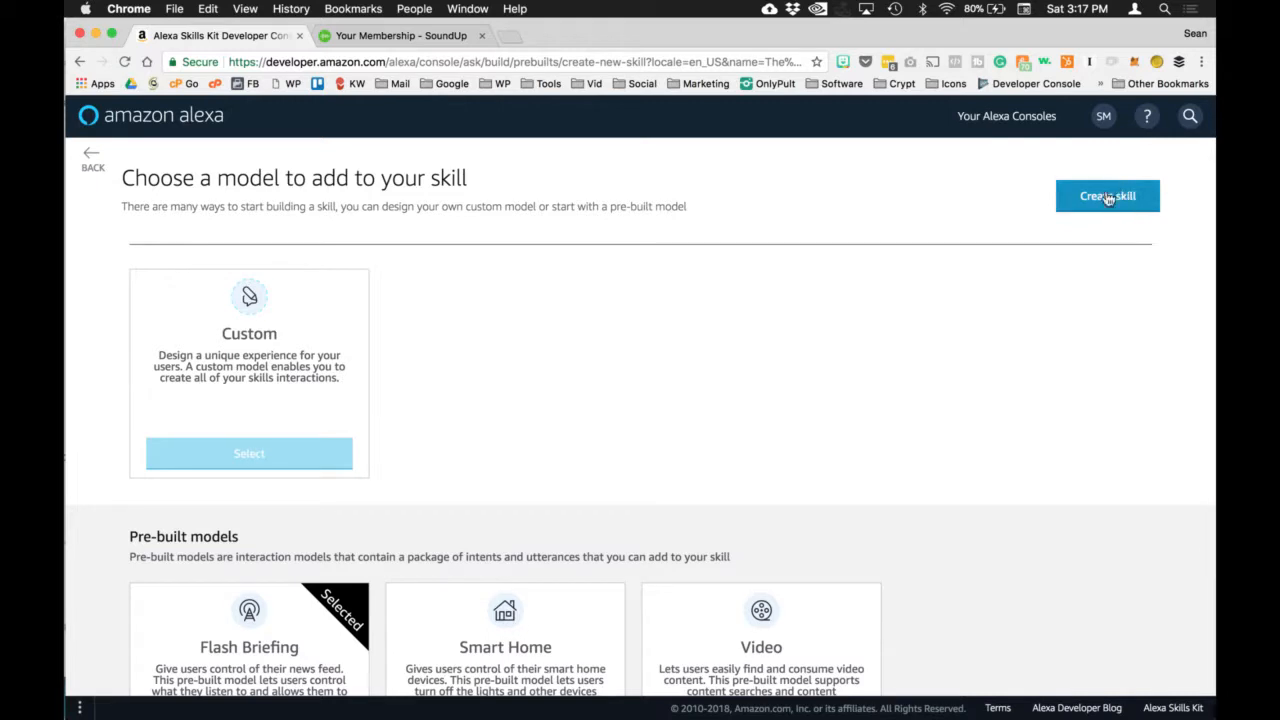
left_click(1103, 204)
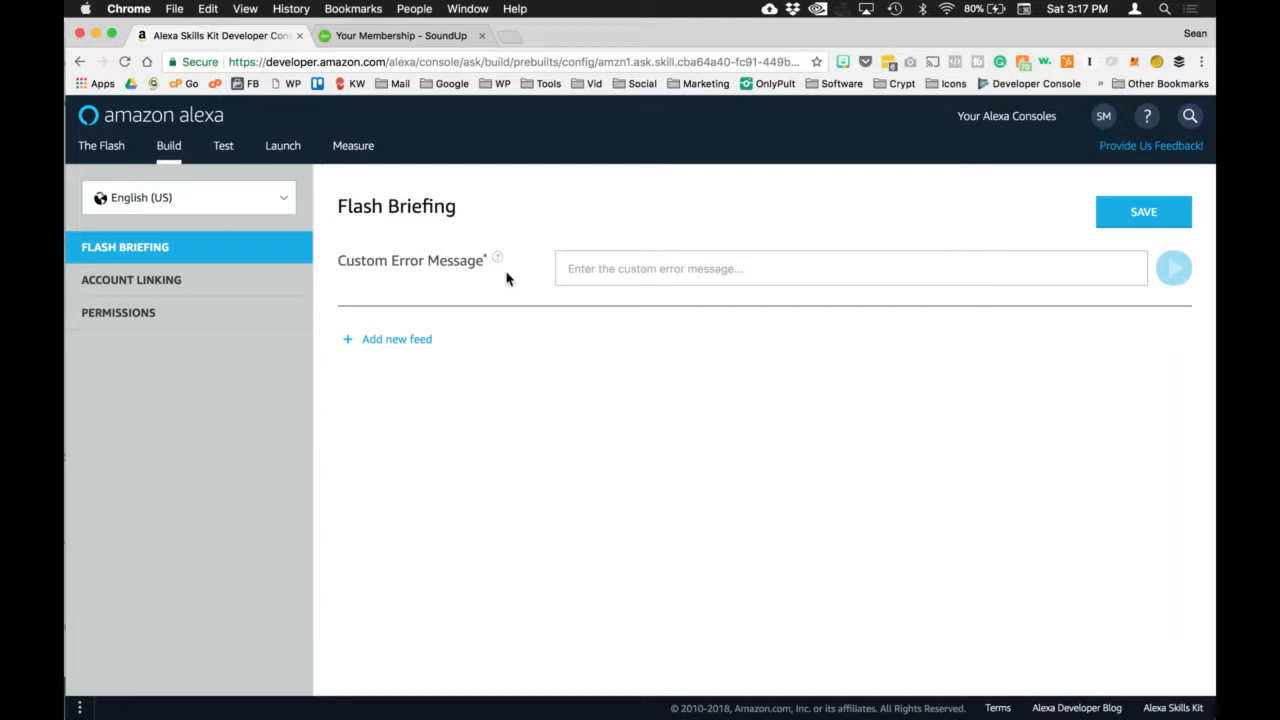
Step: Enter the custom error message "The Flash is running around but will return soon" and play it back
mouse_move(496, 260)
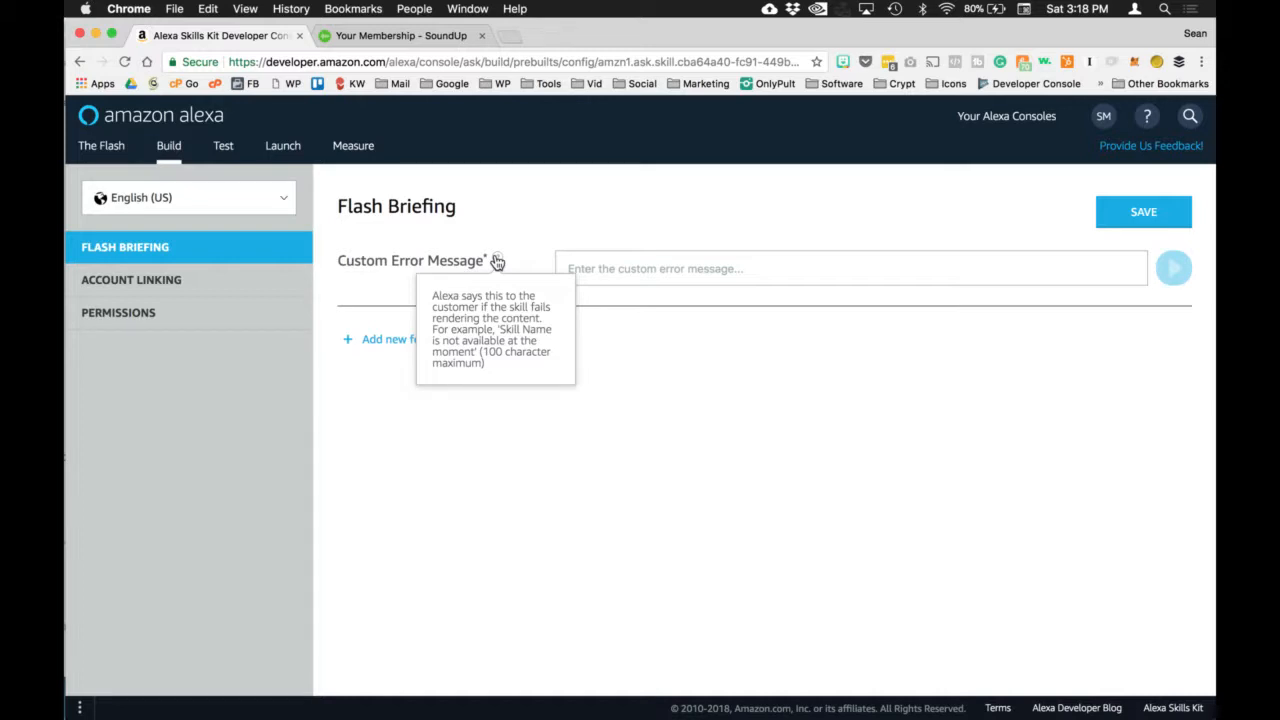
left_click(606, 268)
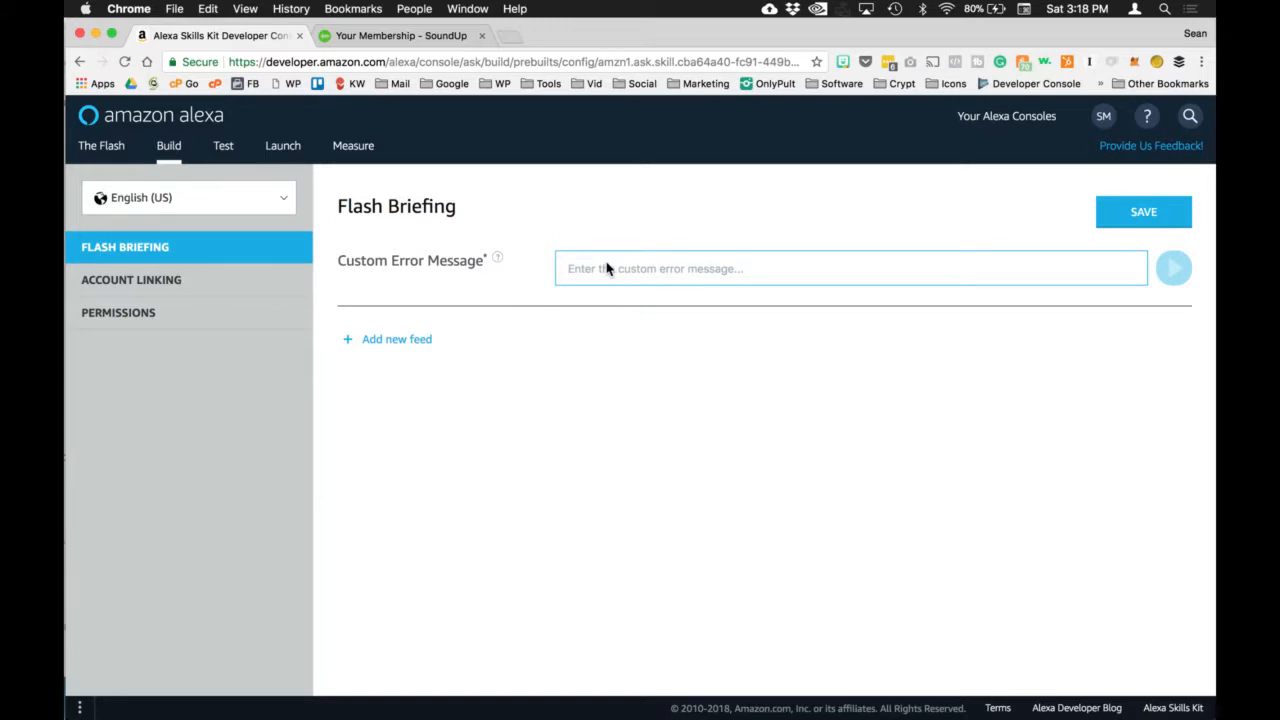
type("The")
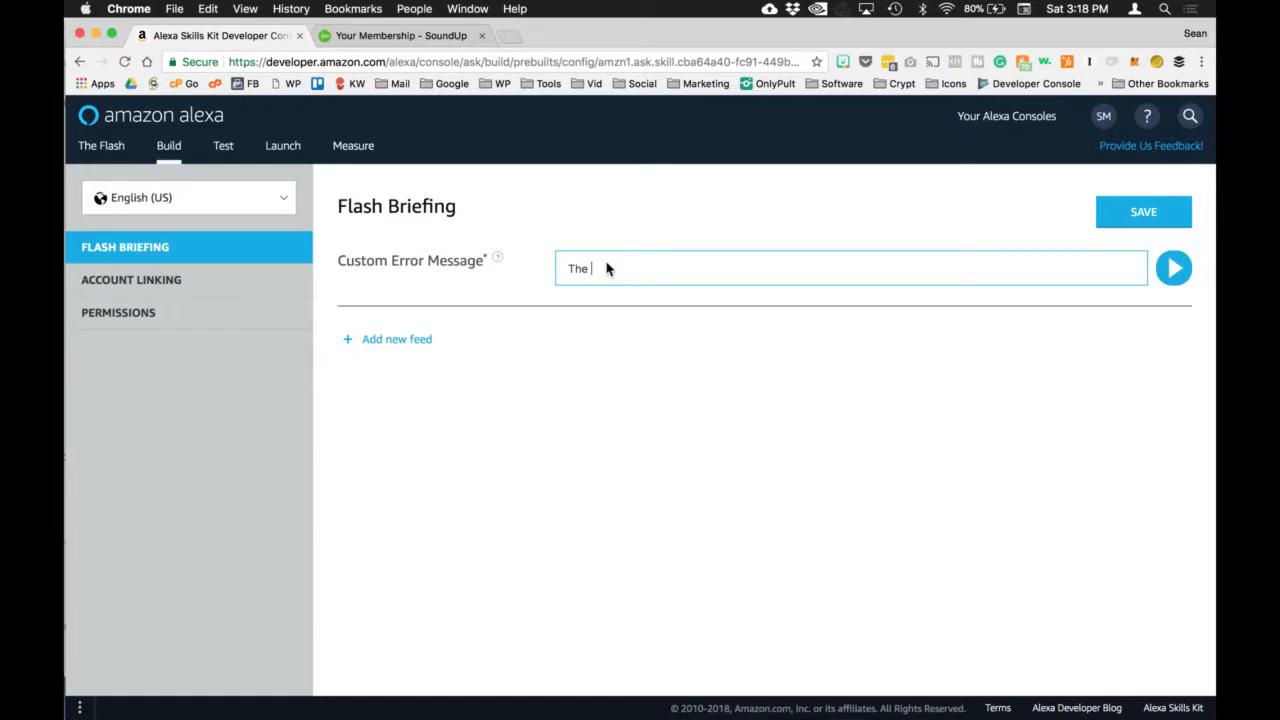
type(" Flash is running around but will return soon")
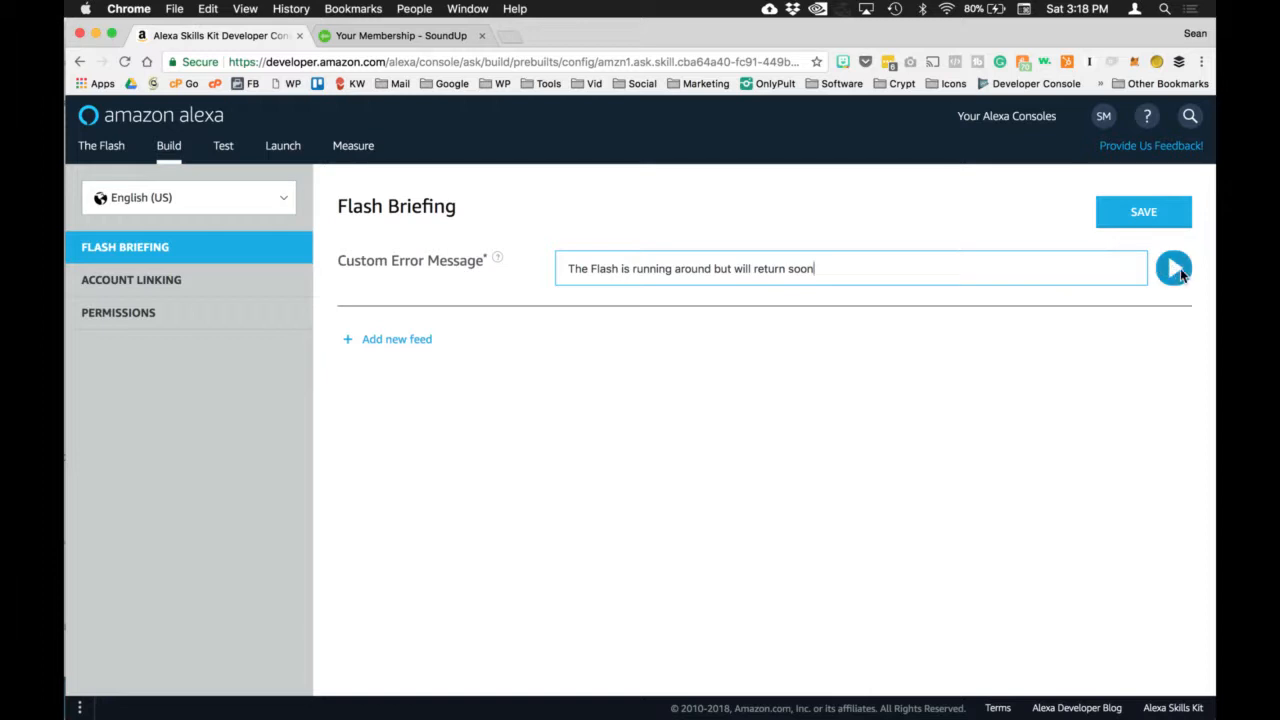
left_click(1178, 272)
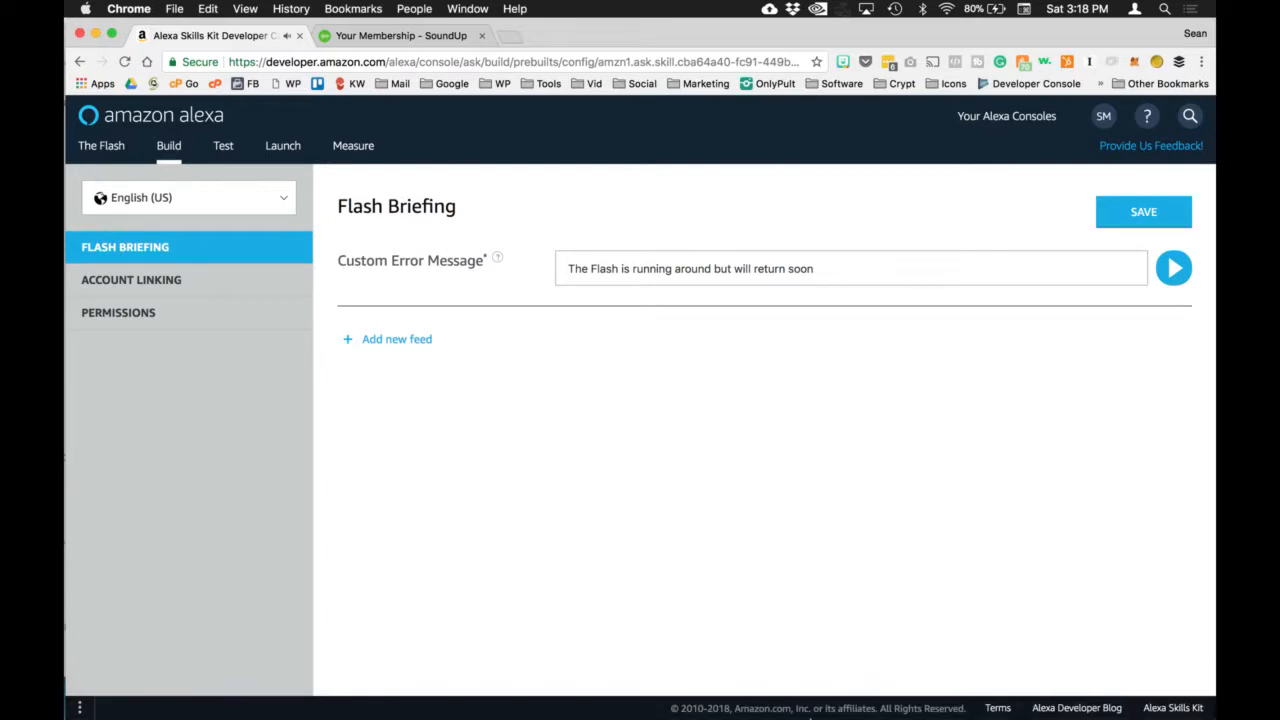
mouse_move(757, 716)
left_click(630, 705)
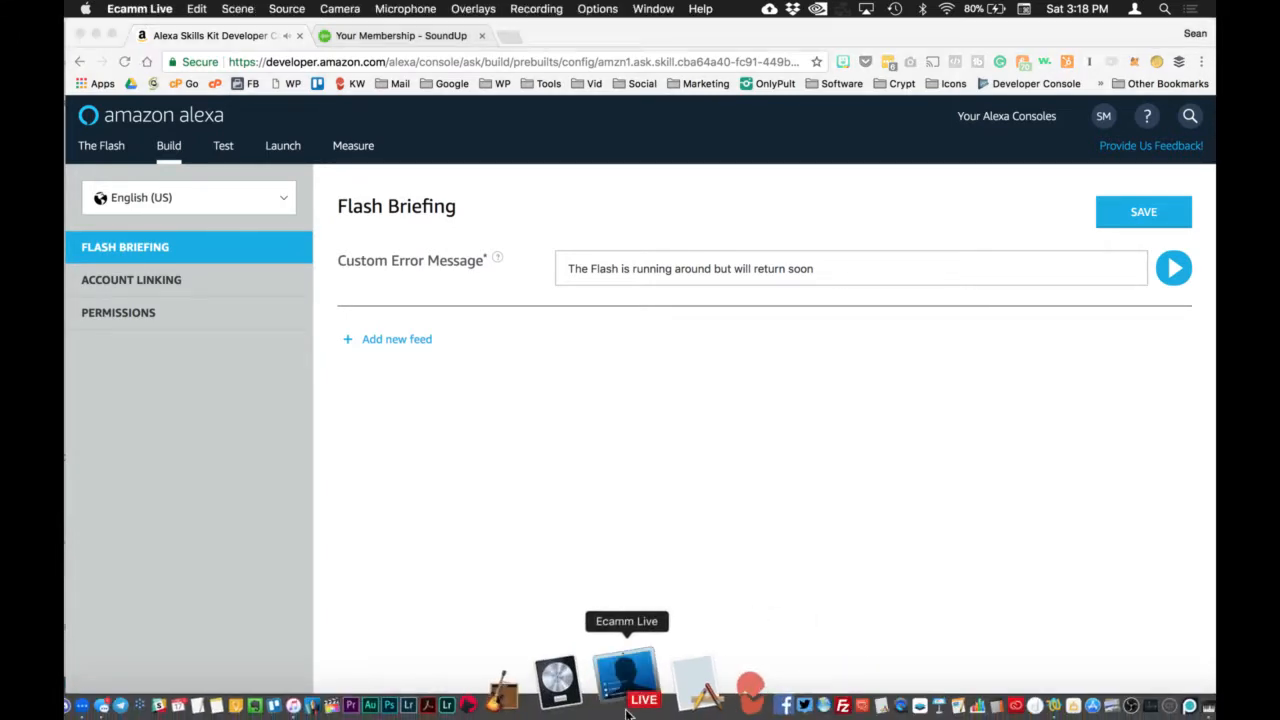
left_click(868, 165)
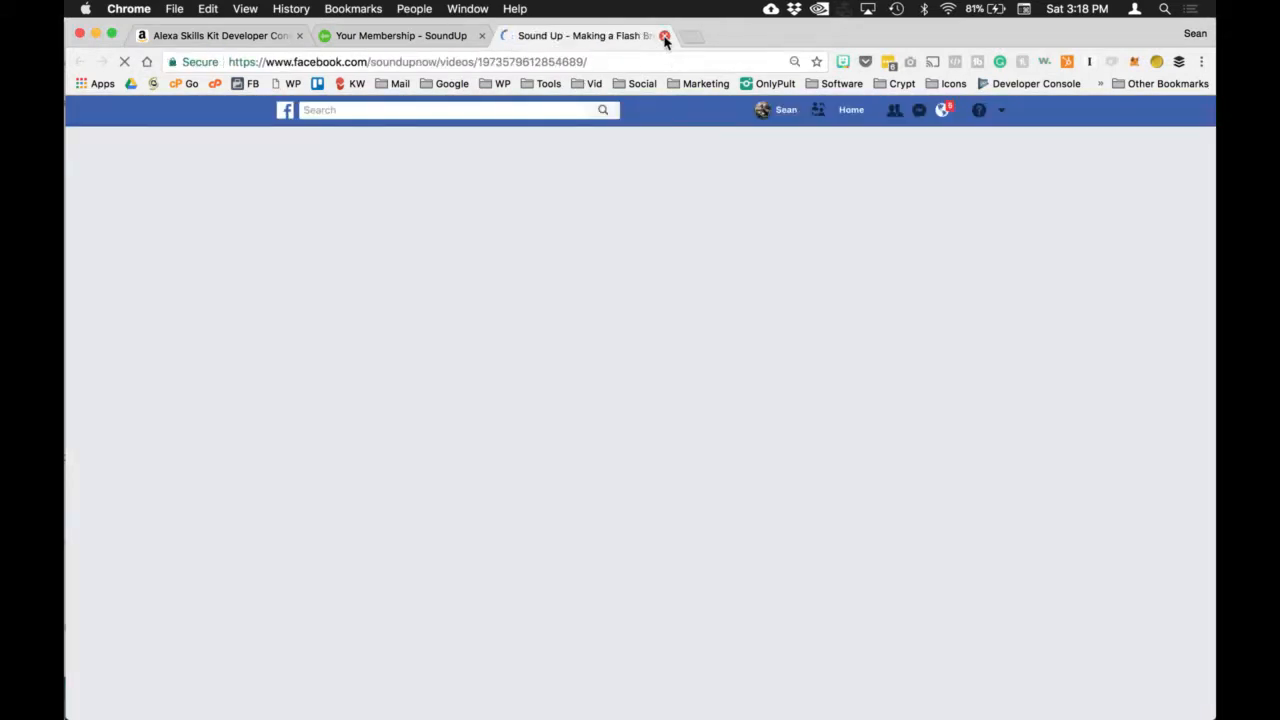
left_click(664, 35)
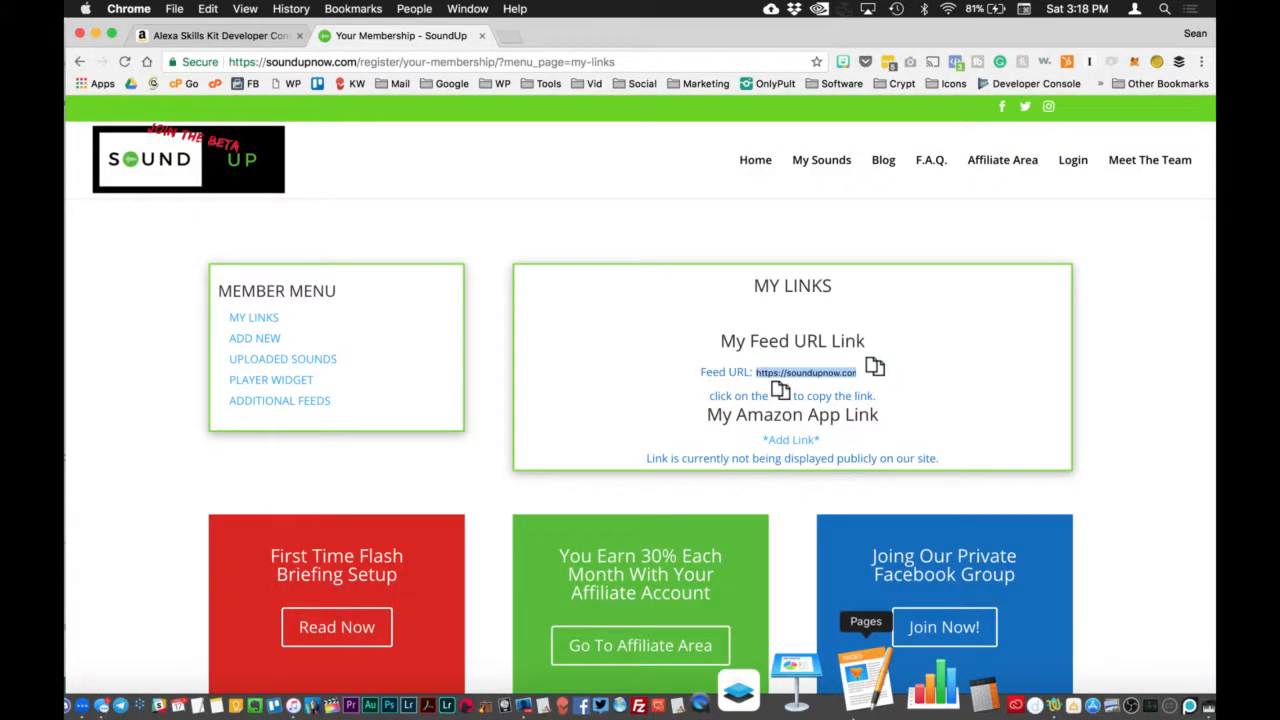
left_click(628, 708)
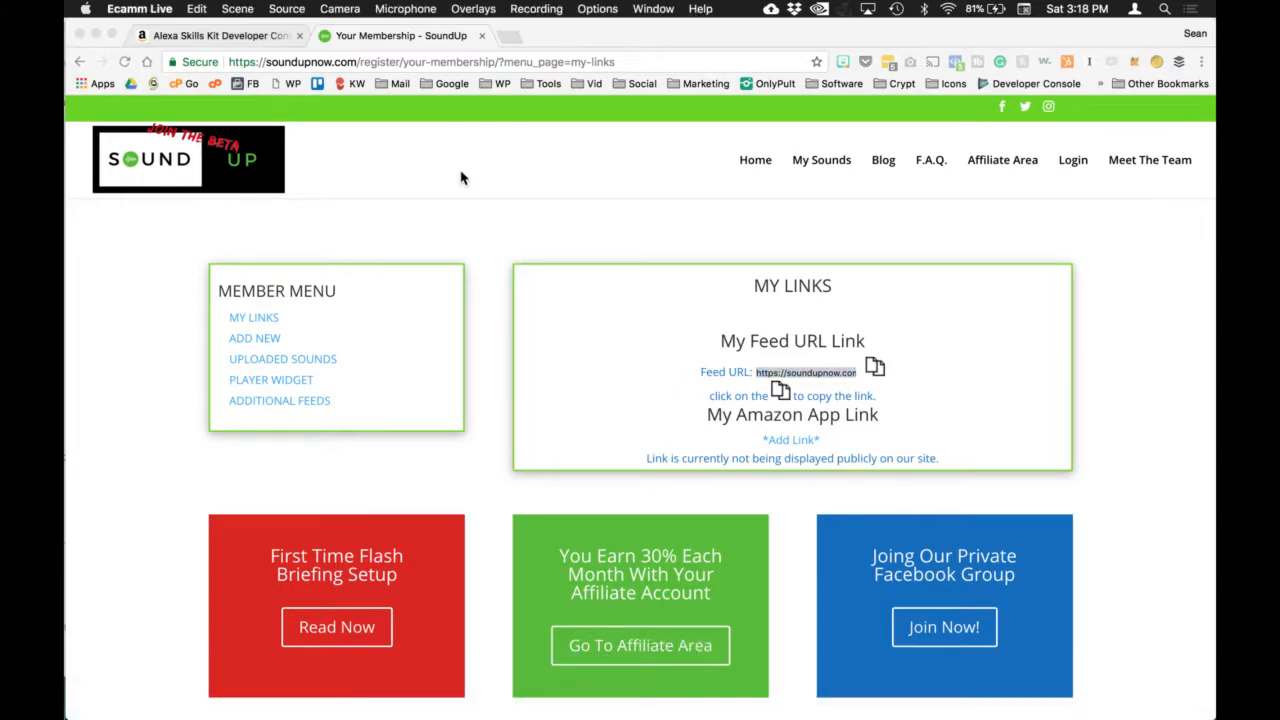
left_click(405, 8)
mouse_move(476, 8)
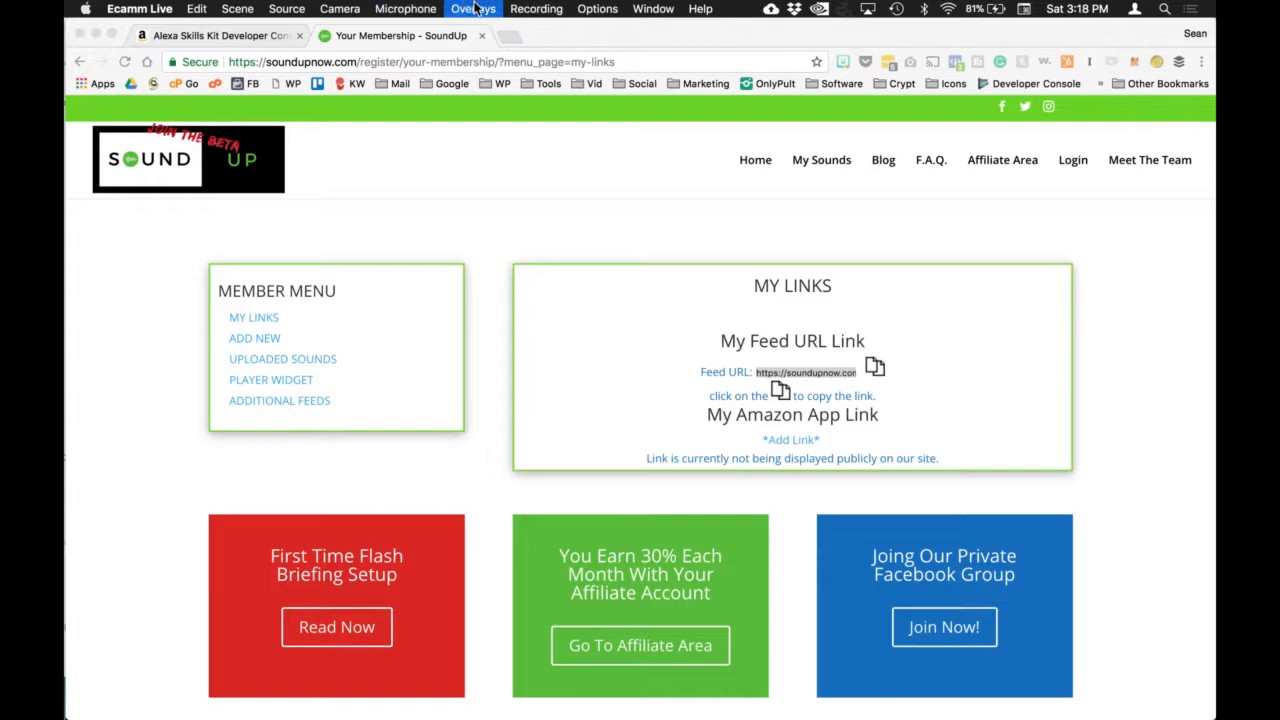
left_click(488, 32)
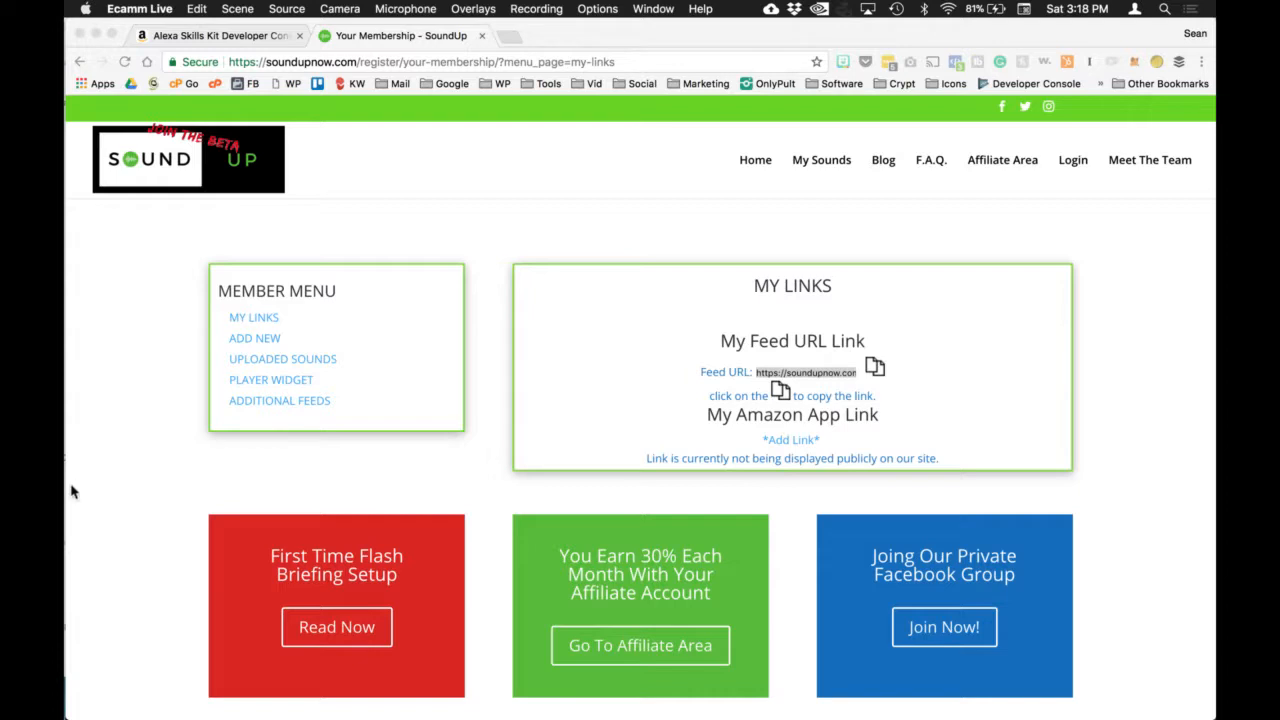
left_click(527, 10)
mouse_move(656, 8)
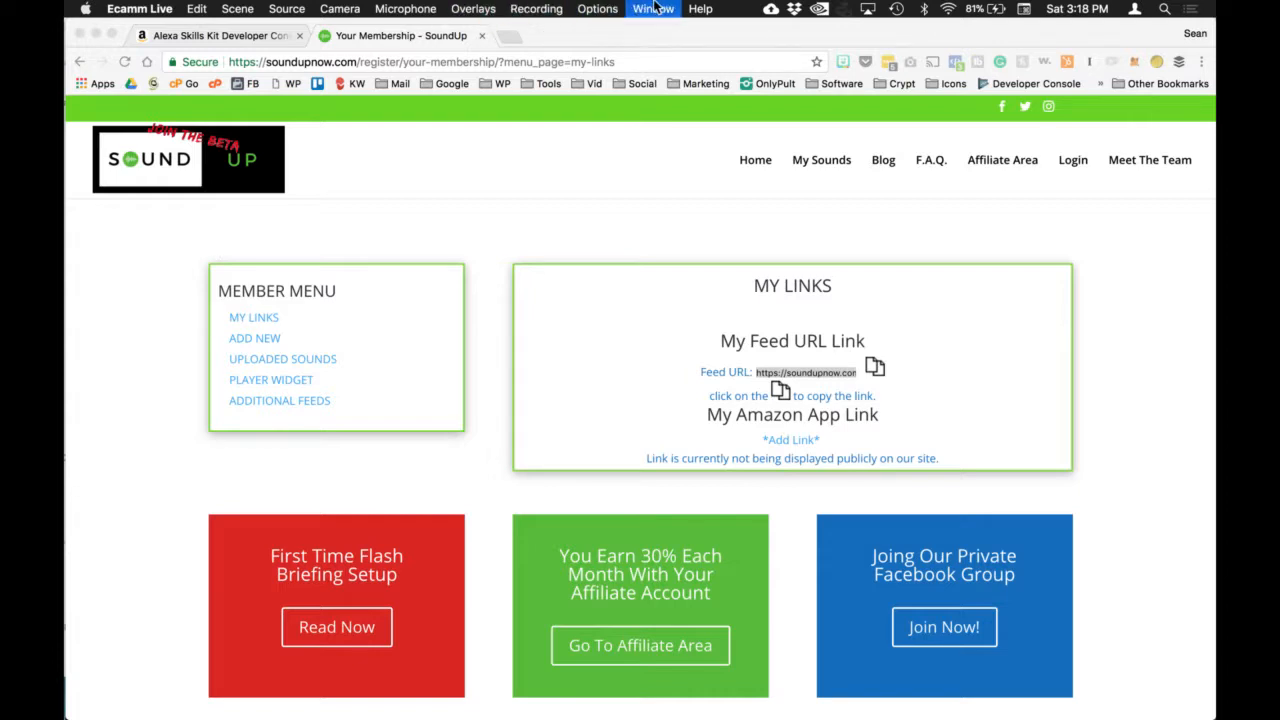
left_click(673, 105)
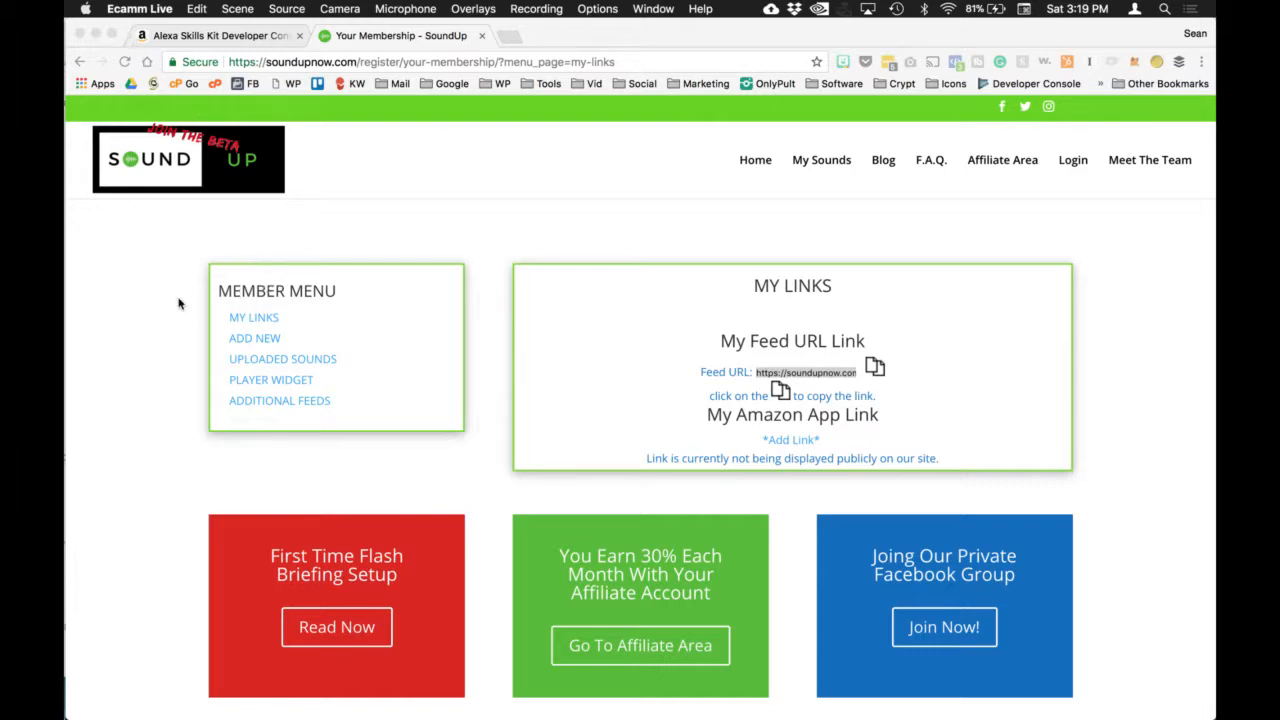
left_click(284, 254)
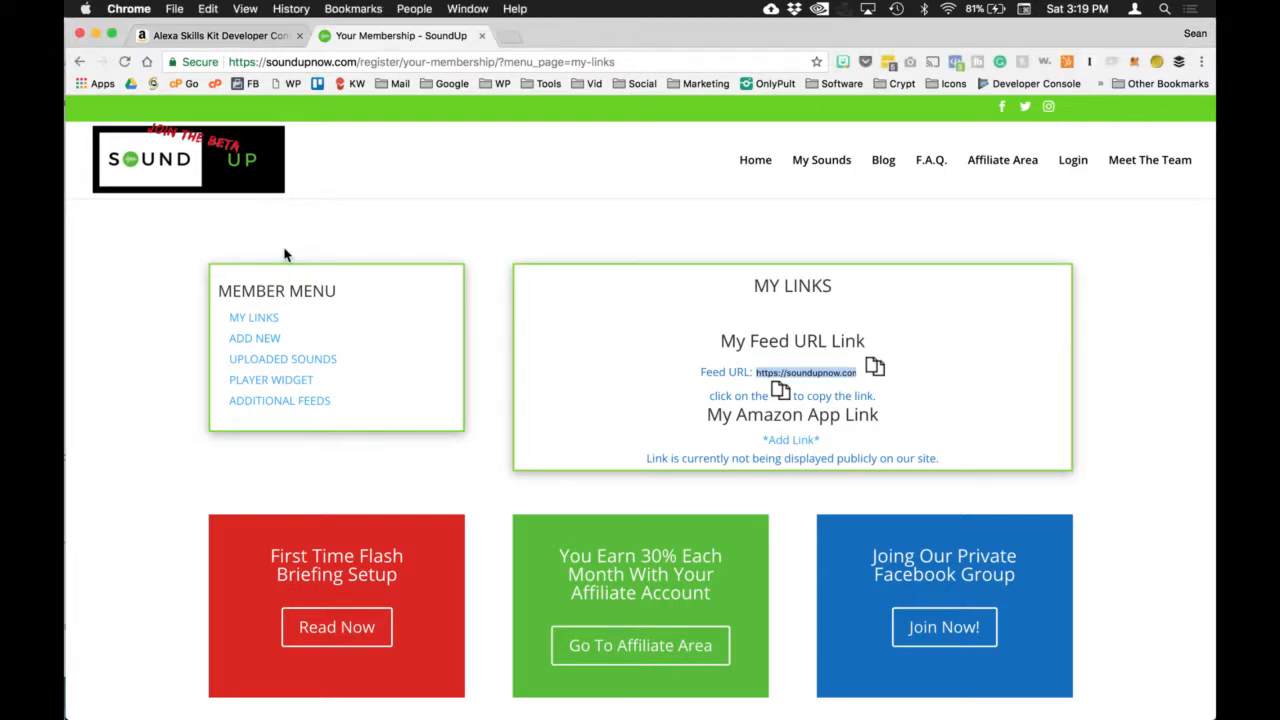
Step: Return to the Alexa developer console and save the Flash Briefing's custom error message
left_click(272, 34)
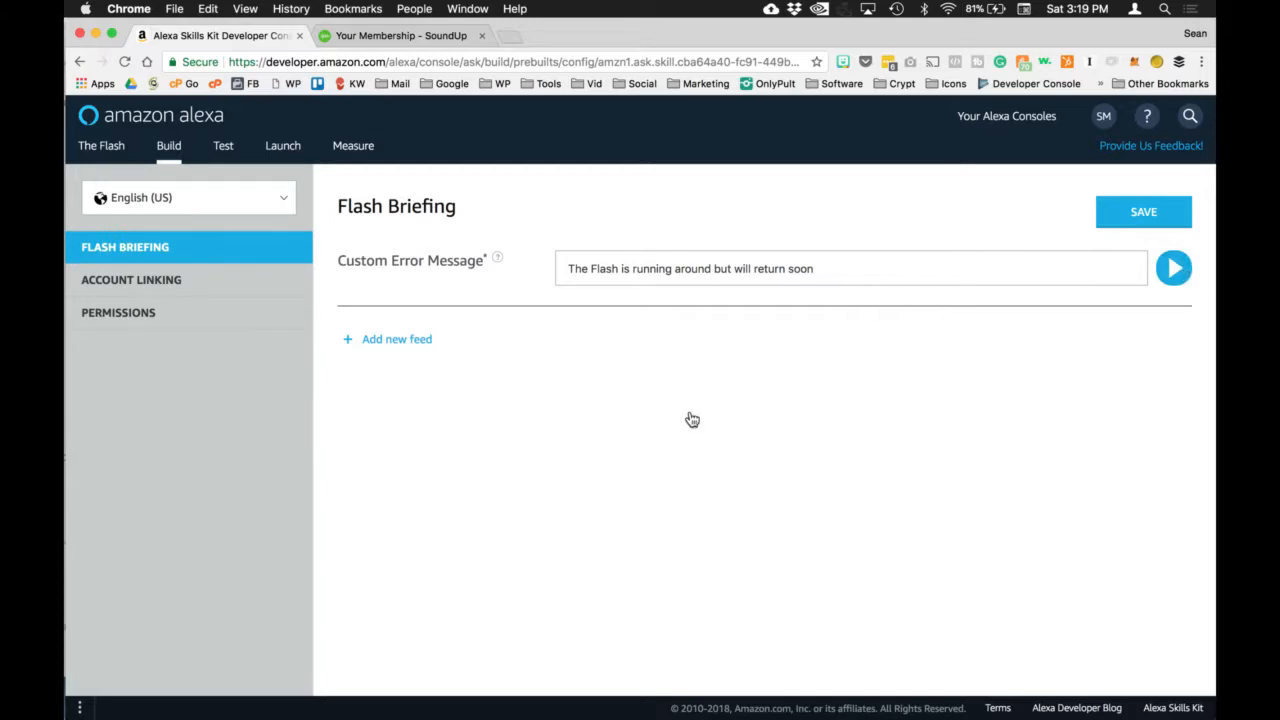
left_click(1145, 215)
left_click(385, 38)
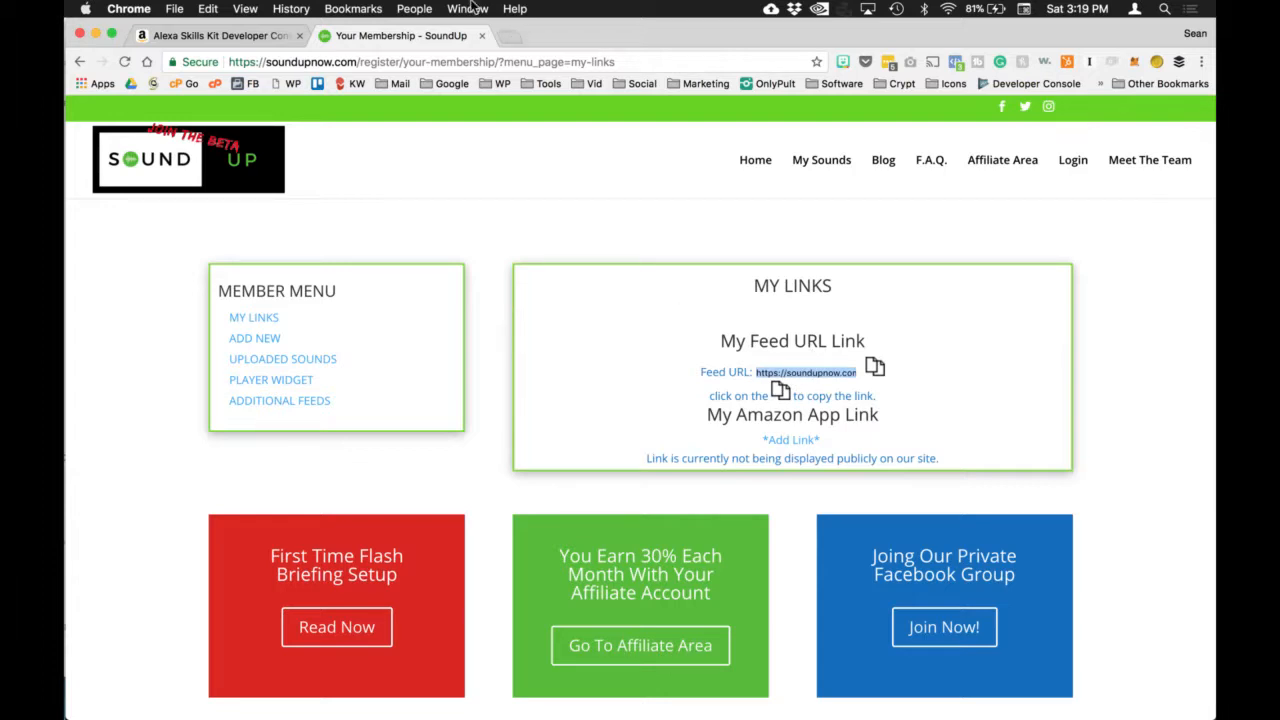
left_click(220, 35)
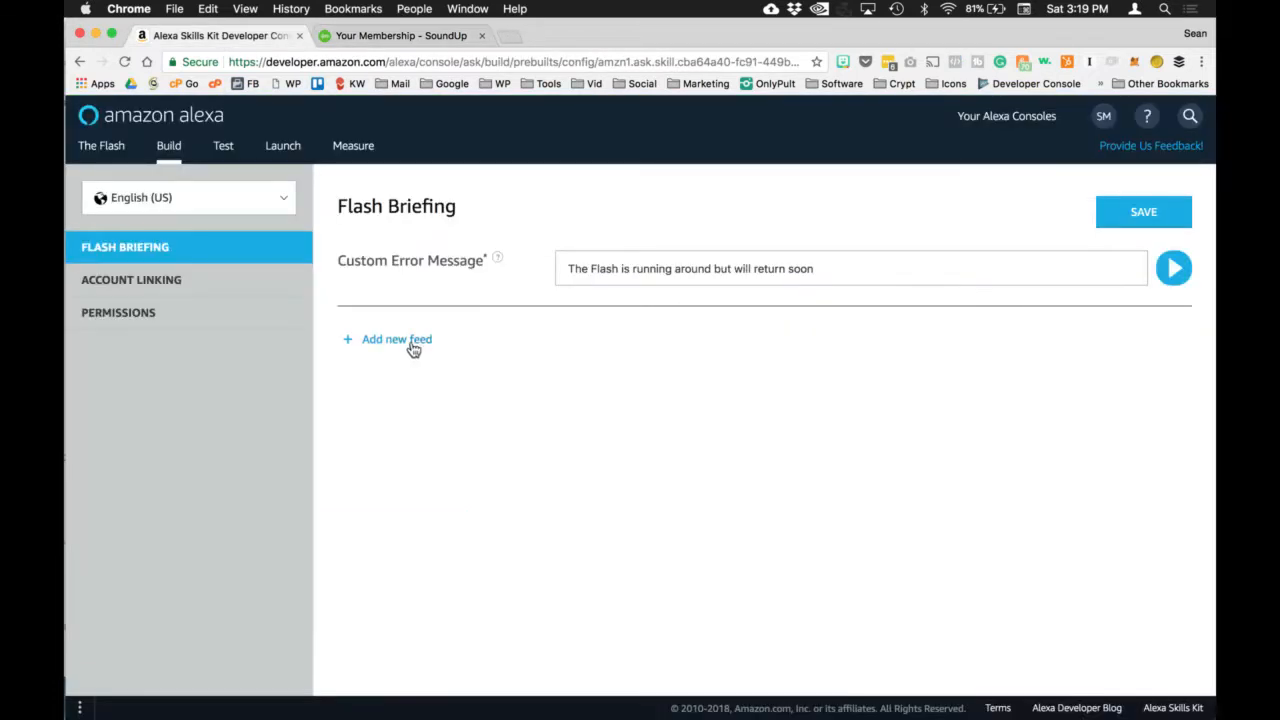
Step: Add a new feed with the preamble "In Flash News" and the name "The Flash"
left_click(375, 342)
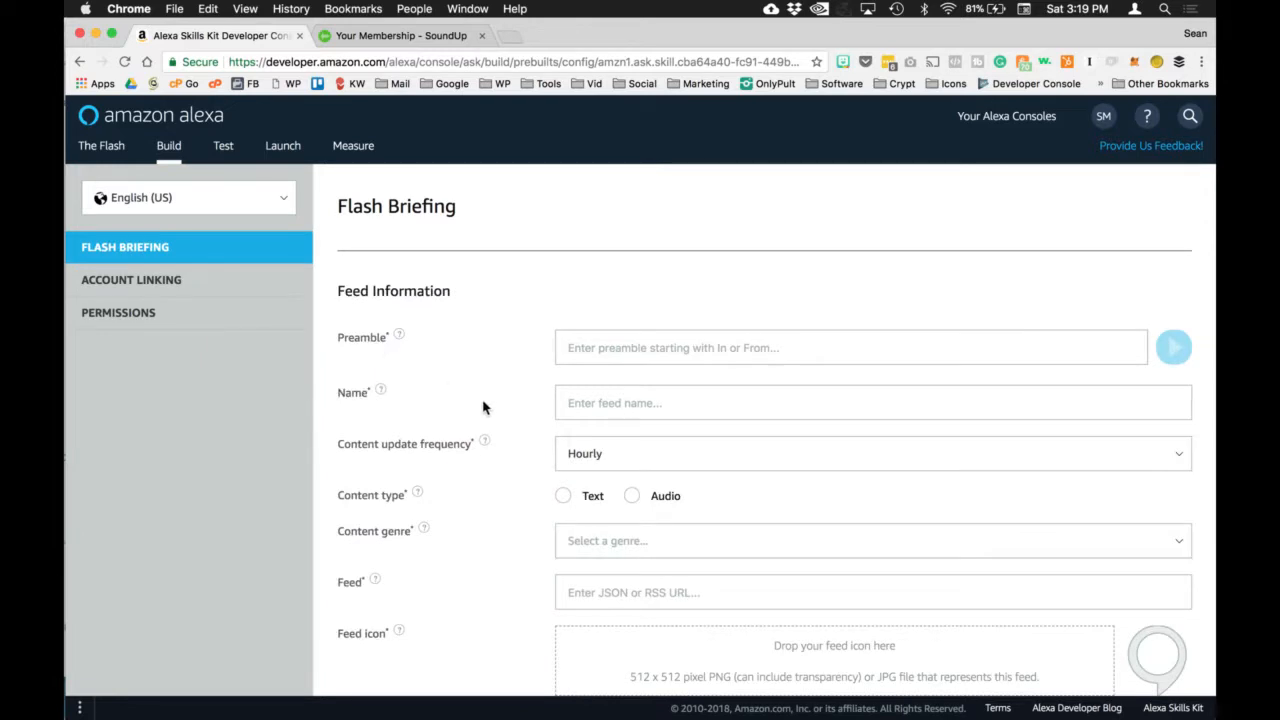
scroll(483, 408, "down", 1)
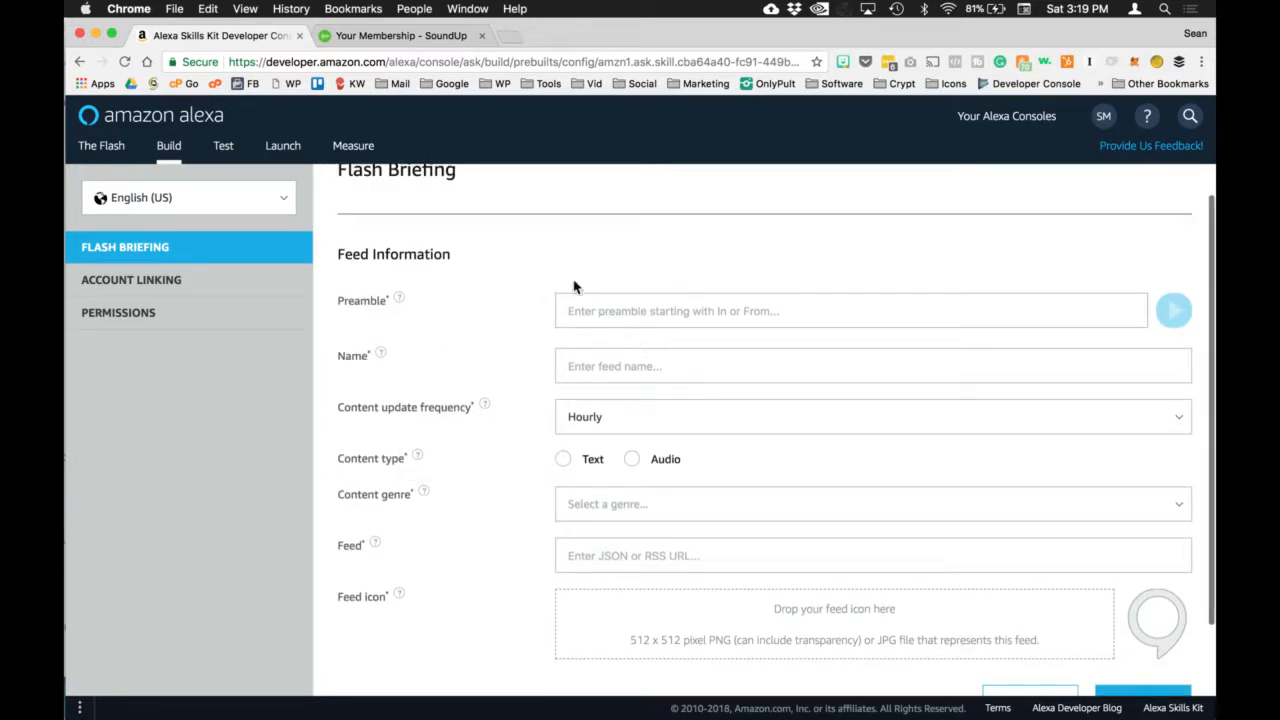
mouse_move(400, 304)
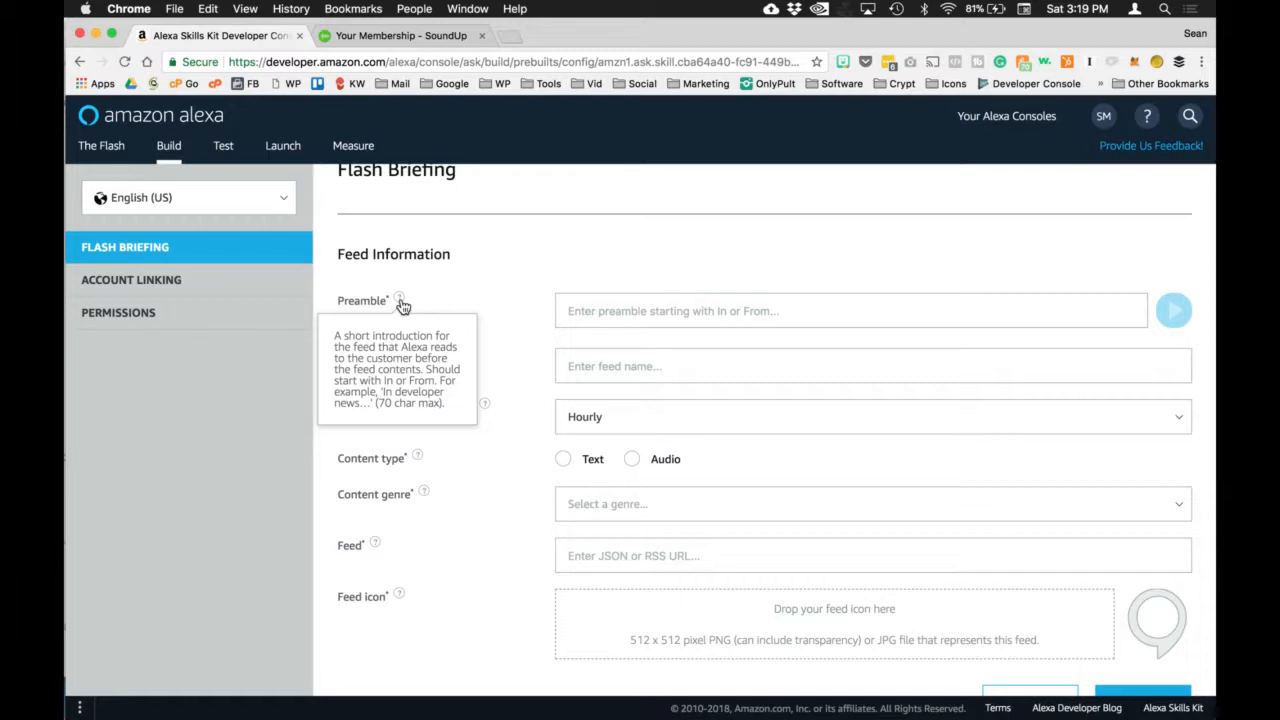
left_click(594, 308)
type("In Flash News")
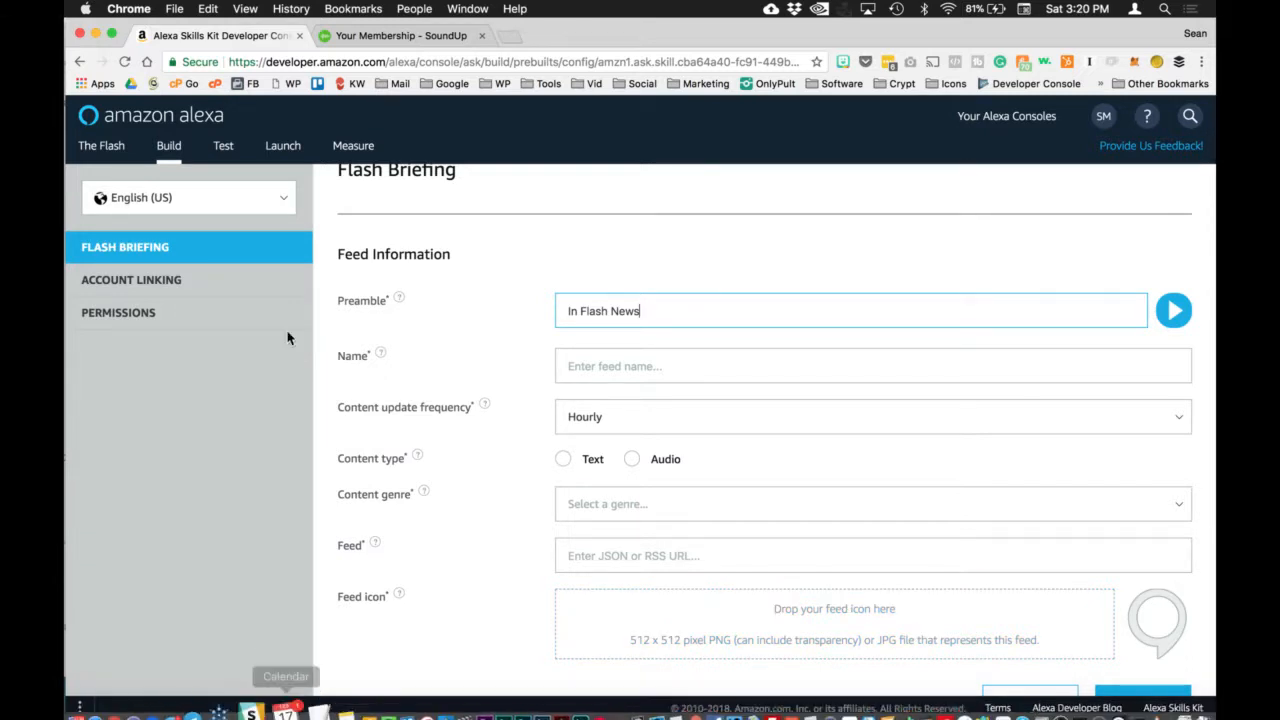
mouse_move(381, 355)
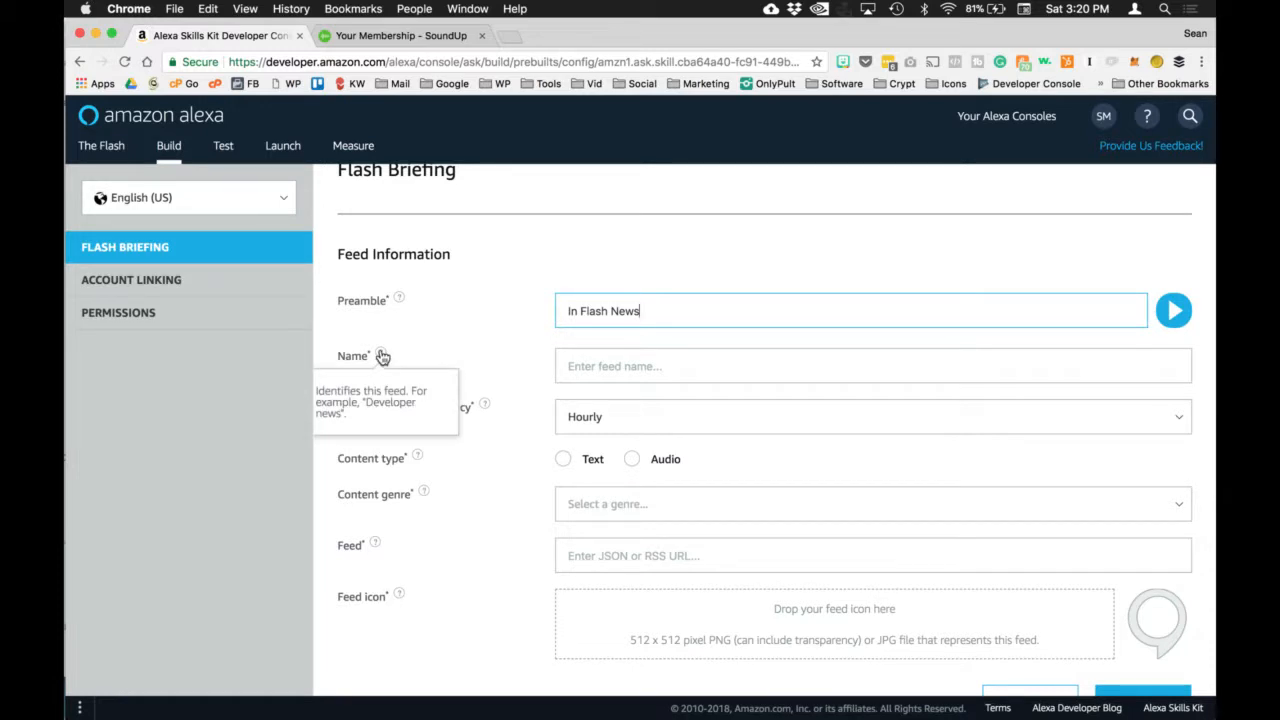
left_click(604, 368)
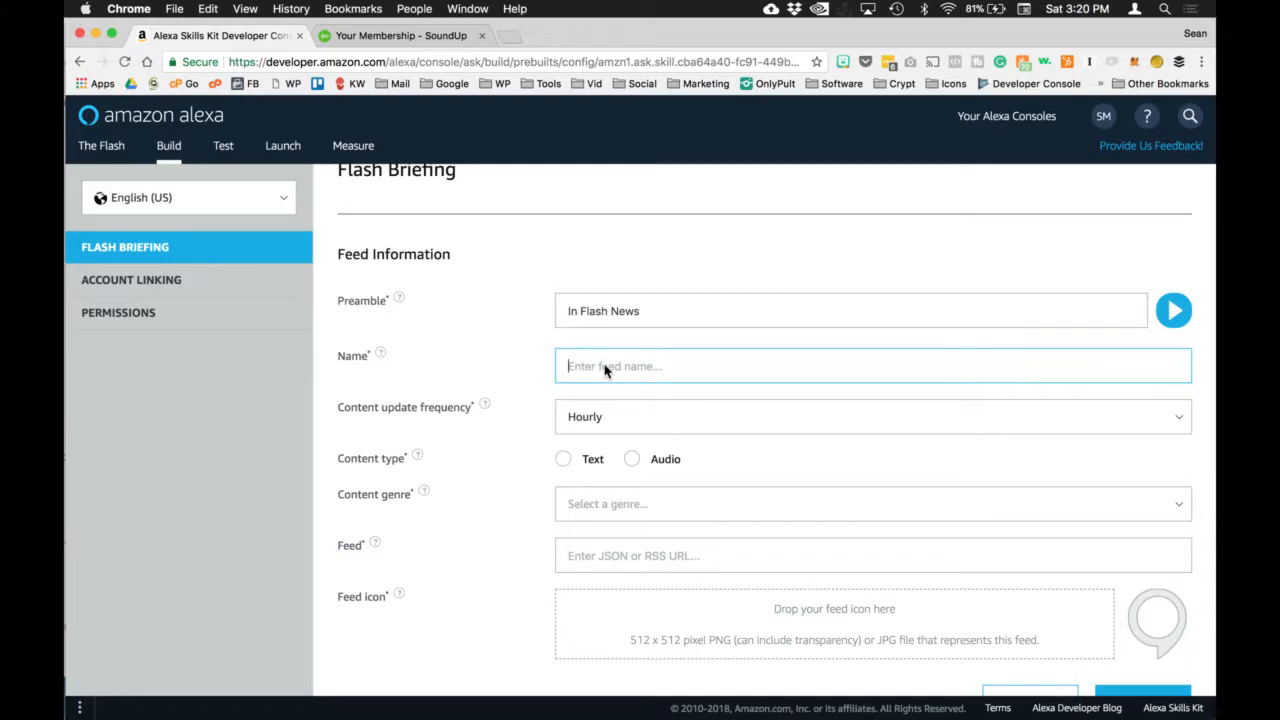
type("TheFlash")
left_click(506, 432)
Step: Set the feed's content update frequency to Weekly
mouse_move(485, 410)
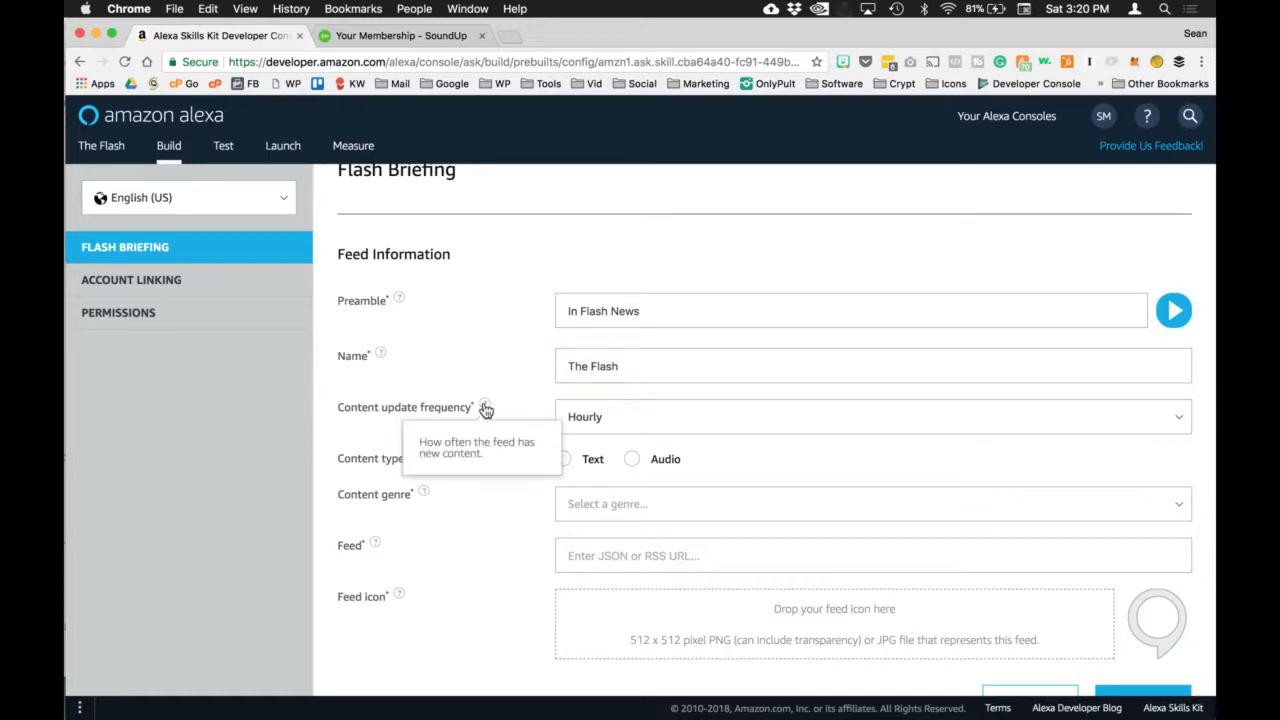
left_click(614, 430)
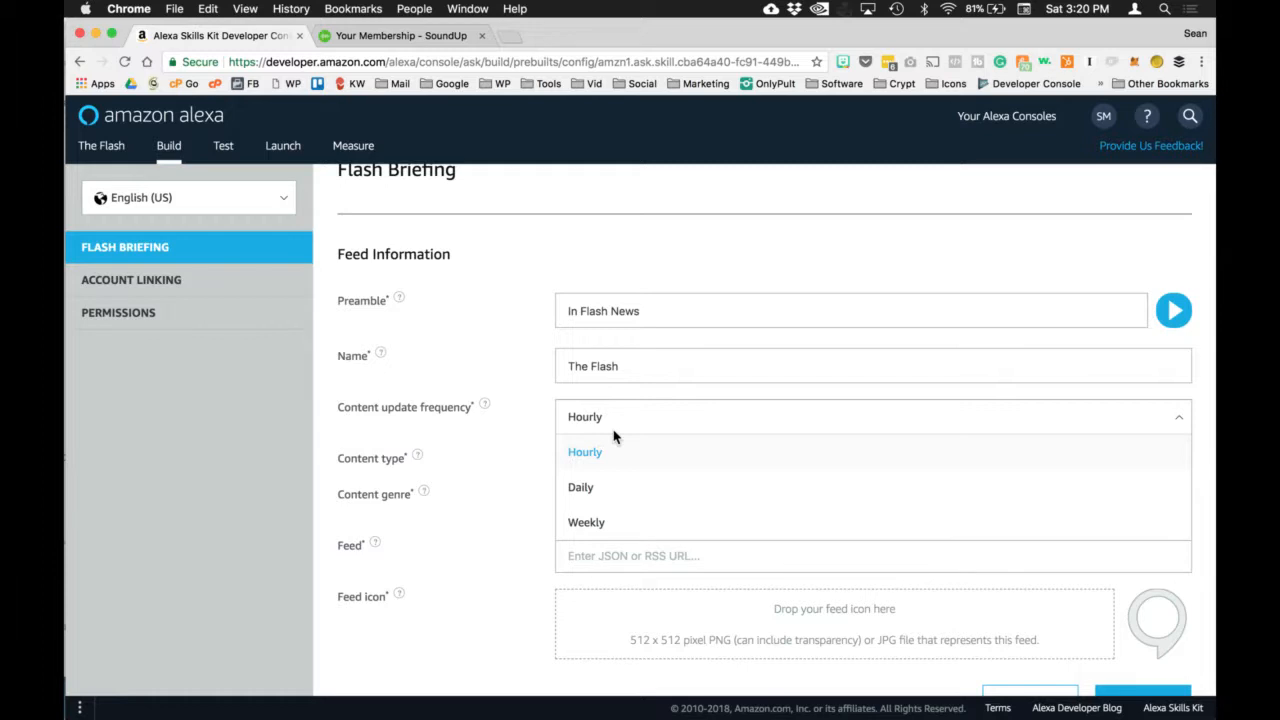
left_click(590, 524)
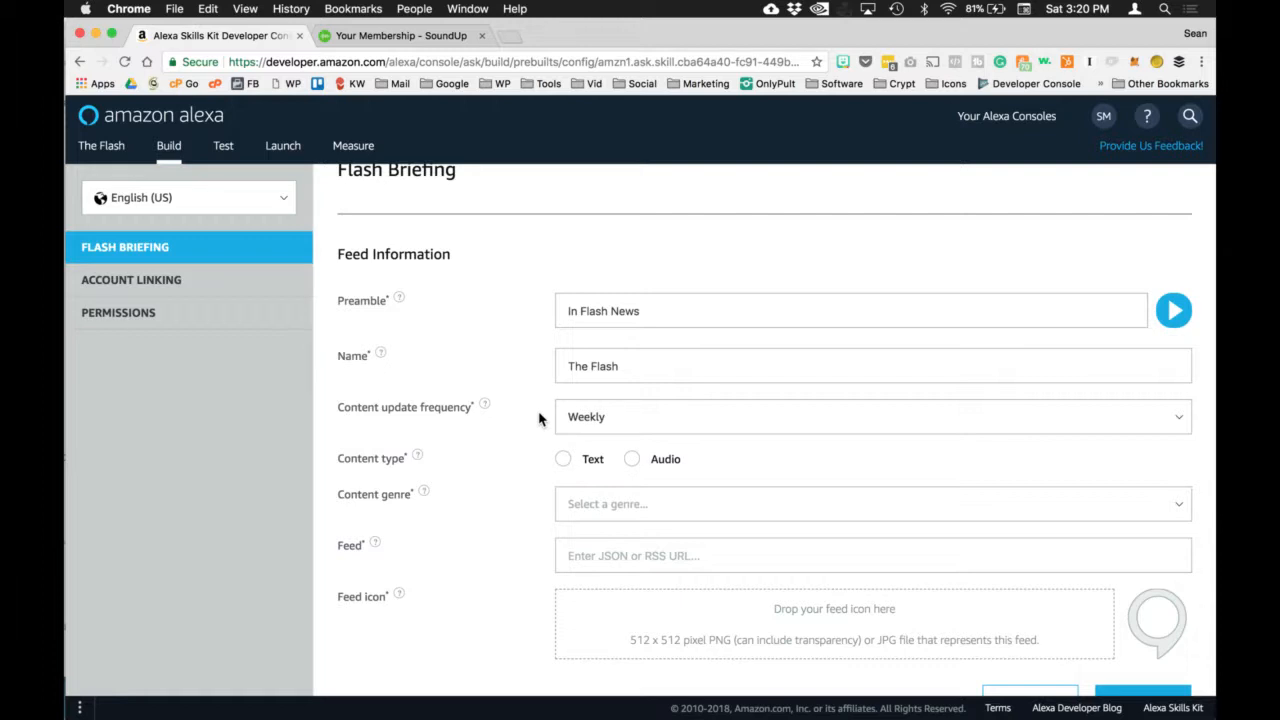
left_click(610, 421)
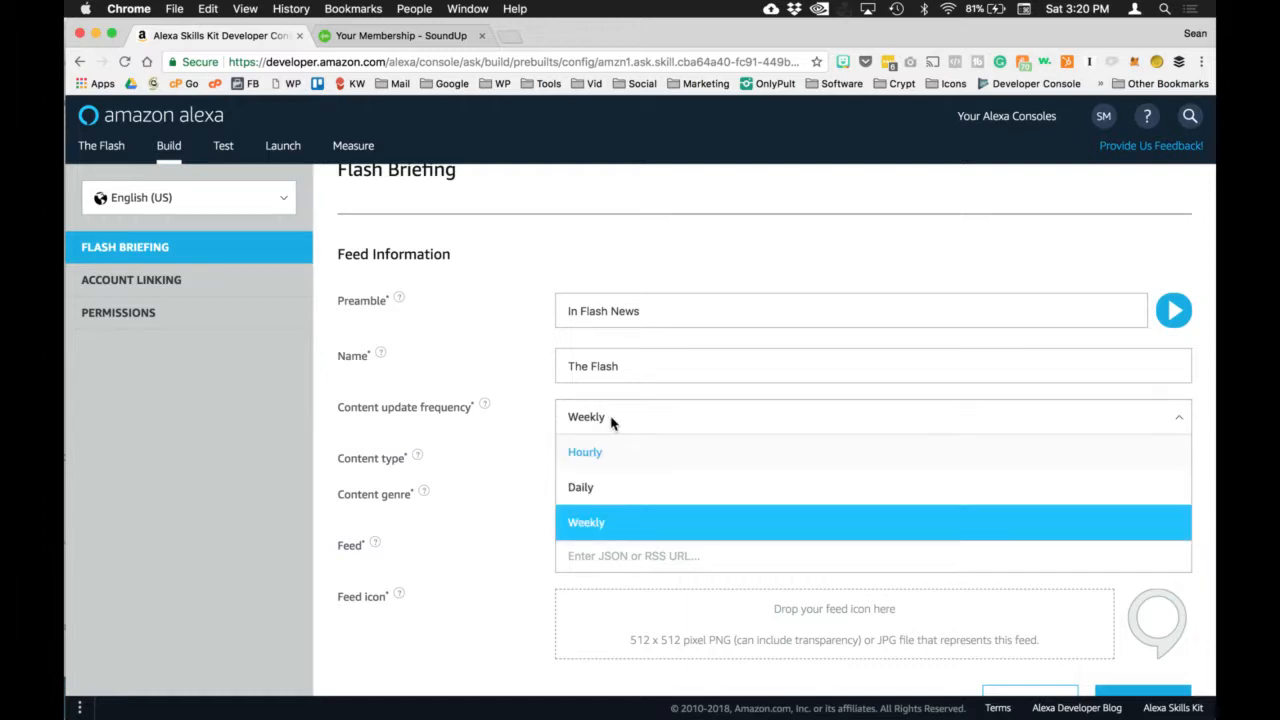
left_click(587, 522)
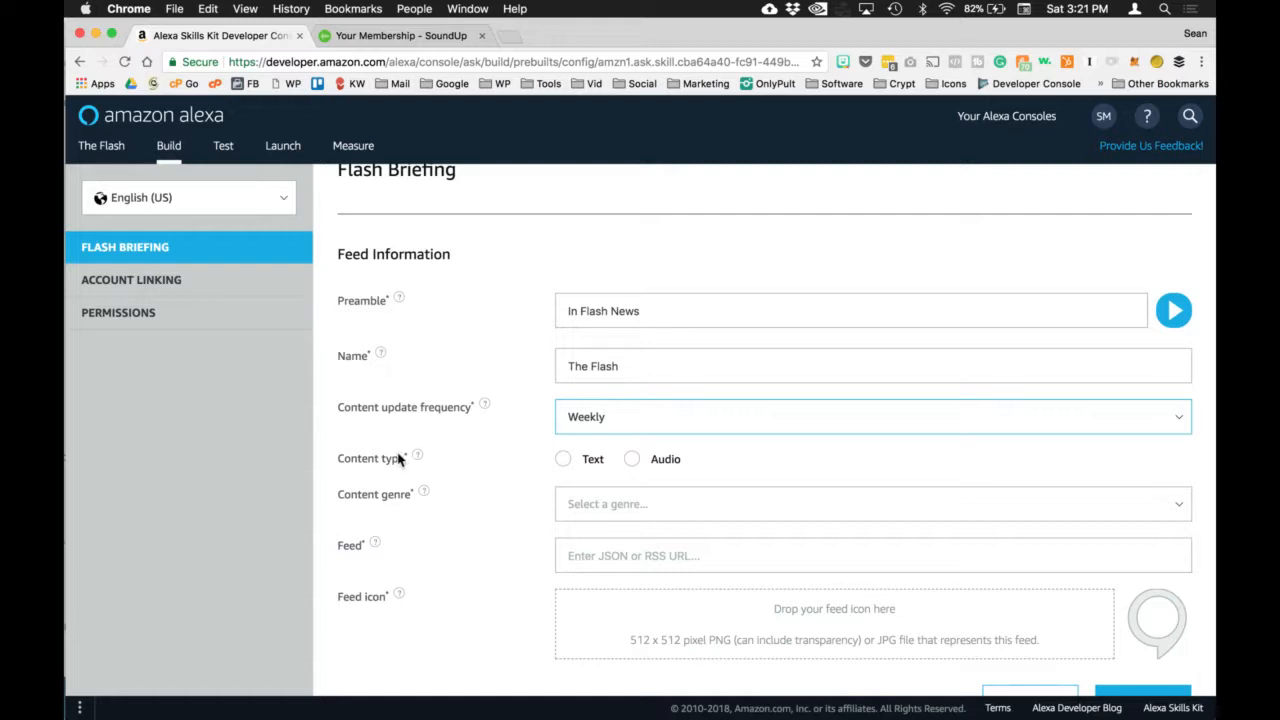
Step: Set the feed's content type to Audio and its content genre to Humor
left_click(633, 461)
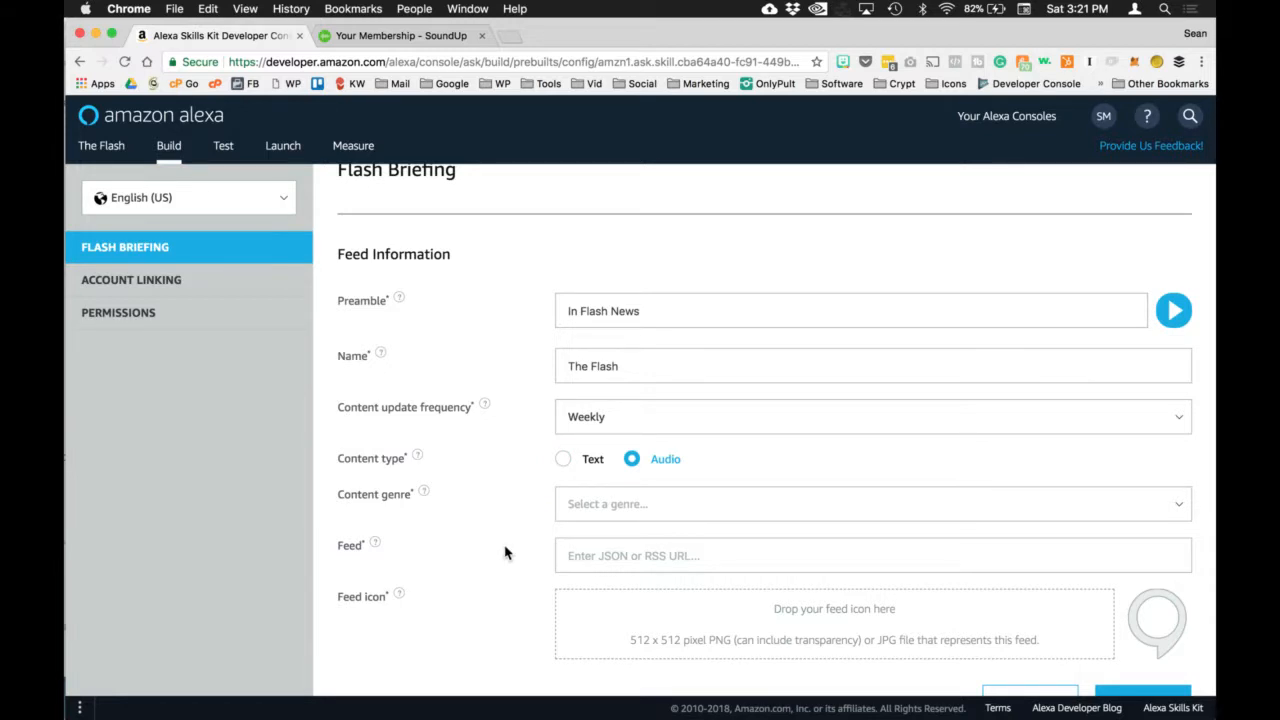
left_click(601, 516)
scroll(500, 573, "down", 2)
scroll(634, 523, "down", 5)
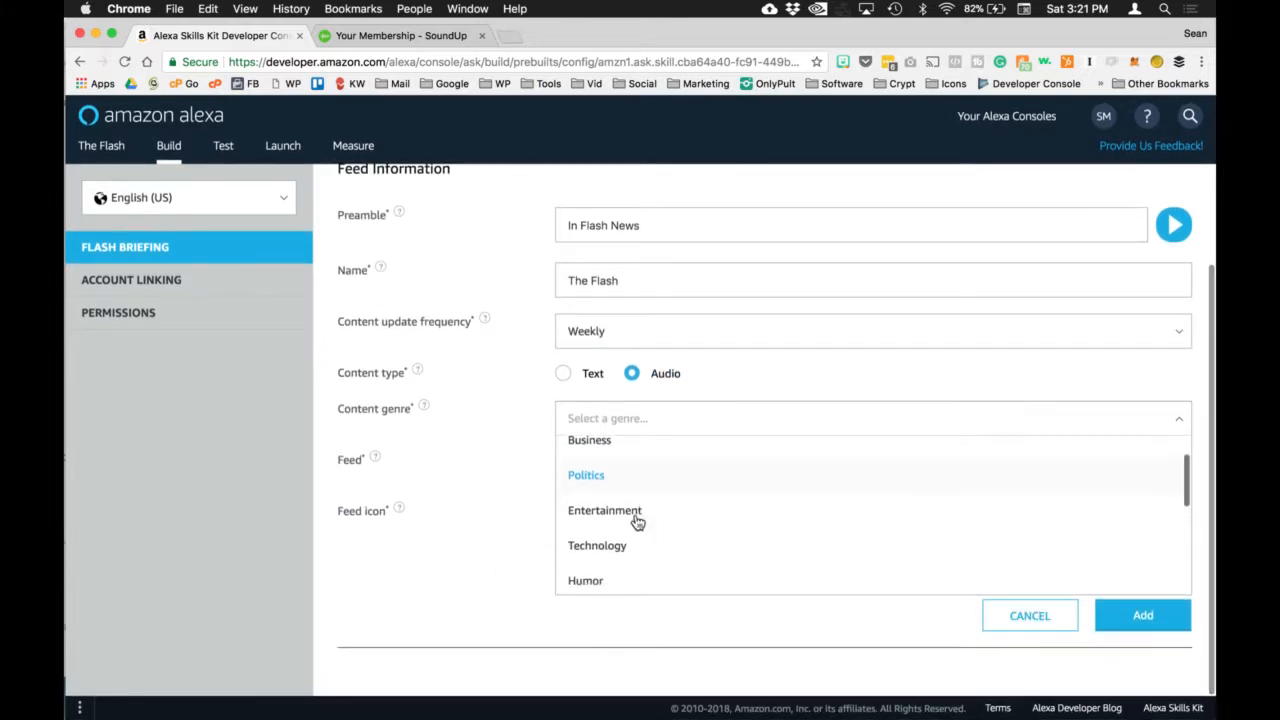
left_click(603, 473)
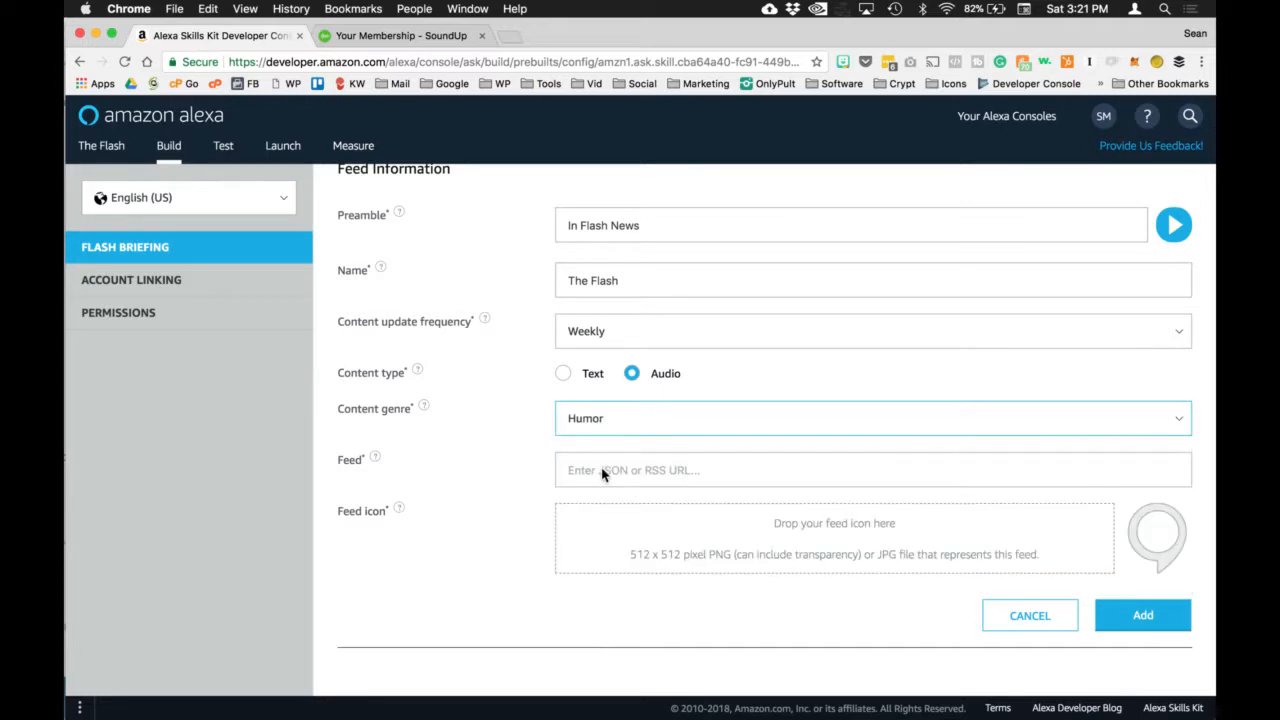
Step: Copy the feed URL from the SoundUp My Links page and paste it as the Flash Briefing feed's URL in the Alexa console
left_click(372, 458)
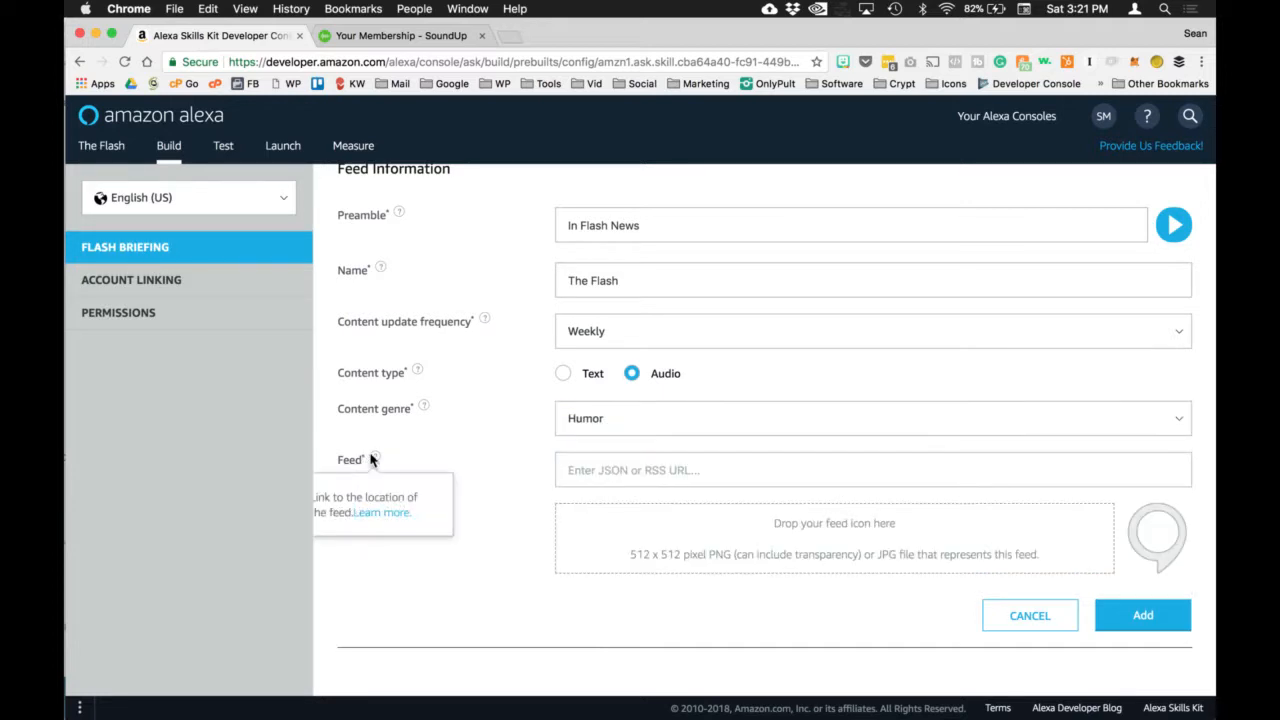
left_click(612, 478)
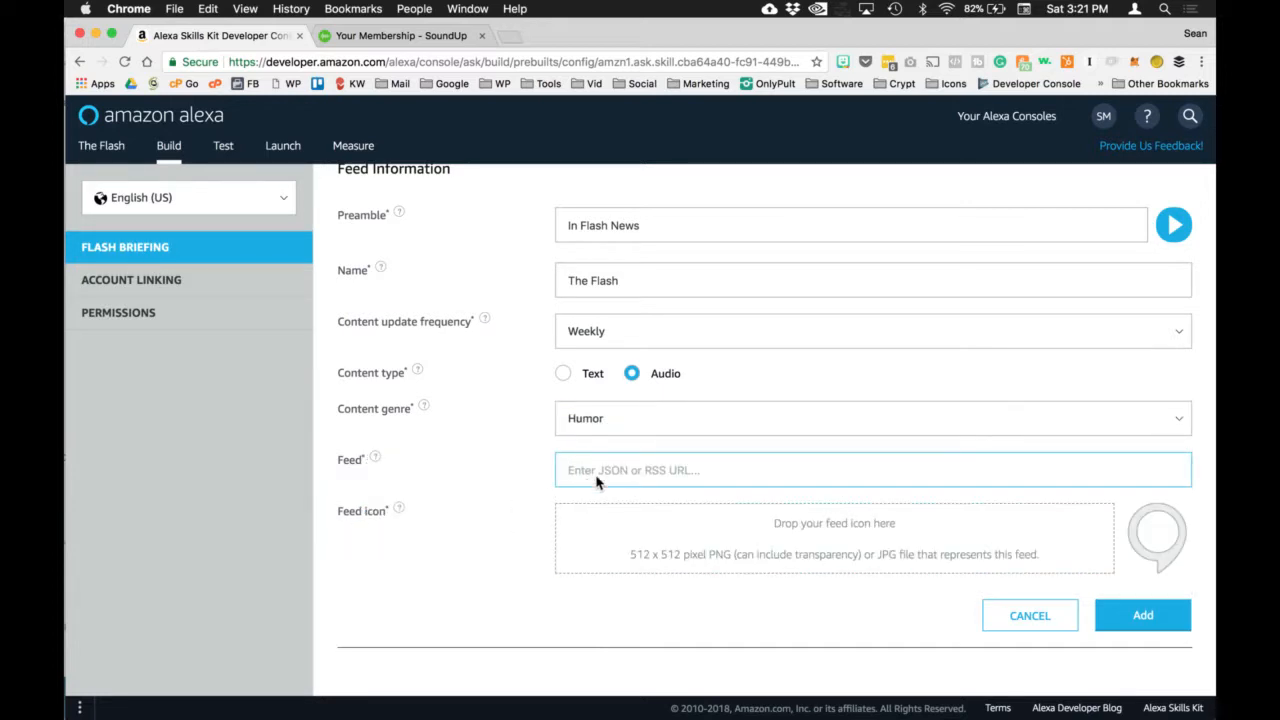
left_click(378, 36)
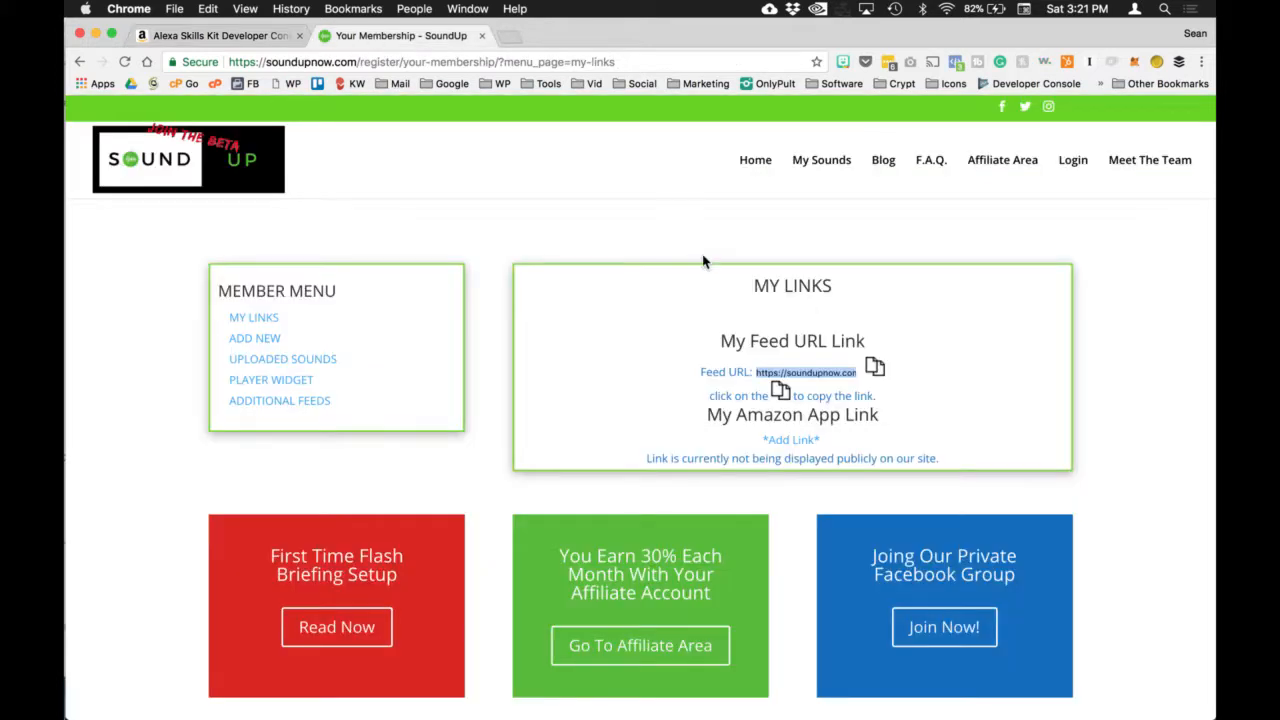
left_click(864, 370)
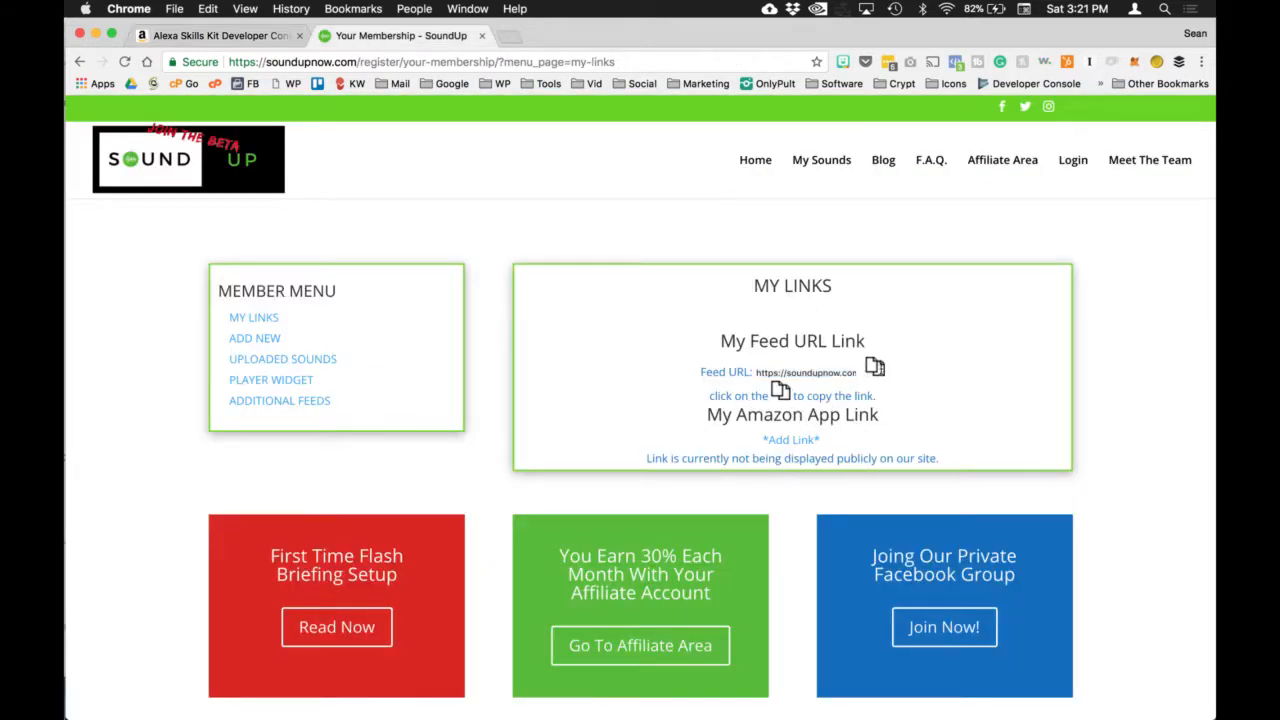
left_click(881, 368)
left_click(219, 35)
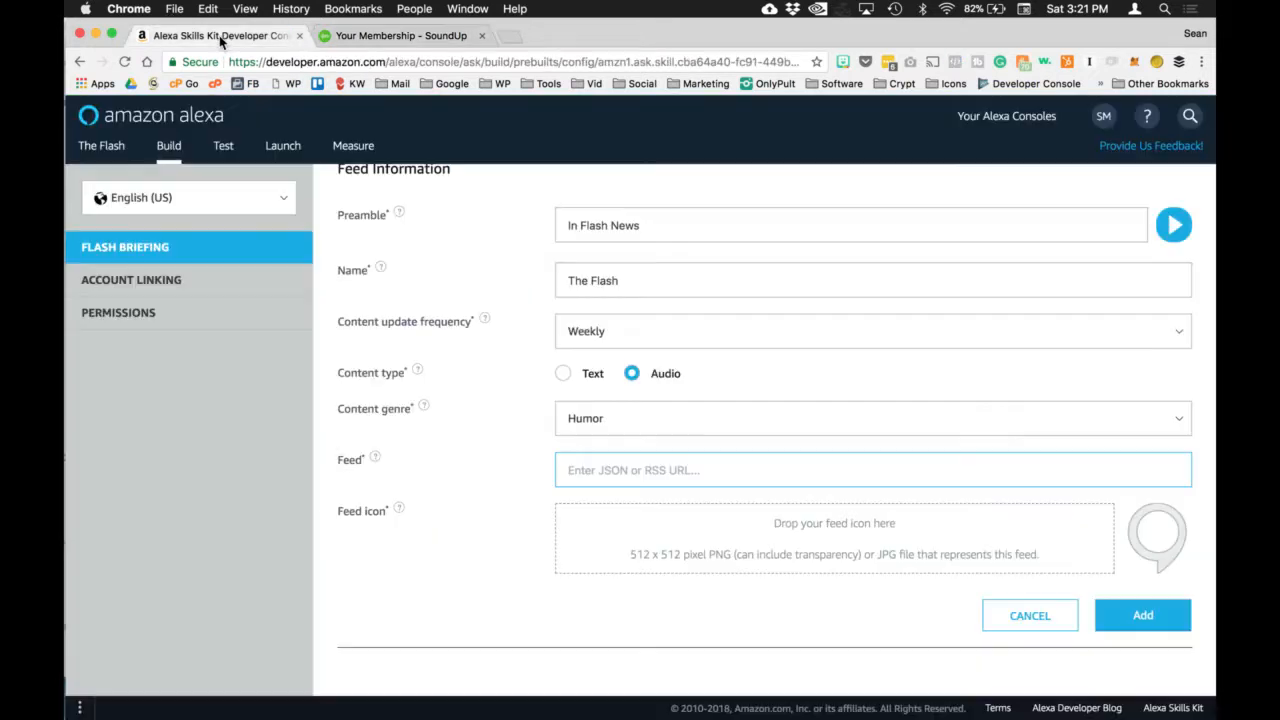
left_click(601, 473)
right_click(601, 473)
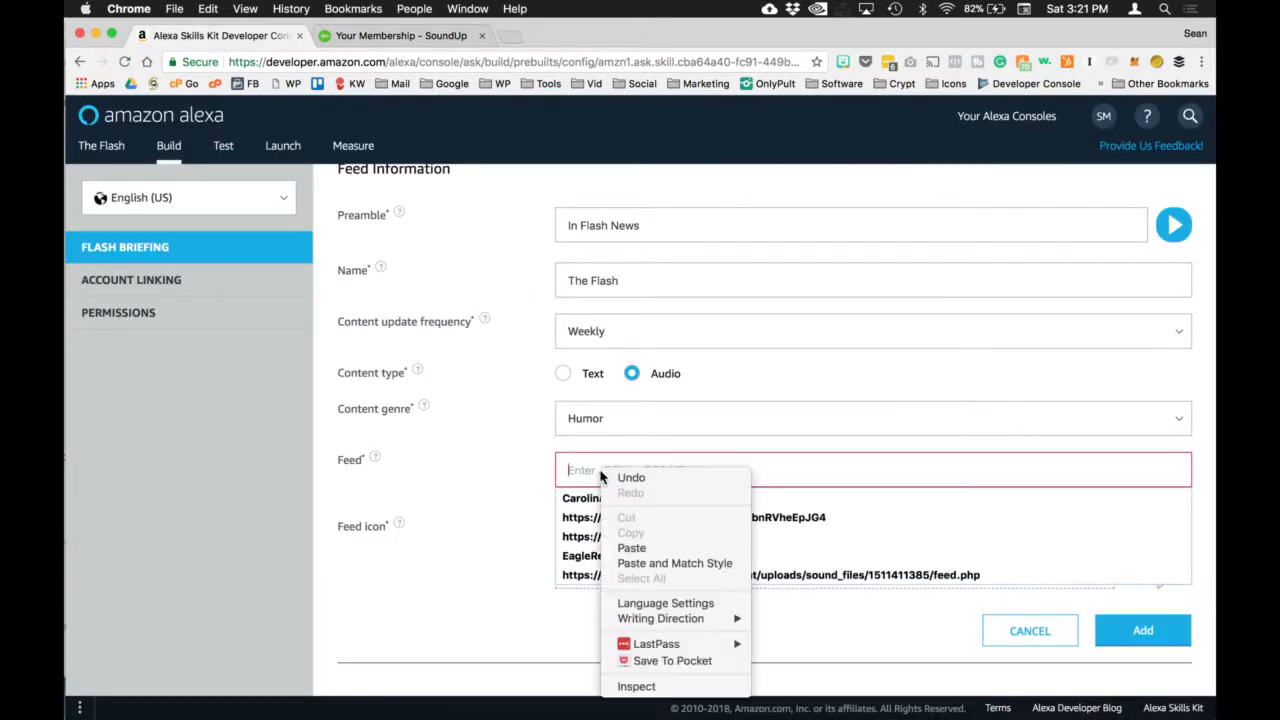
left_click(670, 551)
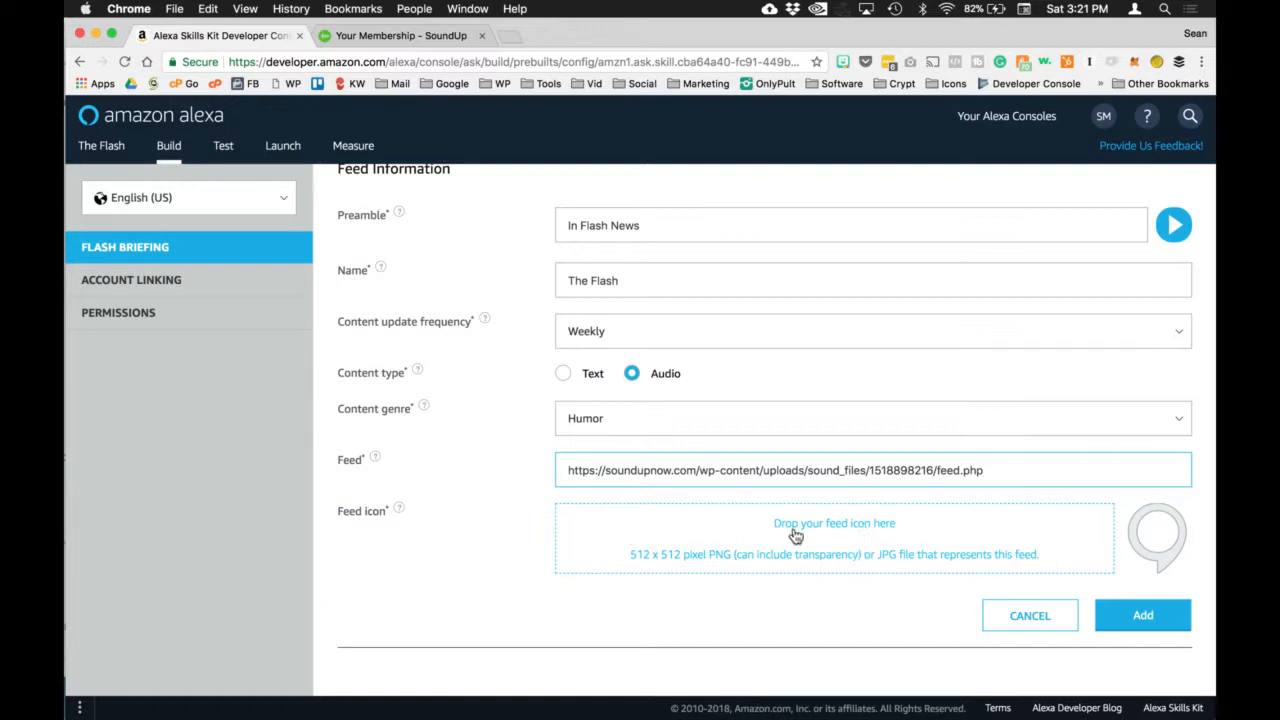
Step: Upload cgd512.png from the Flash folder as the feed icon
left_click(693, 572)
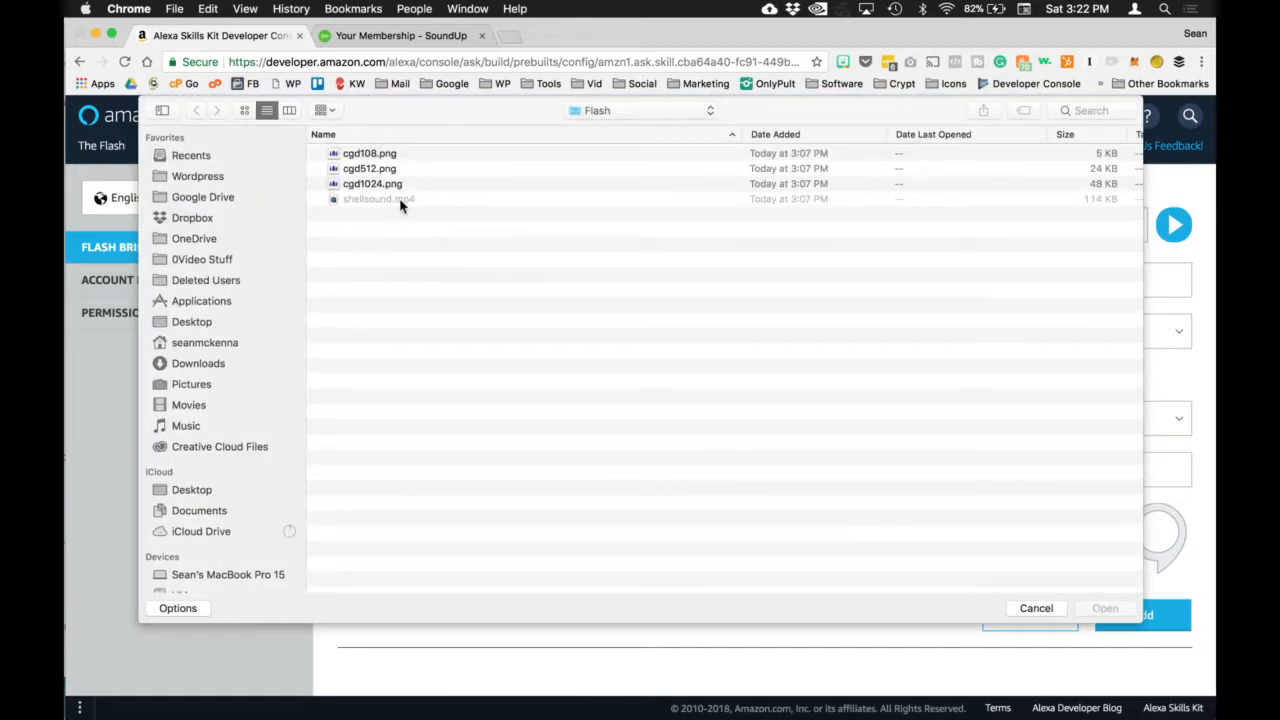
left_click(377, 170)
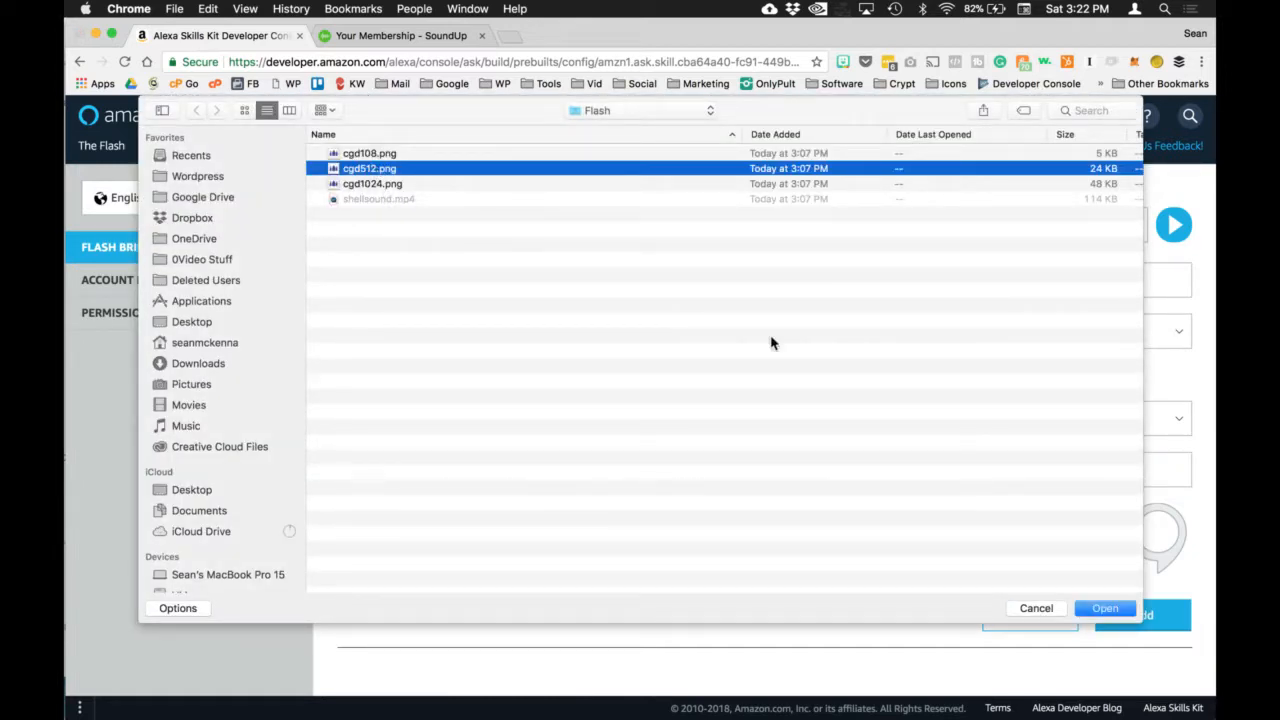
left_click(1095, 607)
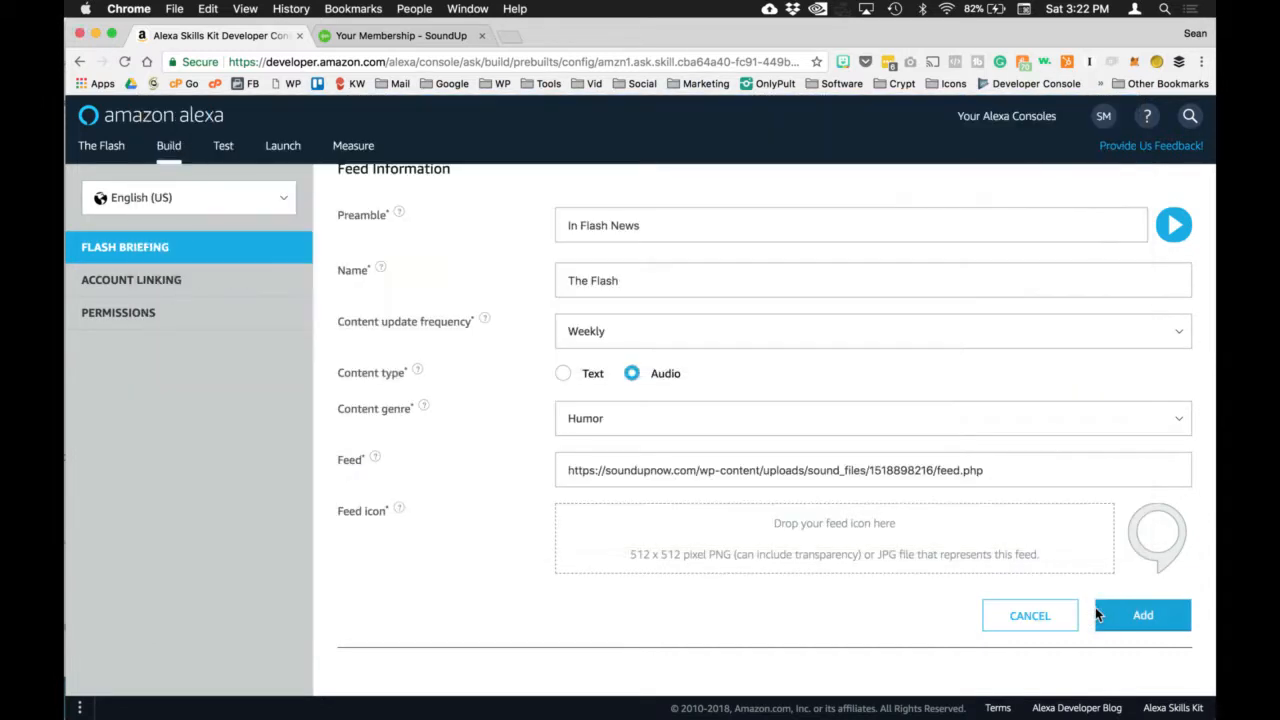
Step: Add the completed feed to the Flash Briefing and try to save the skill information
left_click(1133, 622)
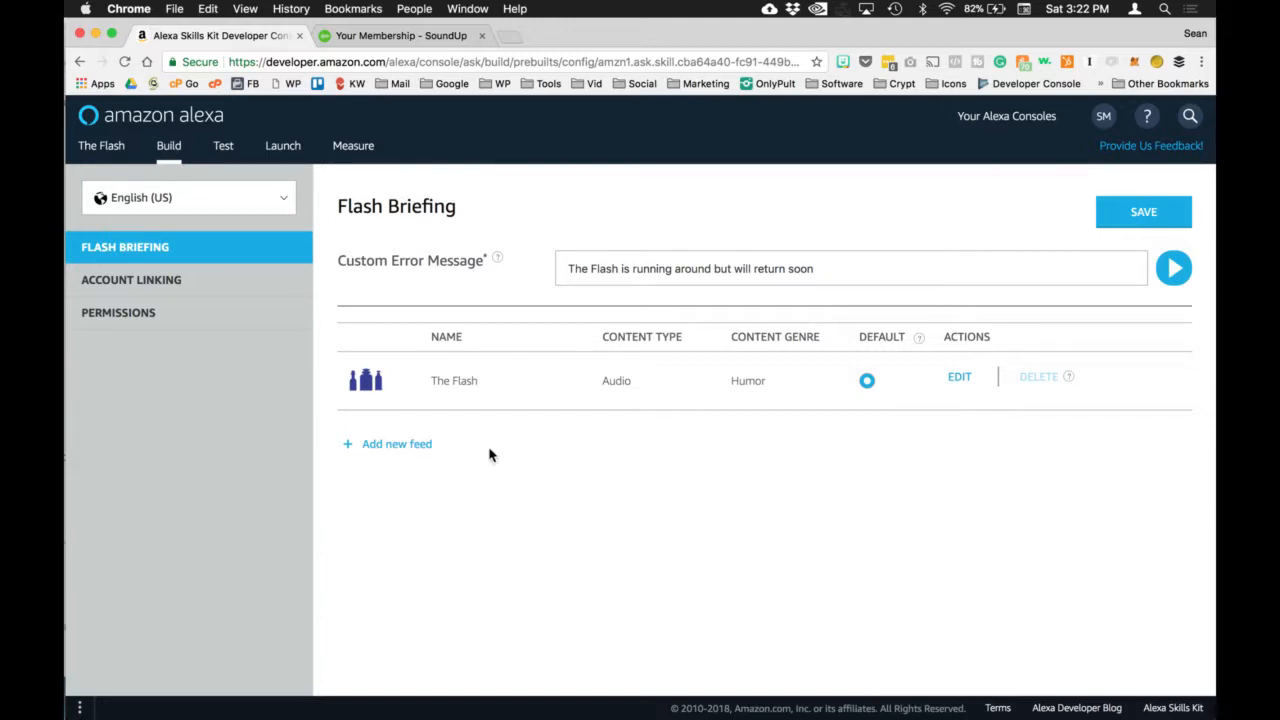
left_click(1145, 216)
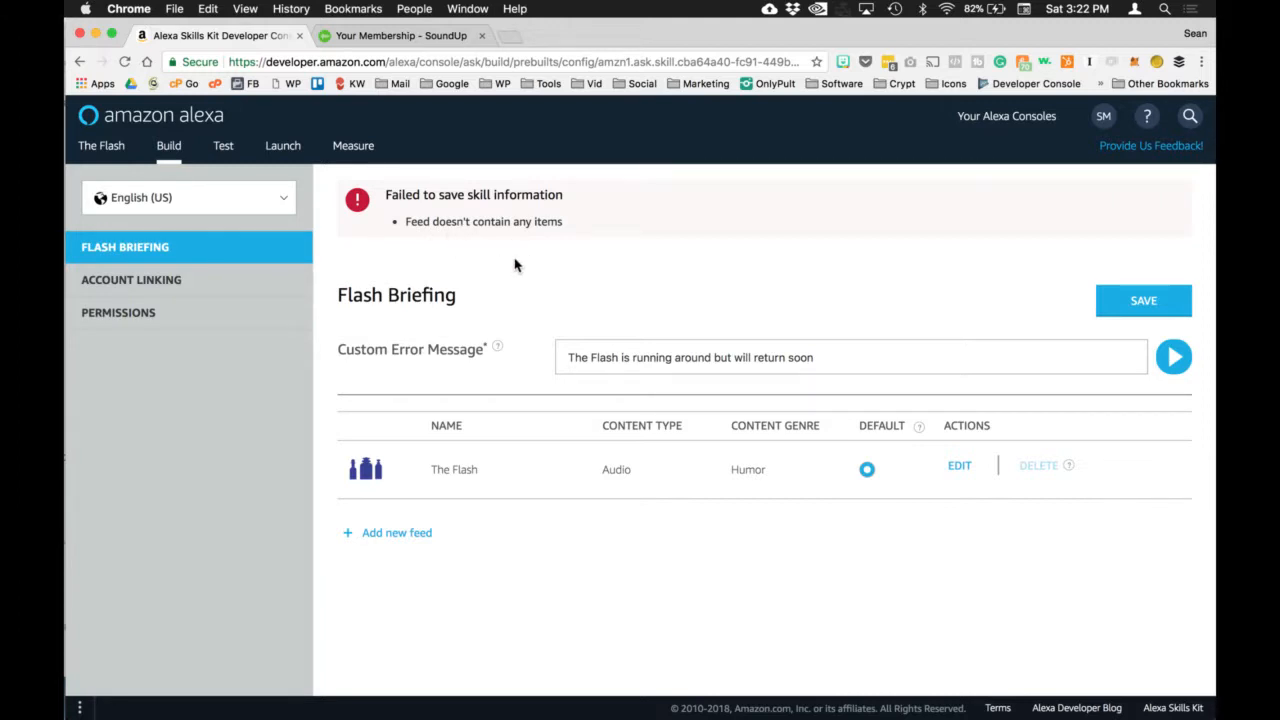
Step: In SoundUp's uploaded sounds, change the published date of EP 1 to February 17, 2018 and update the post
left_click(420, 36)
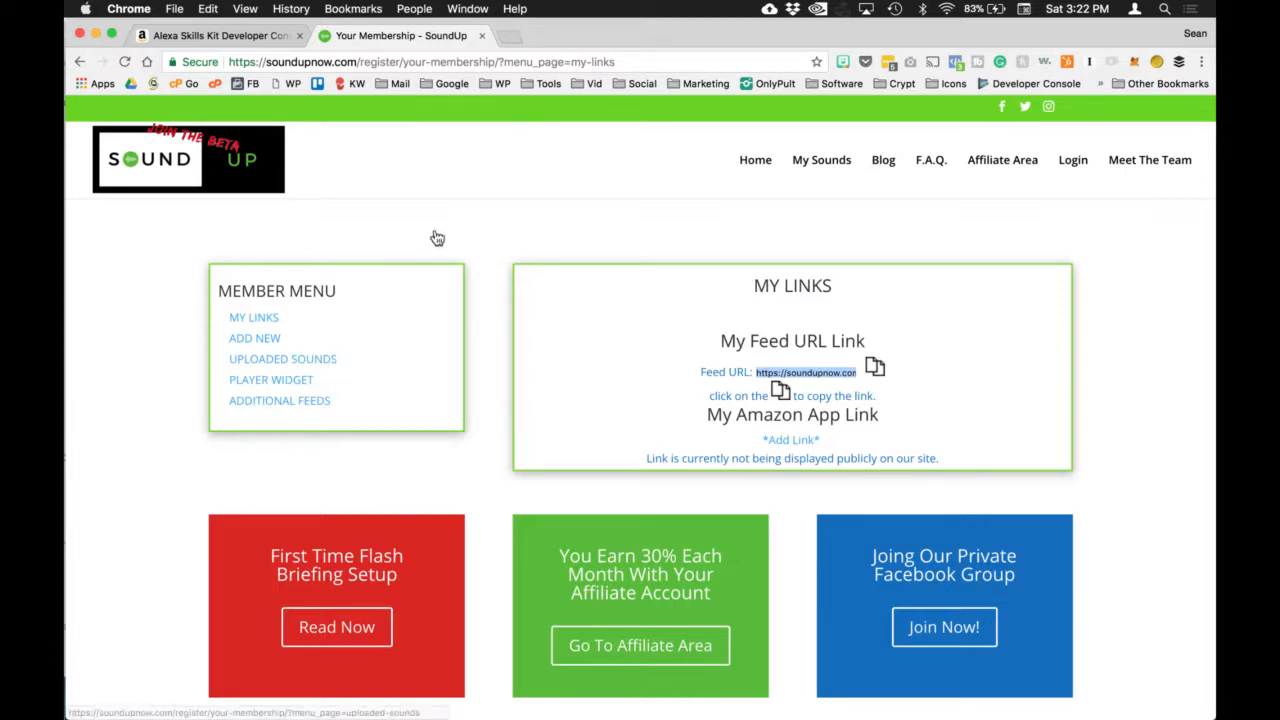
left_click(310, 358)
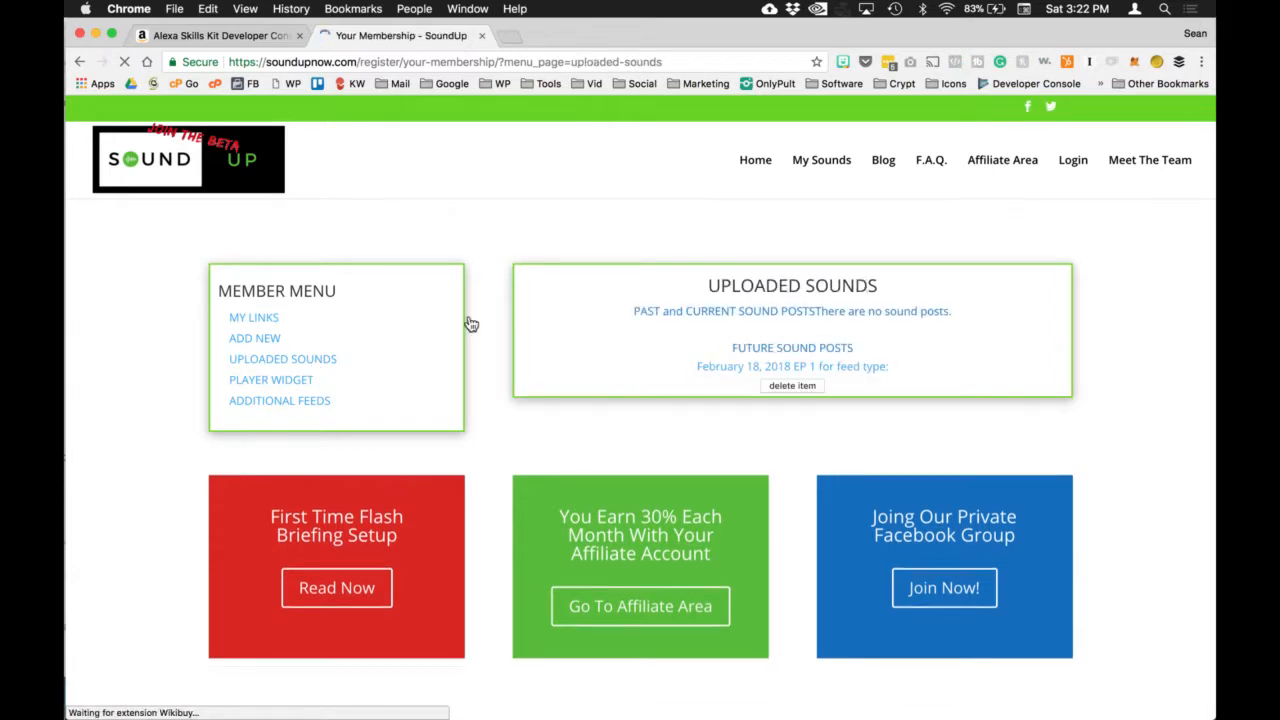
left_click(871, 369)
left_click(790, 288)
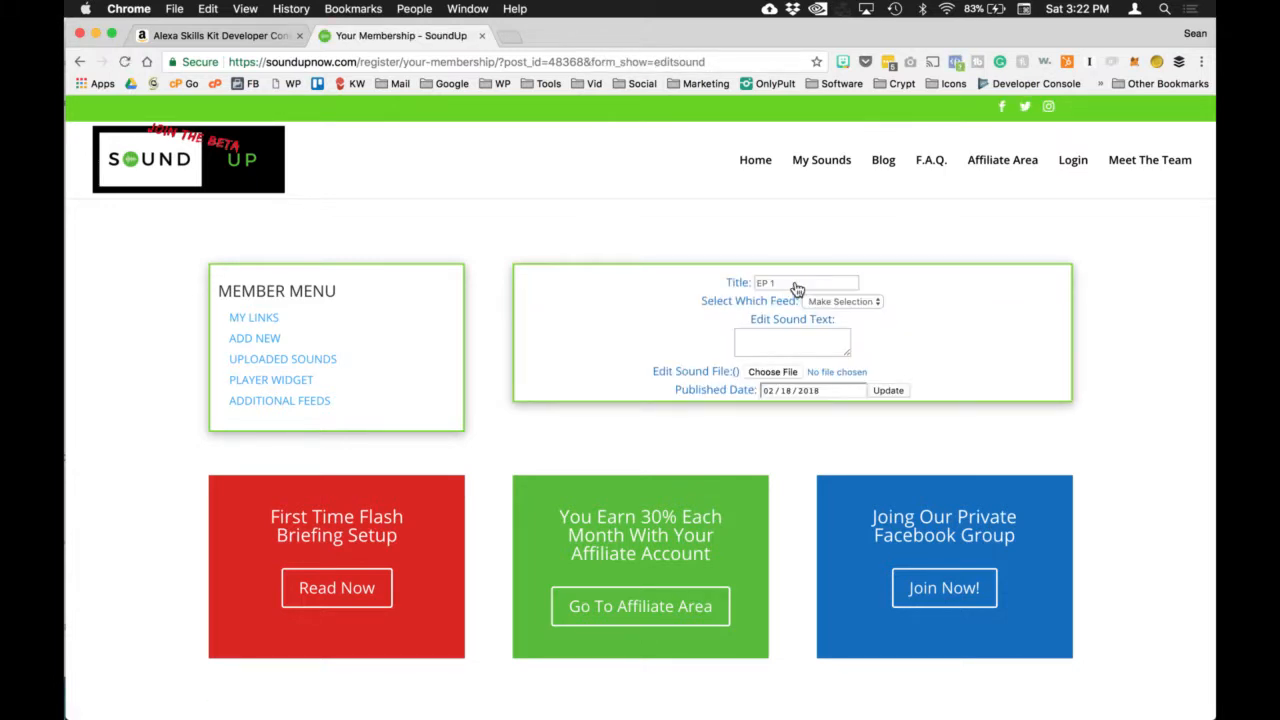
left_click(858, 390)
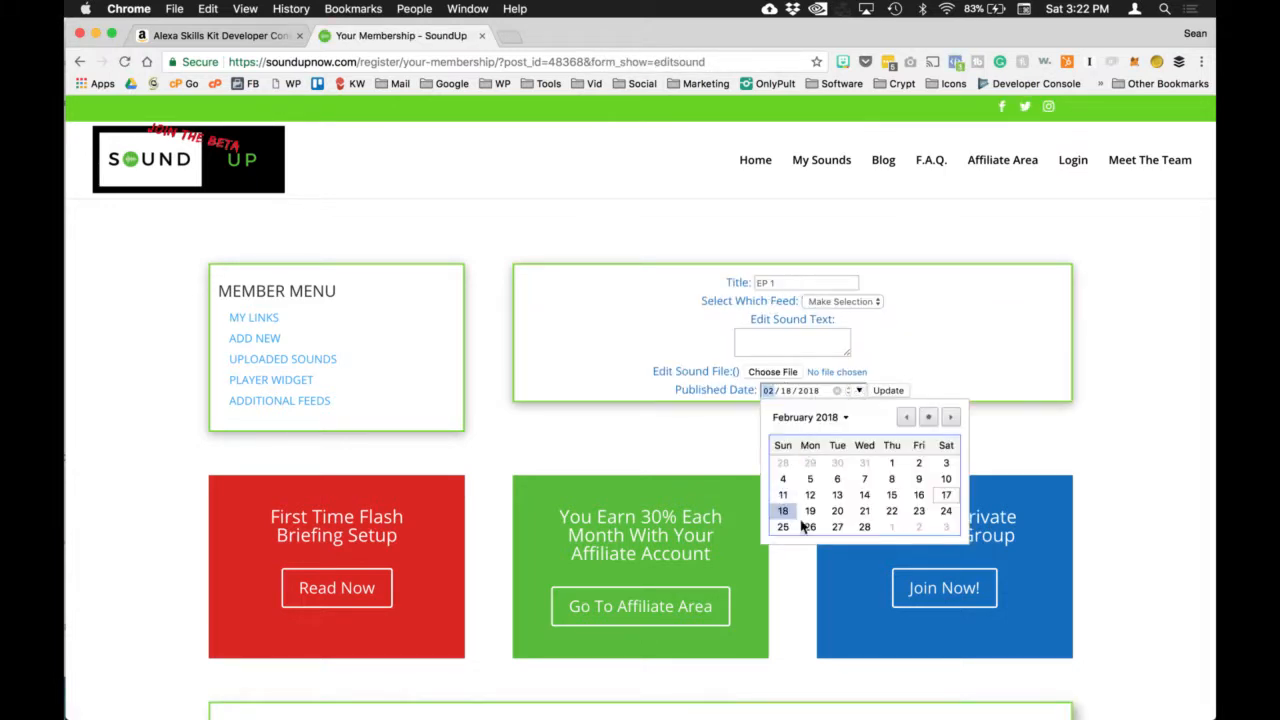
left_click(946, 494)
left_click(888, 391)
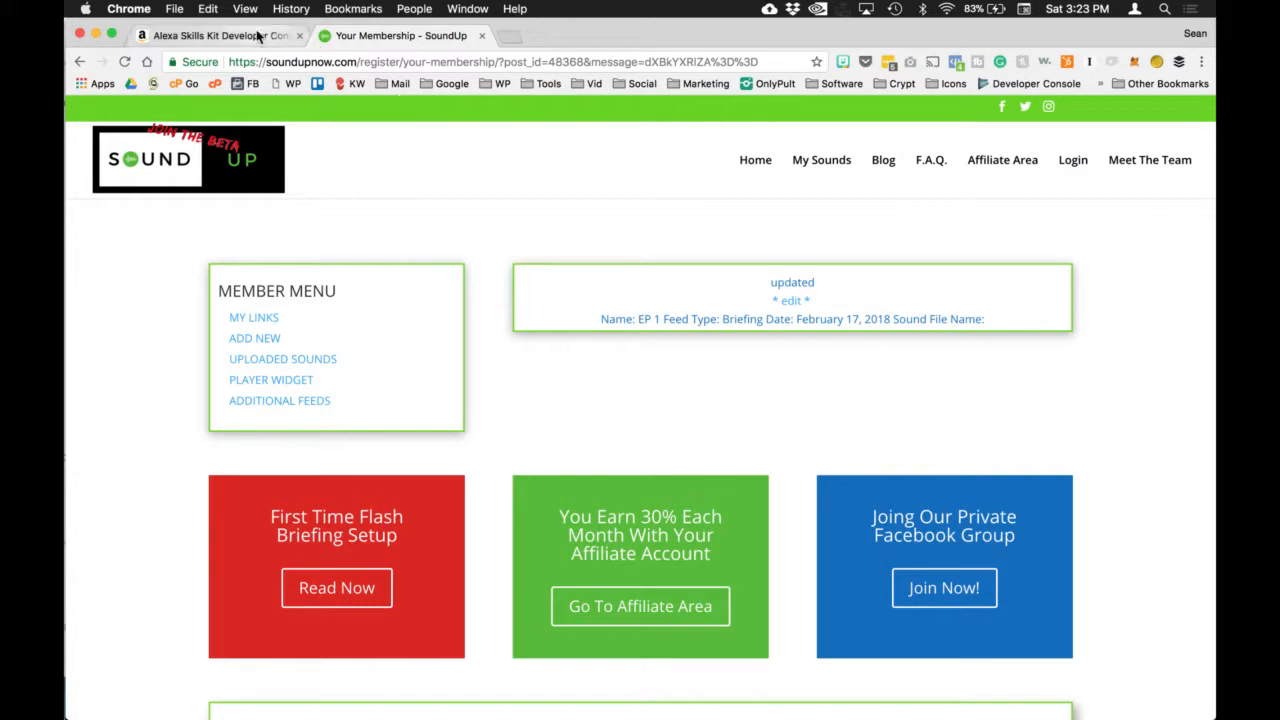
Step: Return to the Alexa developer console and save the Flash Briefing with its feed again
left_click(220, 35)
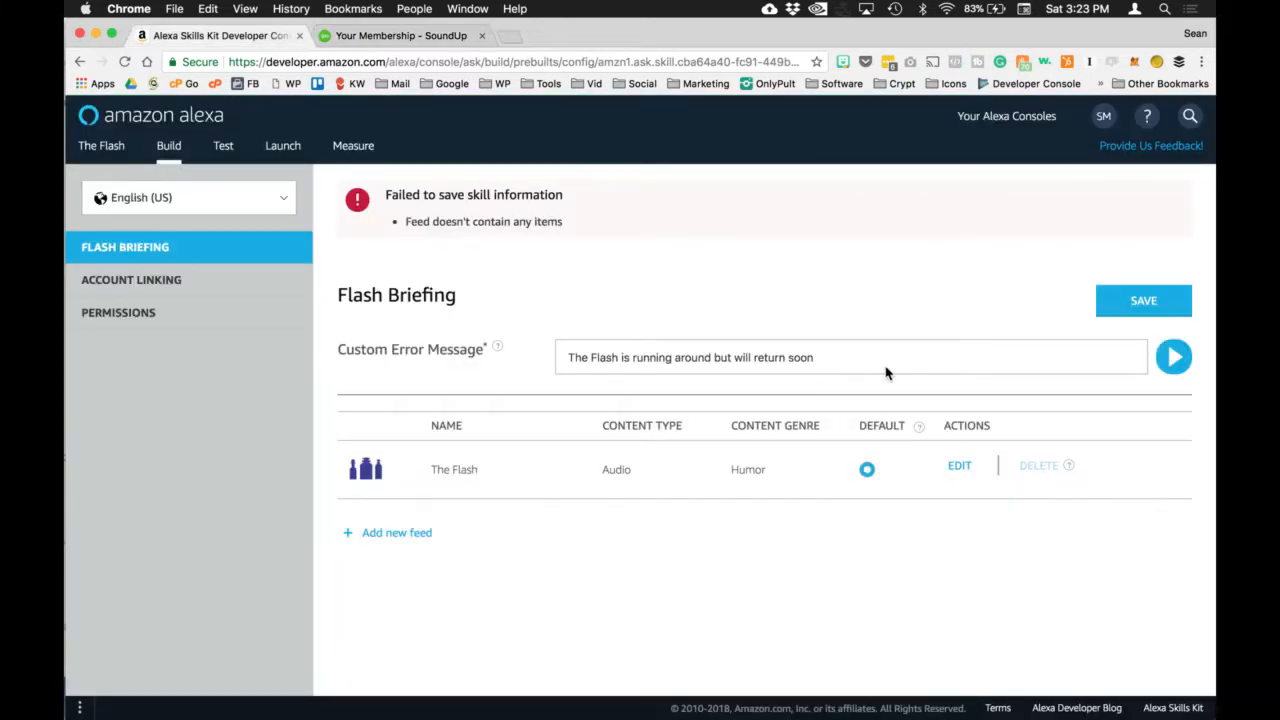
left_click(1123, 299)
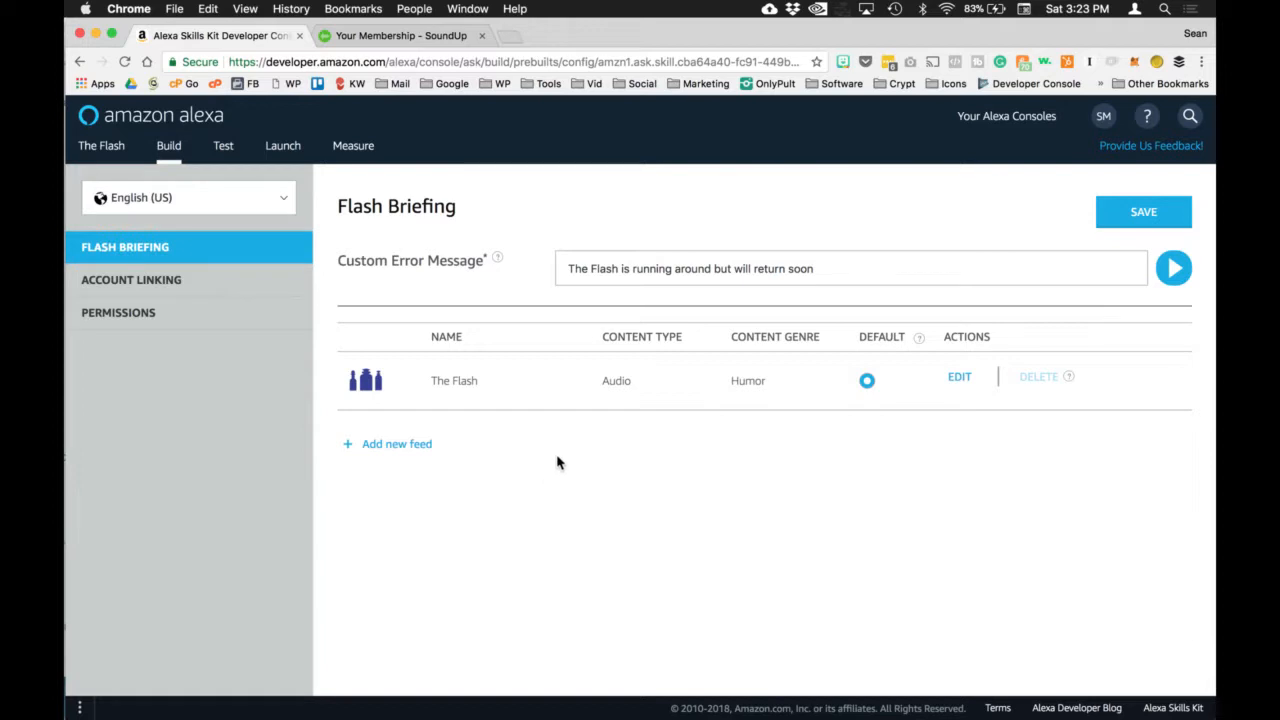
Step: Review the skill's Account Linking, Permissions and Test pages for settings that apply to a Flash Briefing
left_click(193, 293)
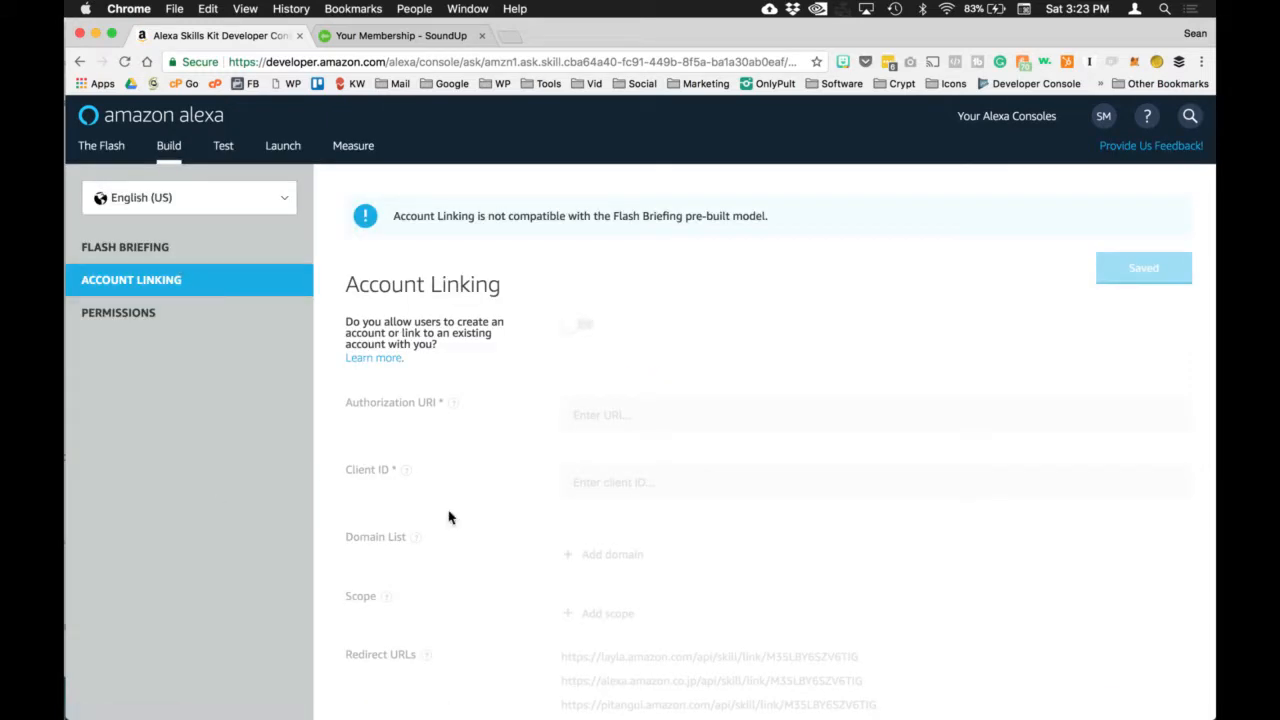
scroll(465, 533, "down", 5)
scroll(465, 533, "down", 2)
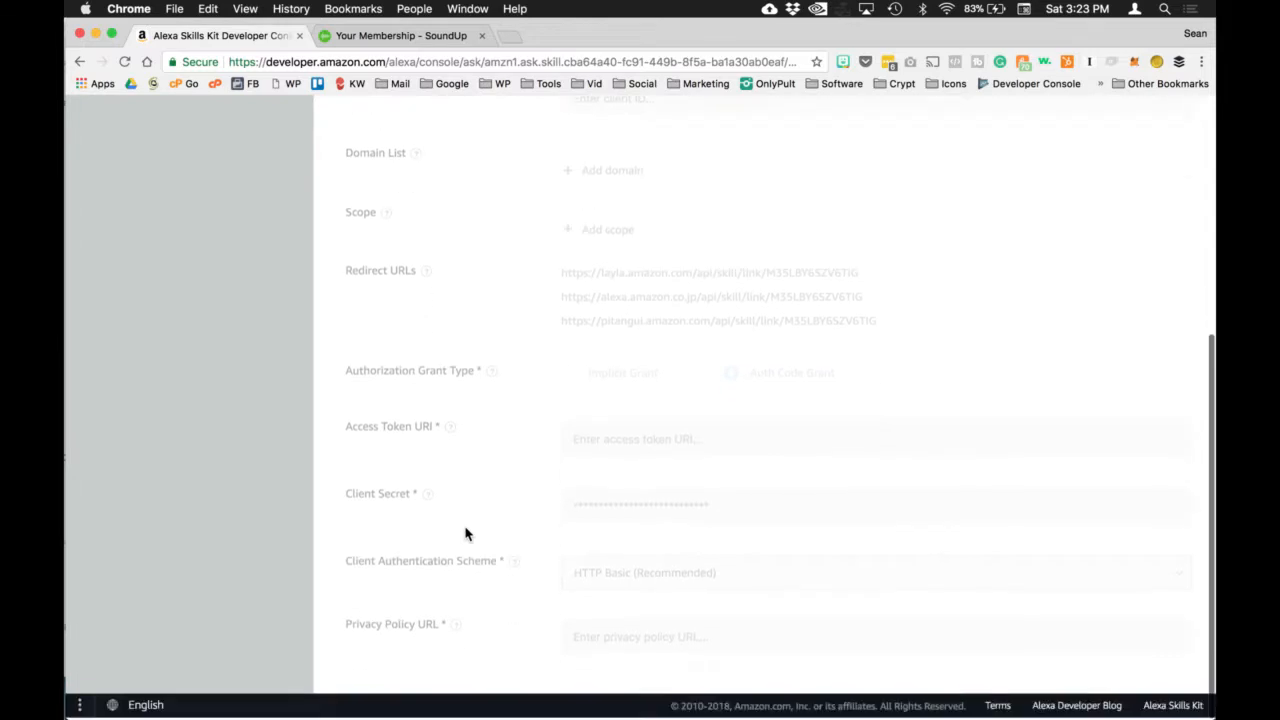
scroll(465, 533, "up", 7)
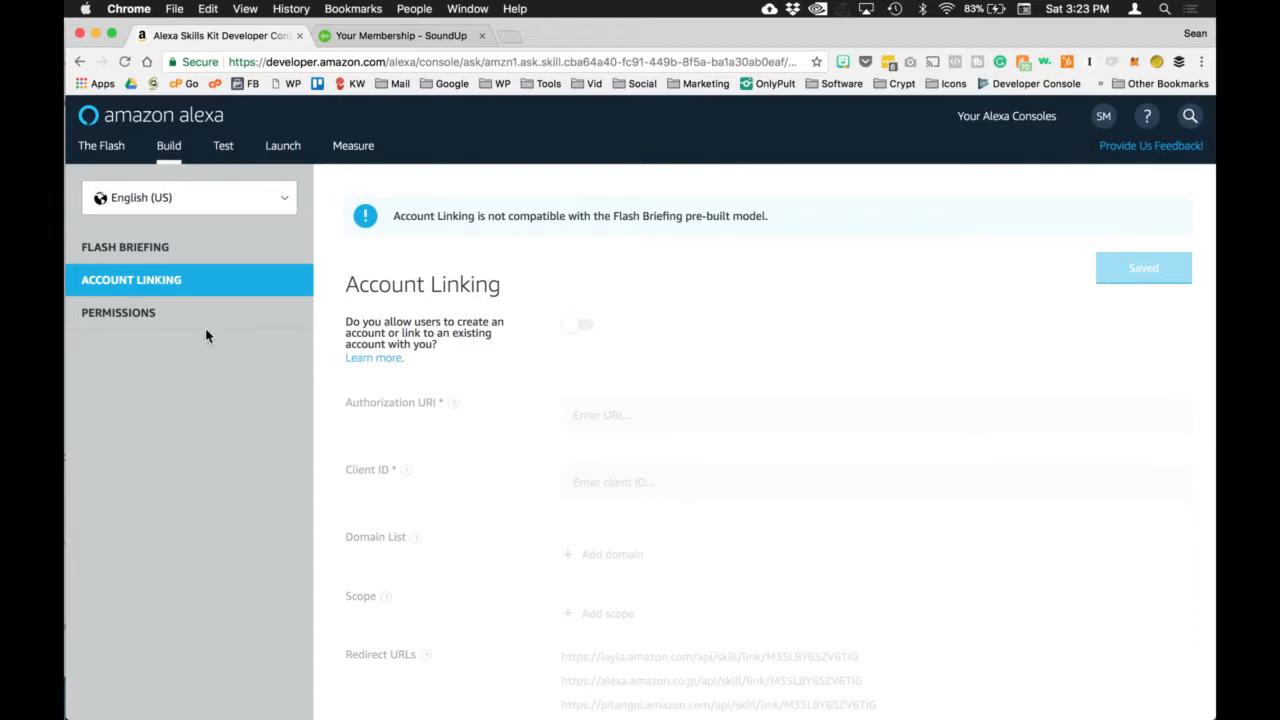
left_click(118, 313)
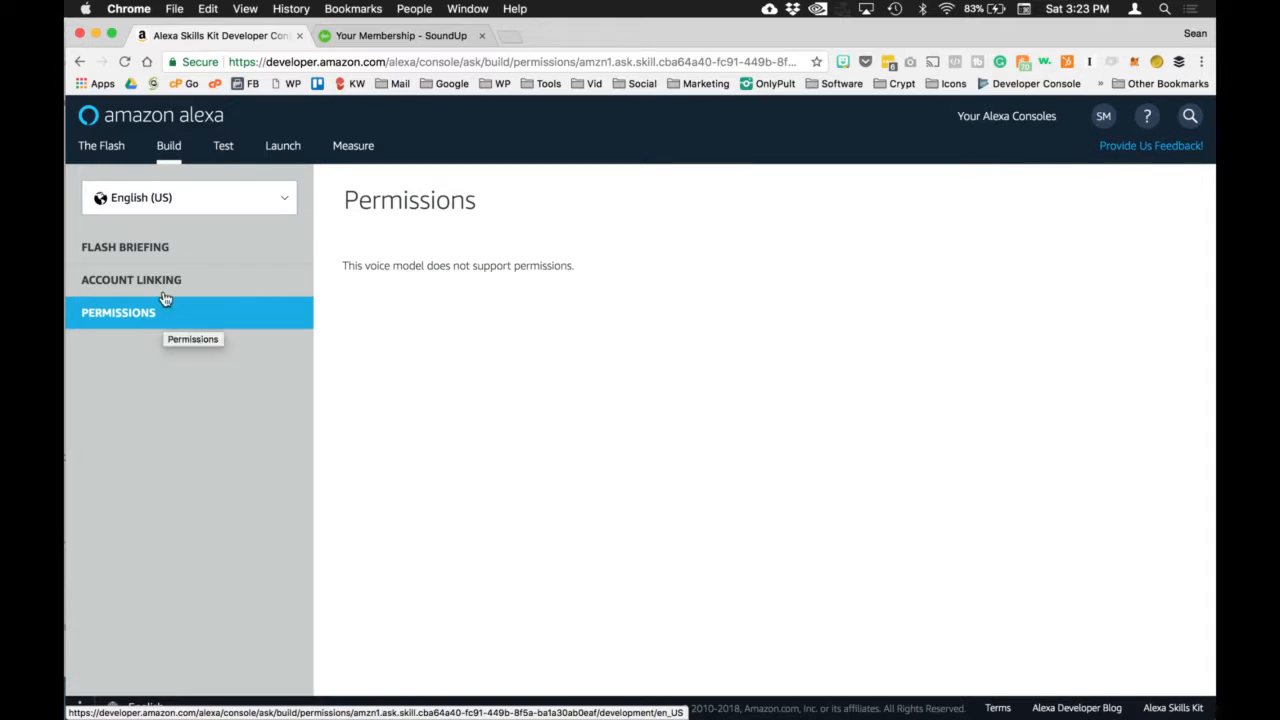
left_click(225, 150)
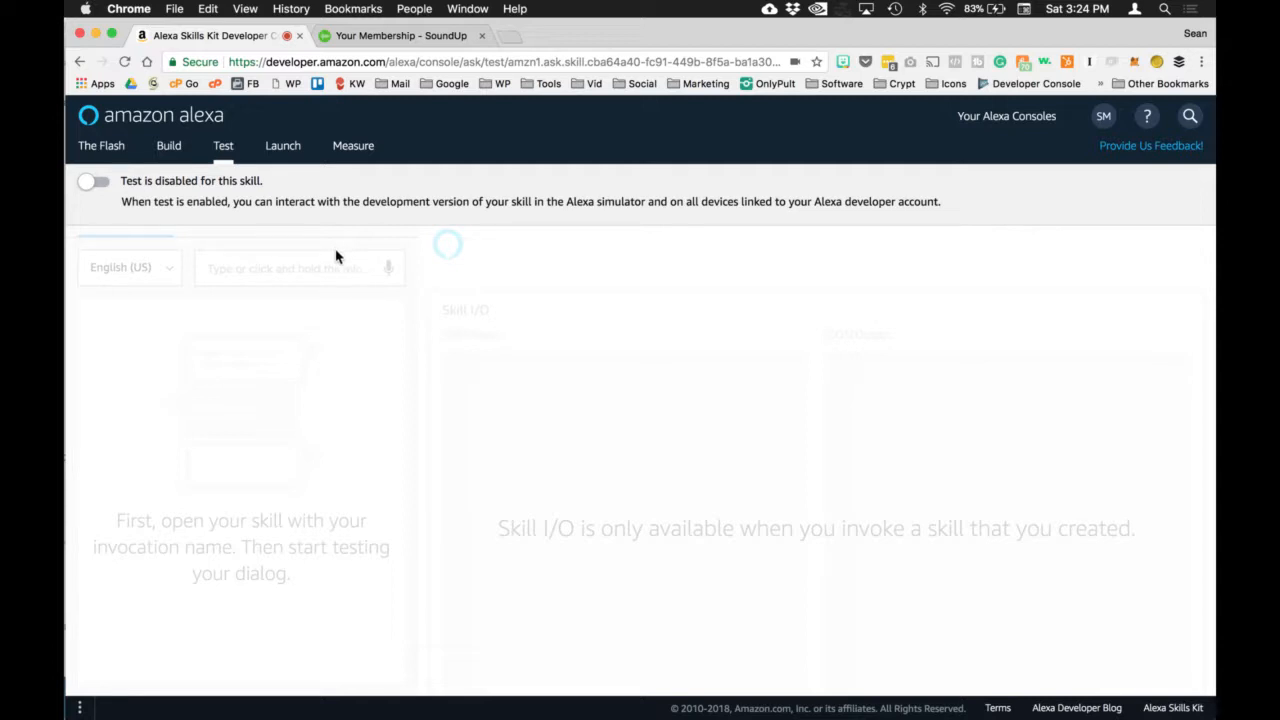
Step: Open the skill's English (US) store preview for launch and enter the one-sentence description "This is about the Flash"
left_click(280, 148)
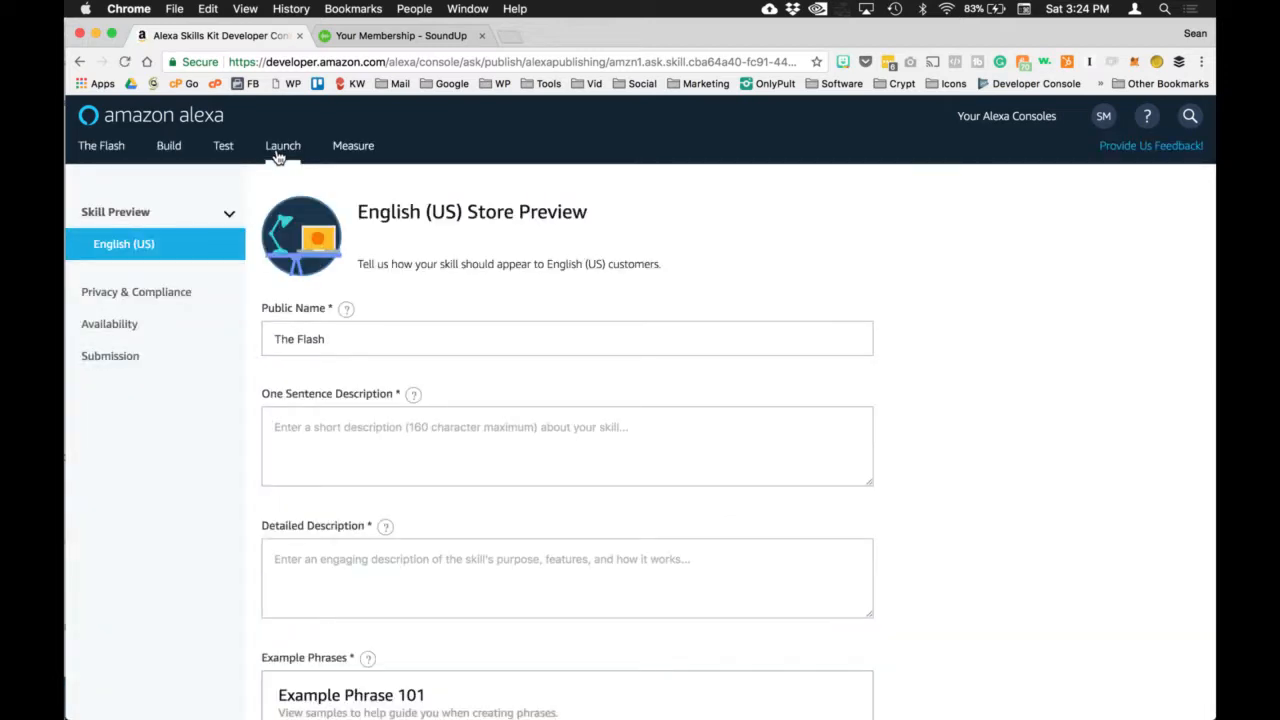
scroll(372, 335, "down", 2)
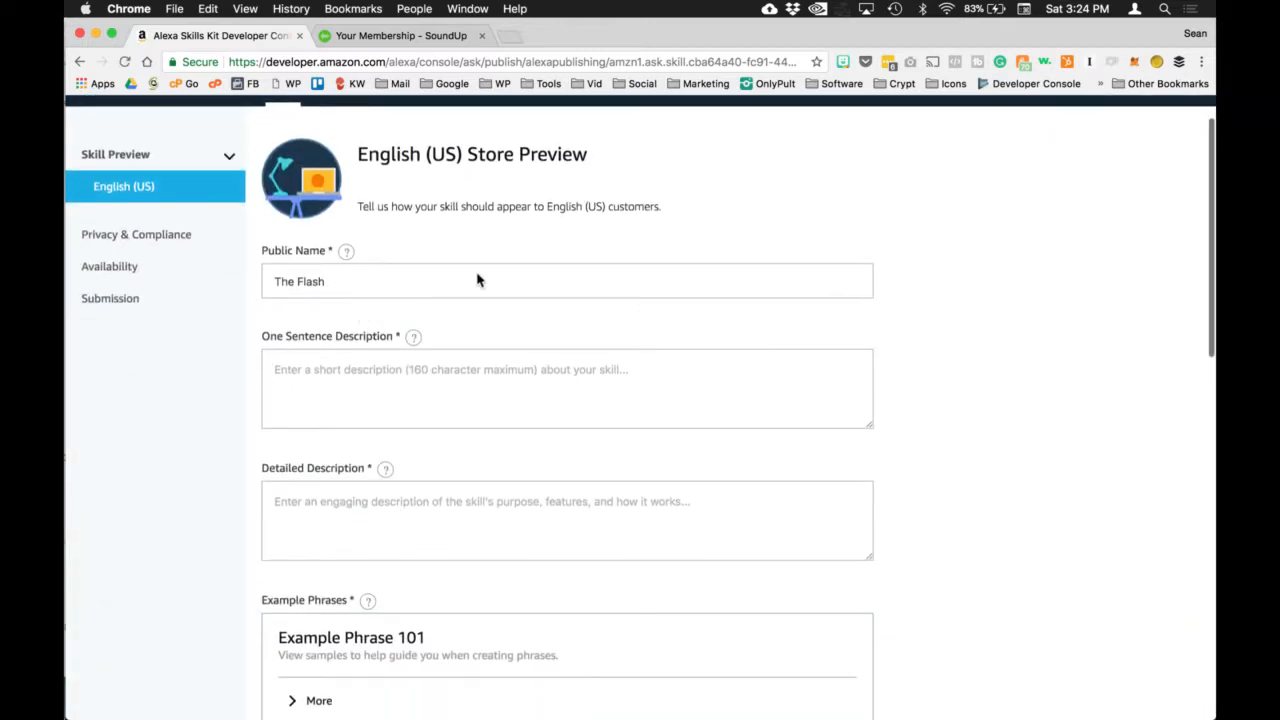
left_click(305, 390)
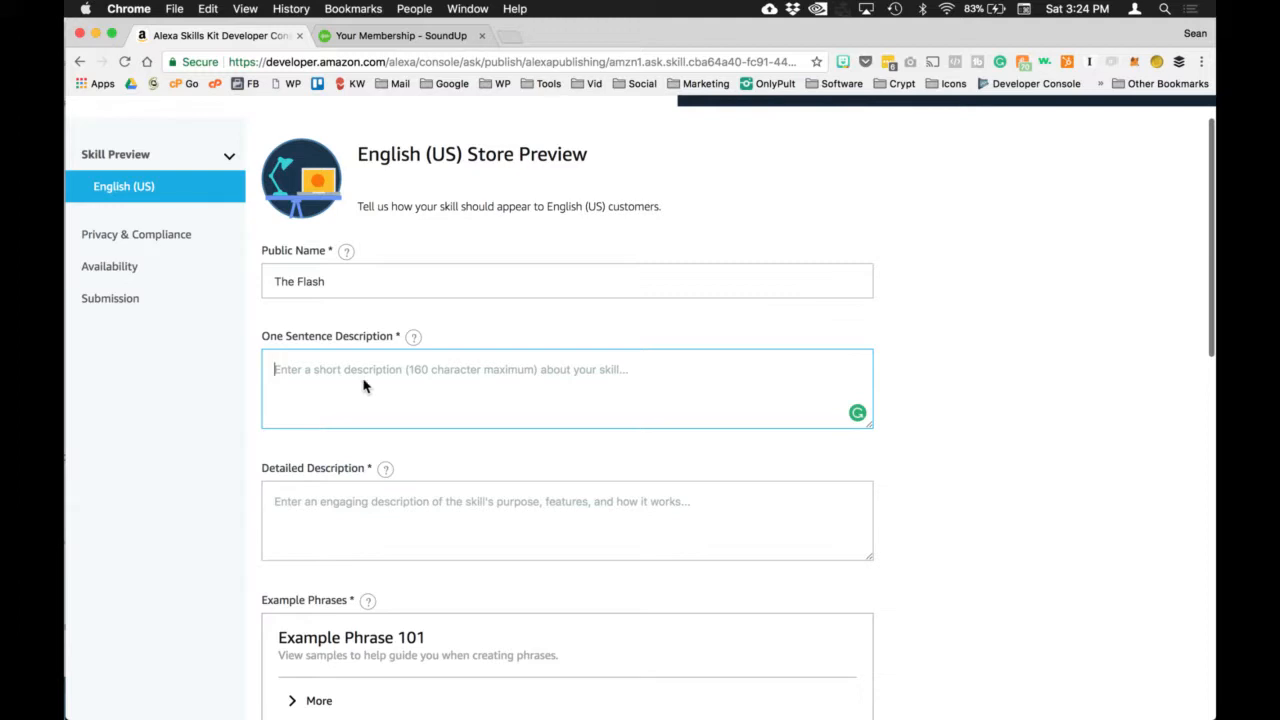
type("T")
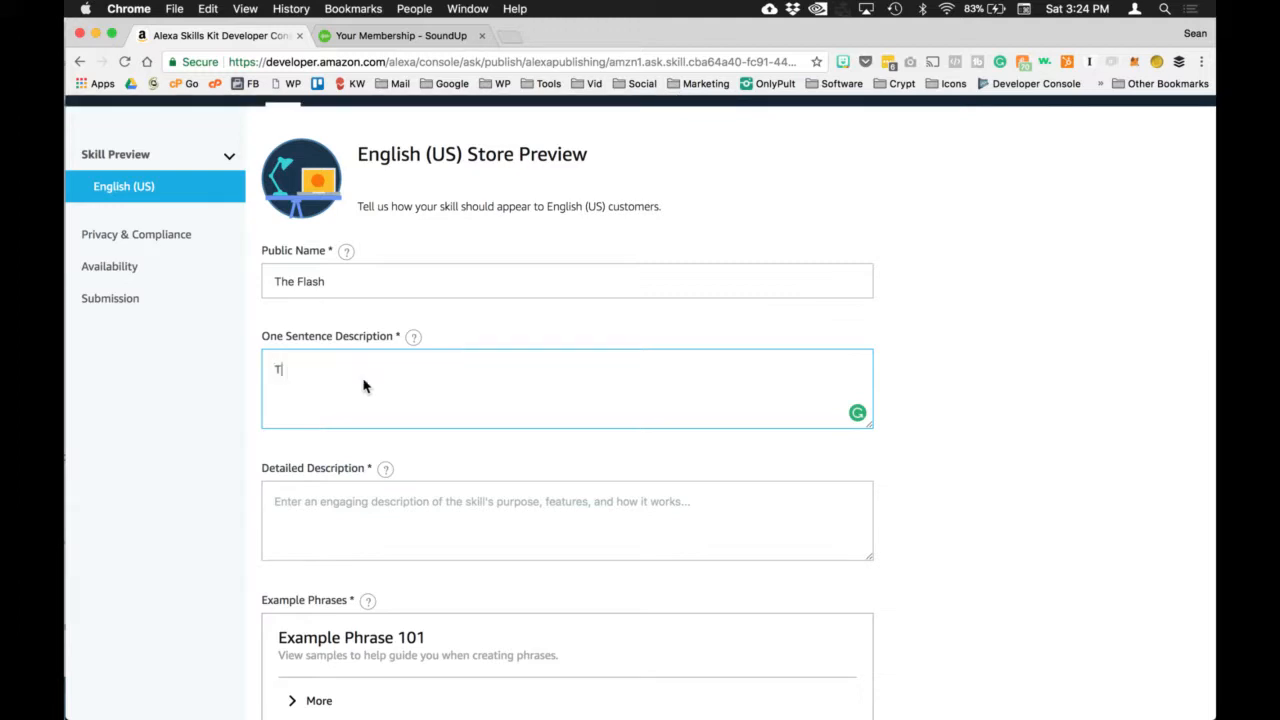
type("his is about the Flash")
Step: Enter the detailed description "The Flash runs fast and you should listen!!" in the store preview
scroll(364, 386, "down", 2)
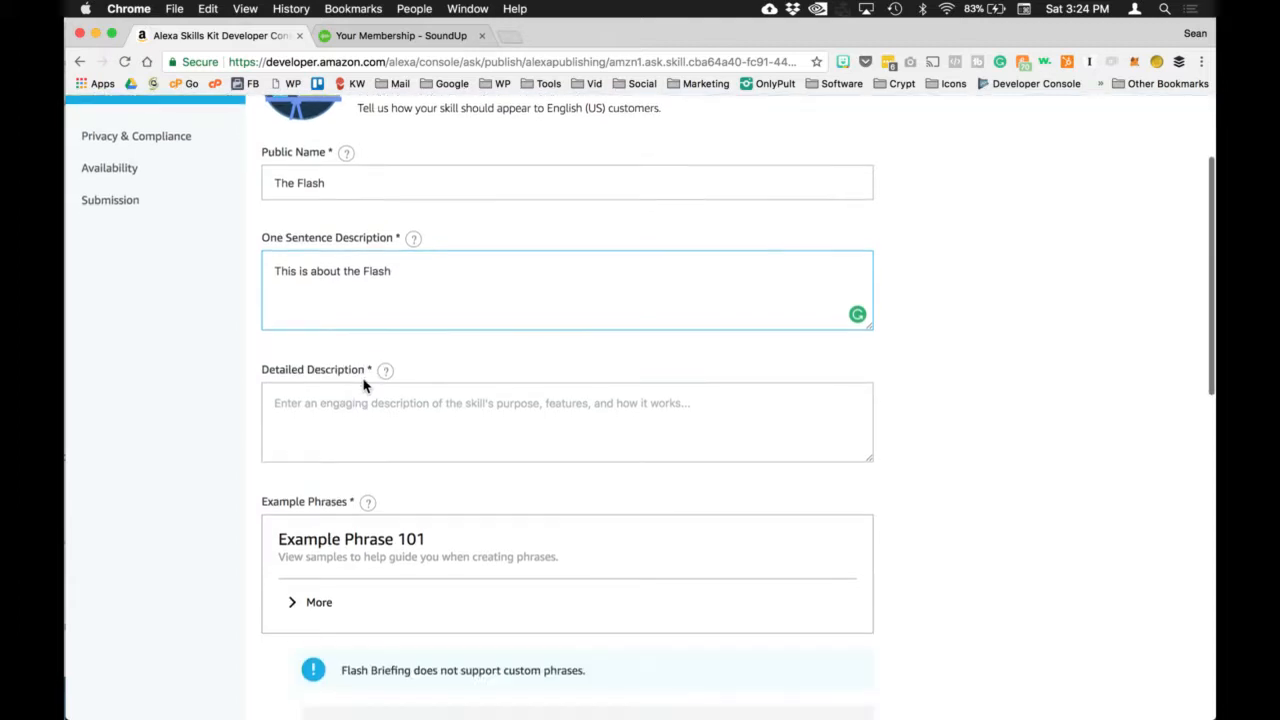
left_click(379, 422)
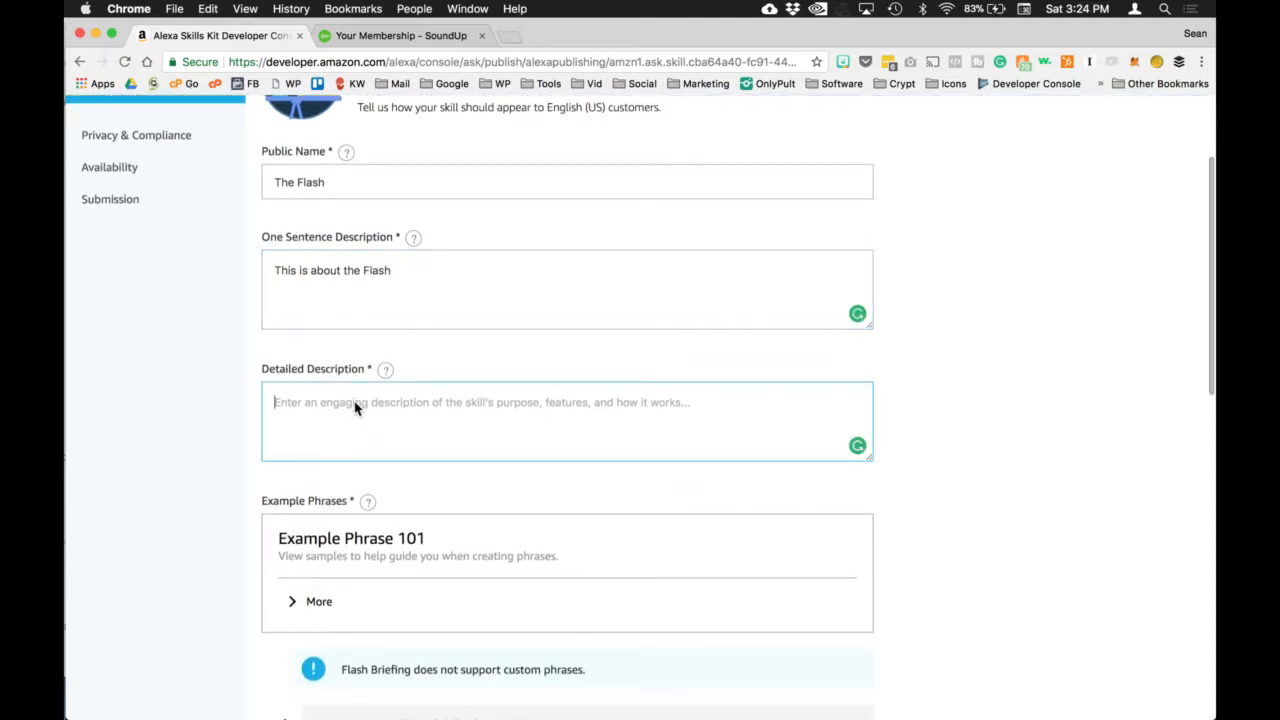
type("The Flash run")
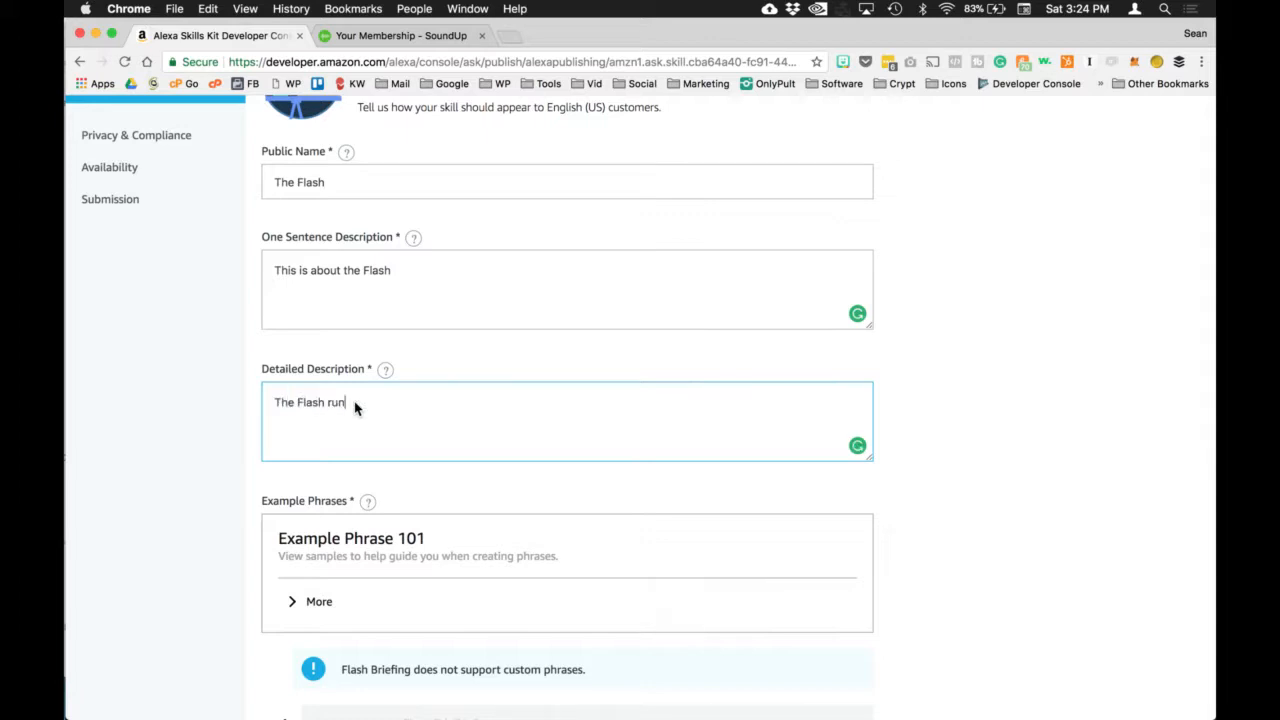
type("s fast and you should listen!!")
Step: Upload cgd108.png from the Flash folder as the small skill icon
scroll(355, 407, "down", 3)
scroll(352, 522, "down", 3)
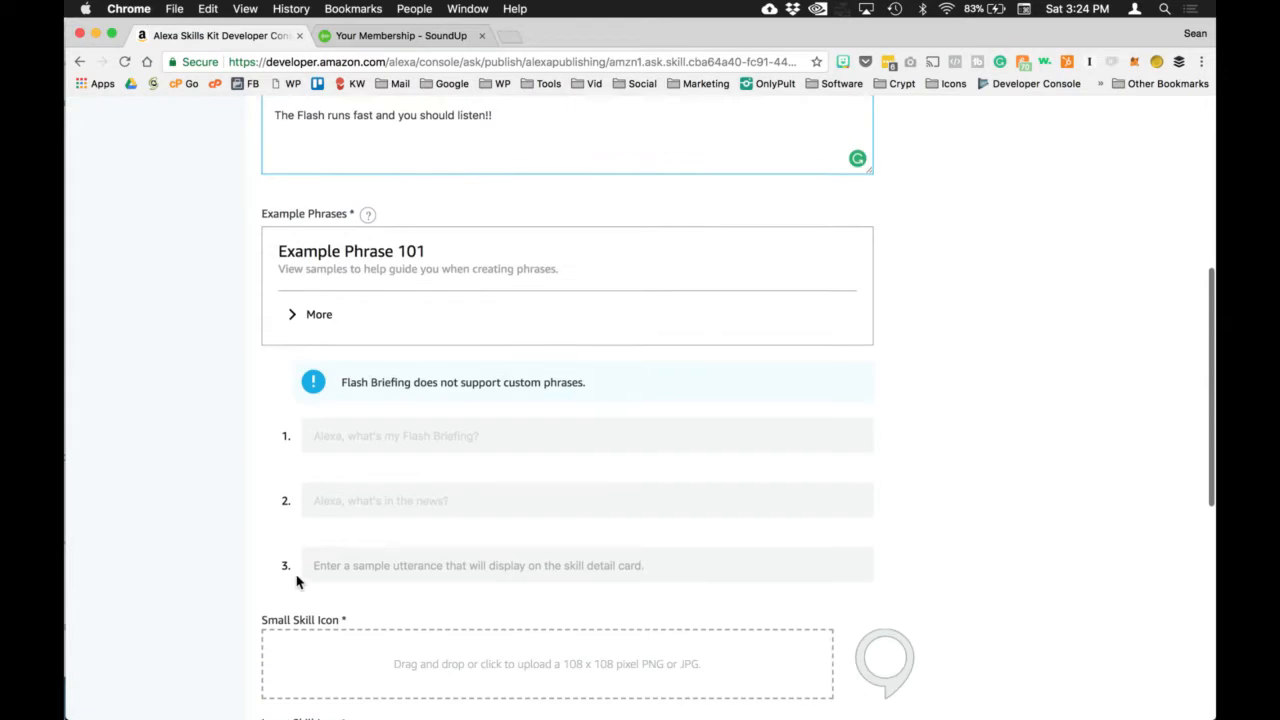
scroll(296, 581, "down", 8)
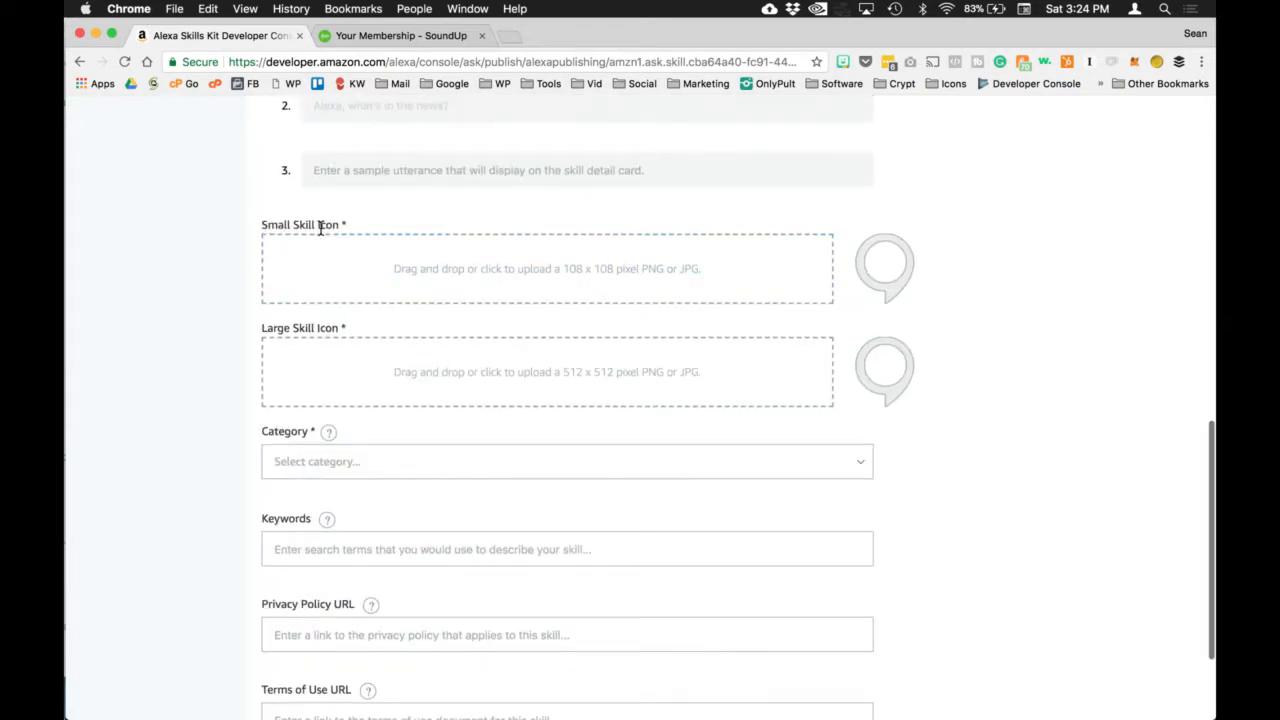
left_click(528, 277)
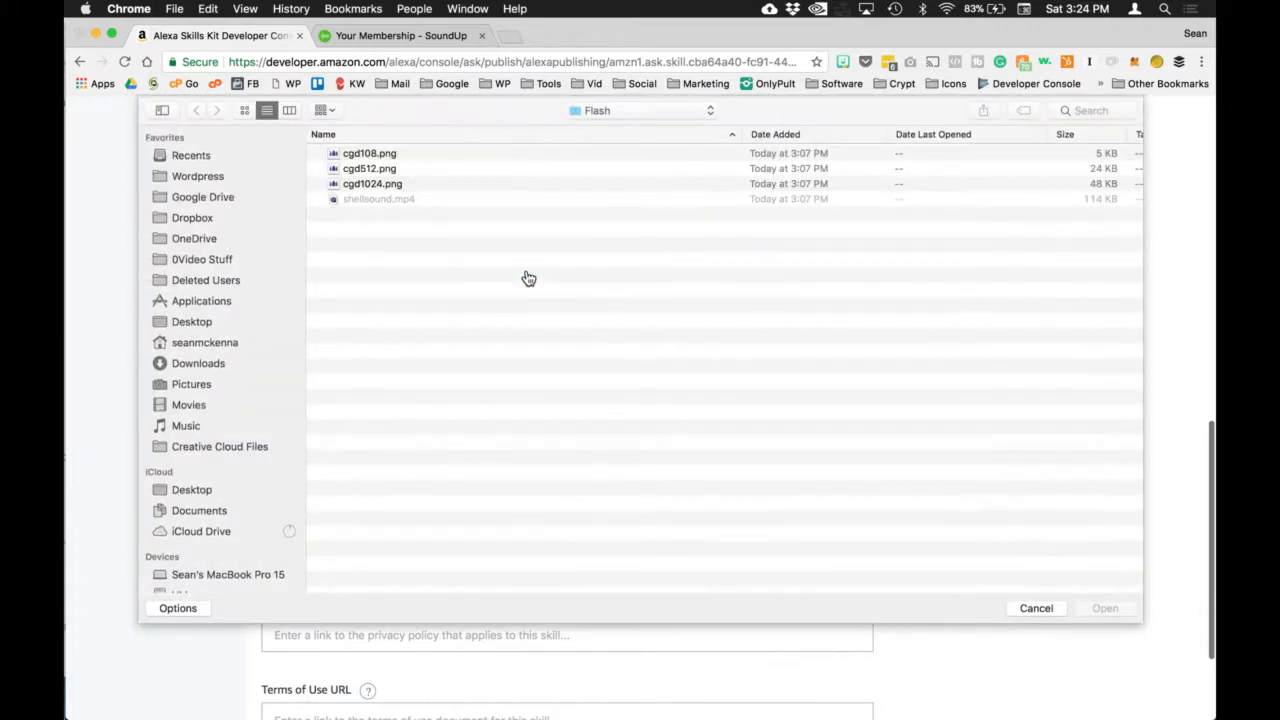
left_click(362, 154)
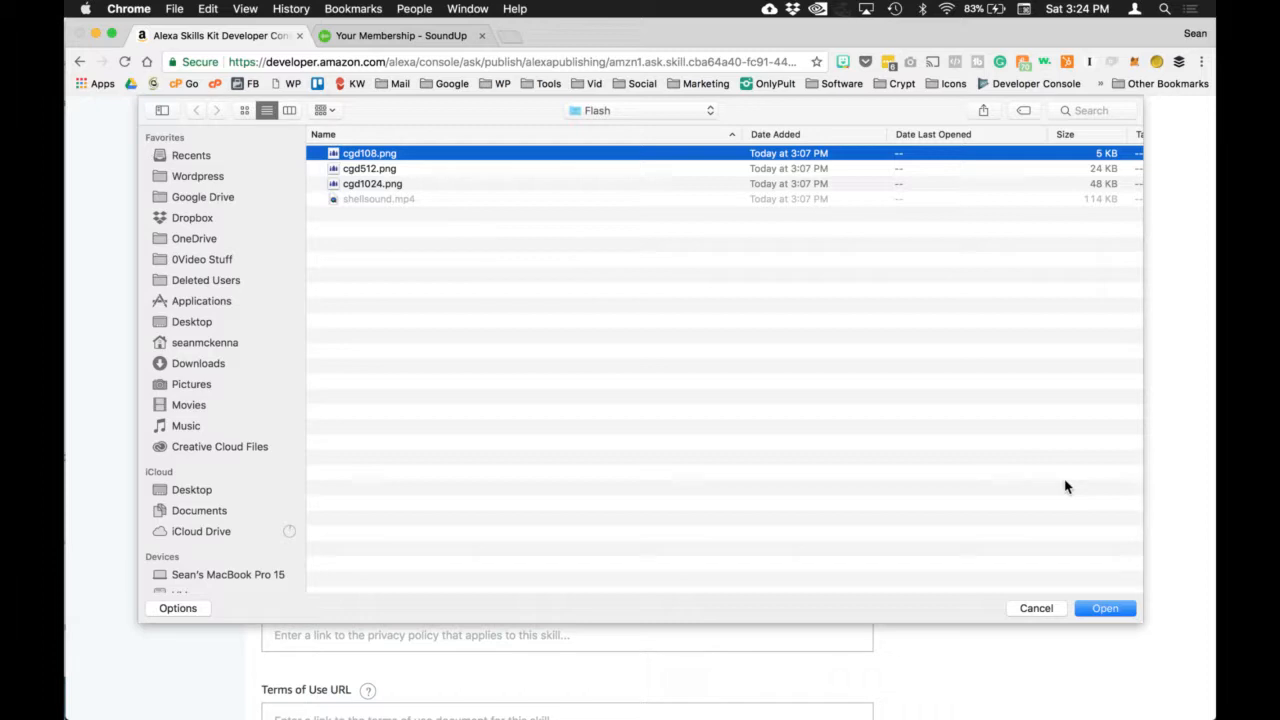
left_click(1103, 610)
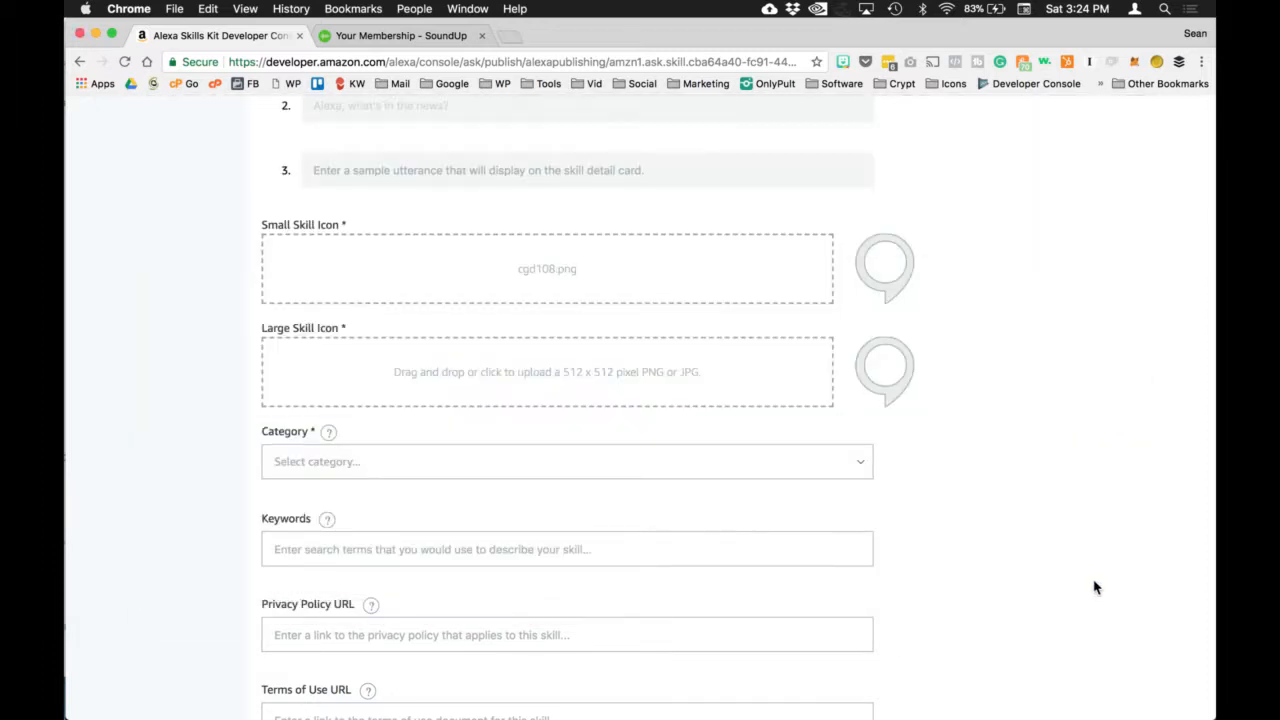
Step: Upload cgd512.png from the Flash folder as the large skill icon
left_click(502, 392)
left_click(372, 185)
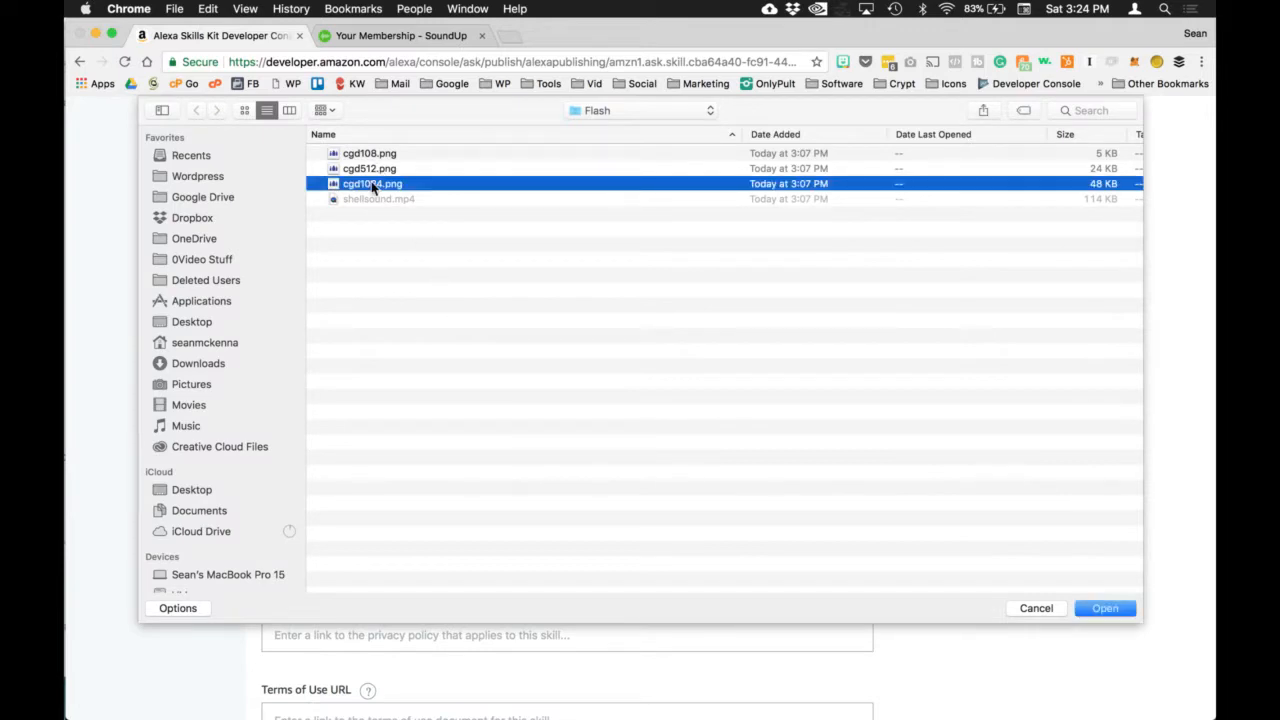
left_click(362, 169)
left_click(1118, 610)
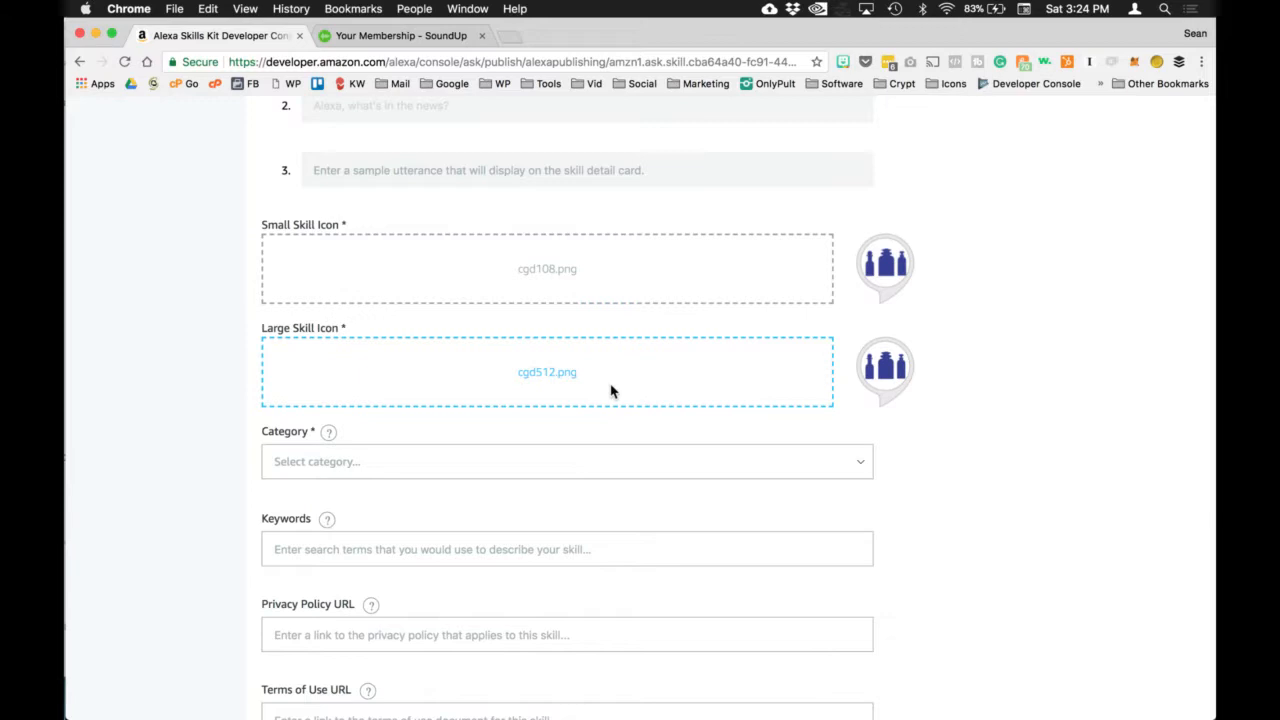
Step: Set the skill's category to Home Services
scroll(612, 392, "down", 3)
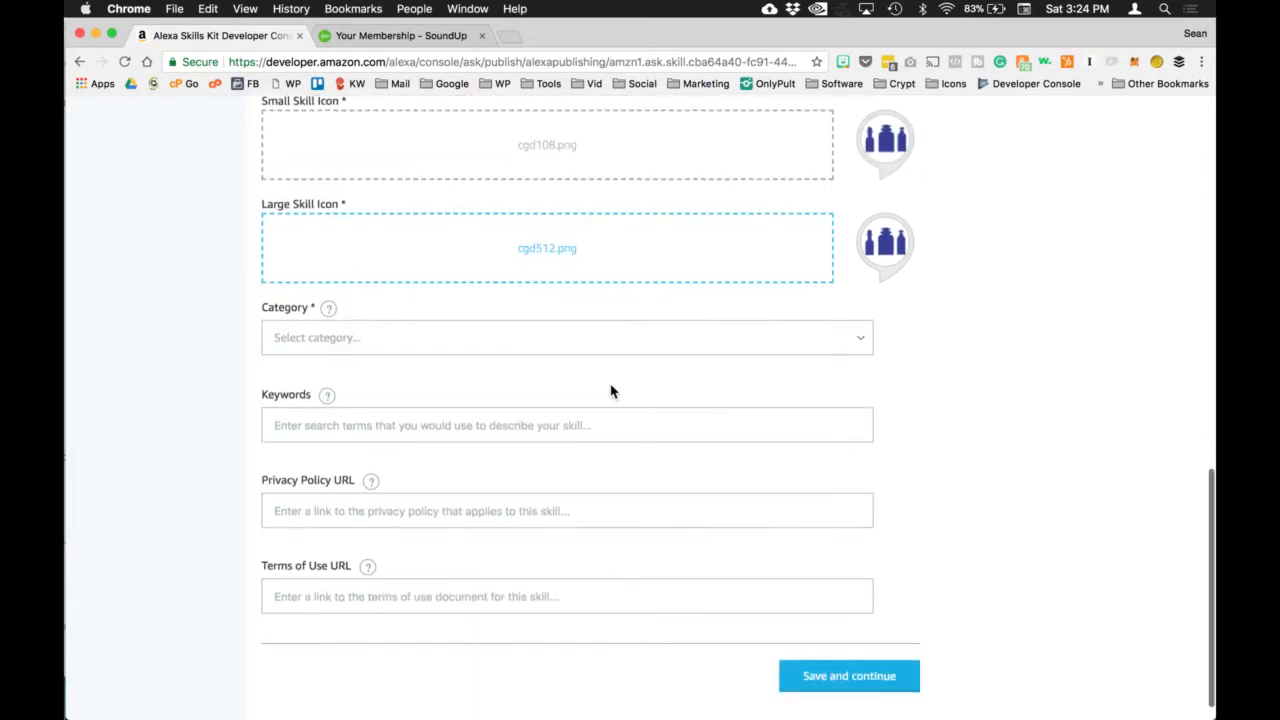
left_click(331, 350)
scroll(433, 432, "down", 5)
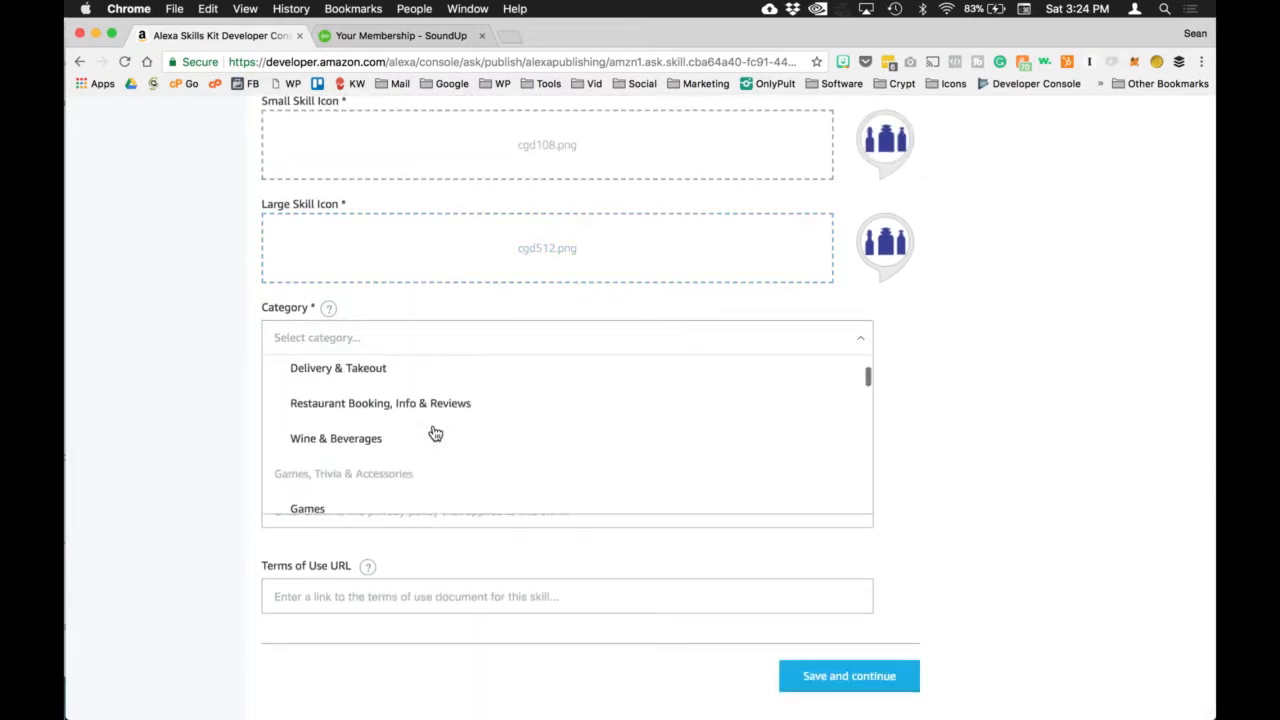
scroll(435, 432, "down", 4)
scroll(435, 432, "down", 5)
scroll(435, 432, "down", 1)
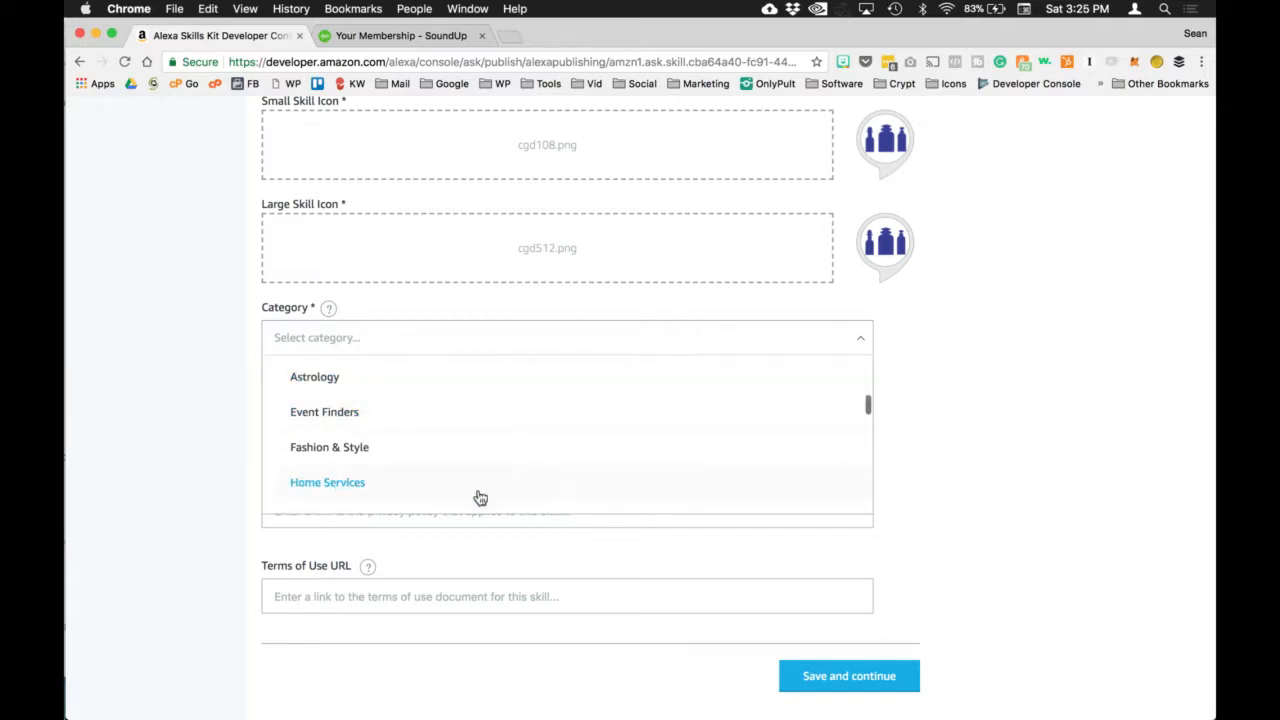
left_click(391, 486)
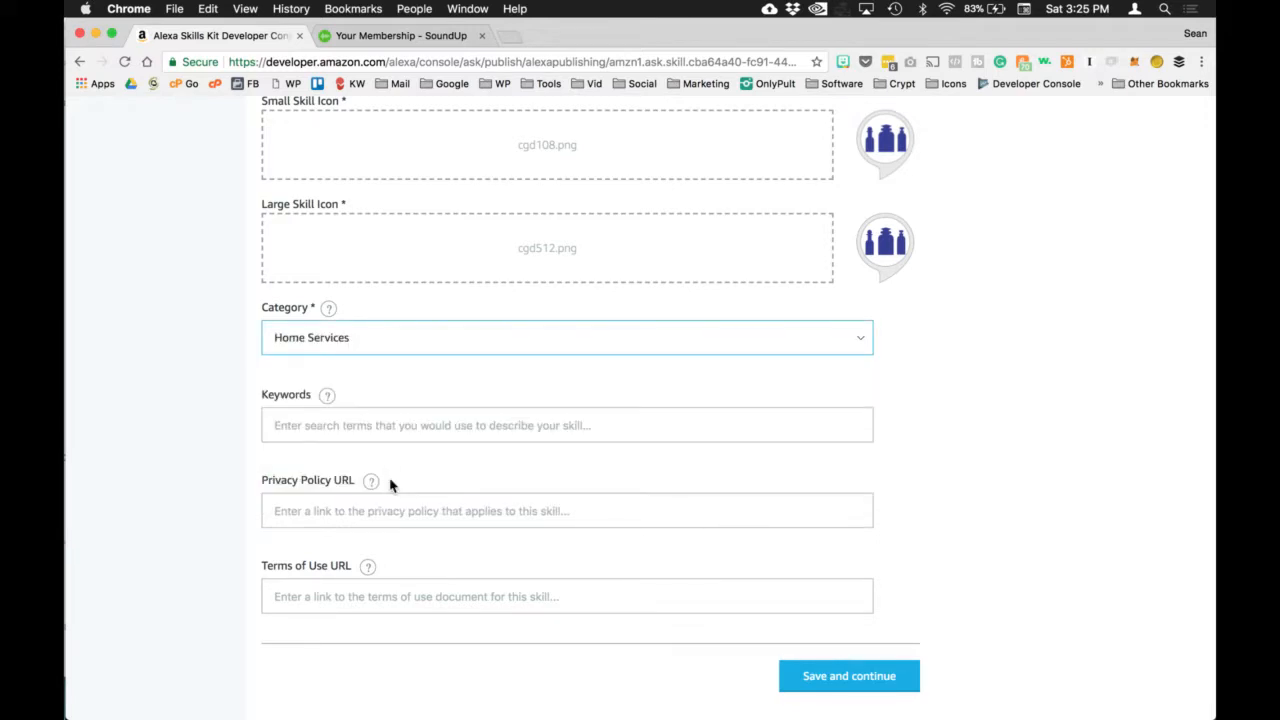
Step: Enter the keywords "flash, super hero, apples" and save the store preview to continue to Privacy & Compliance
left_click(323, 433)
type("flas")
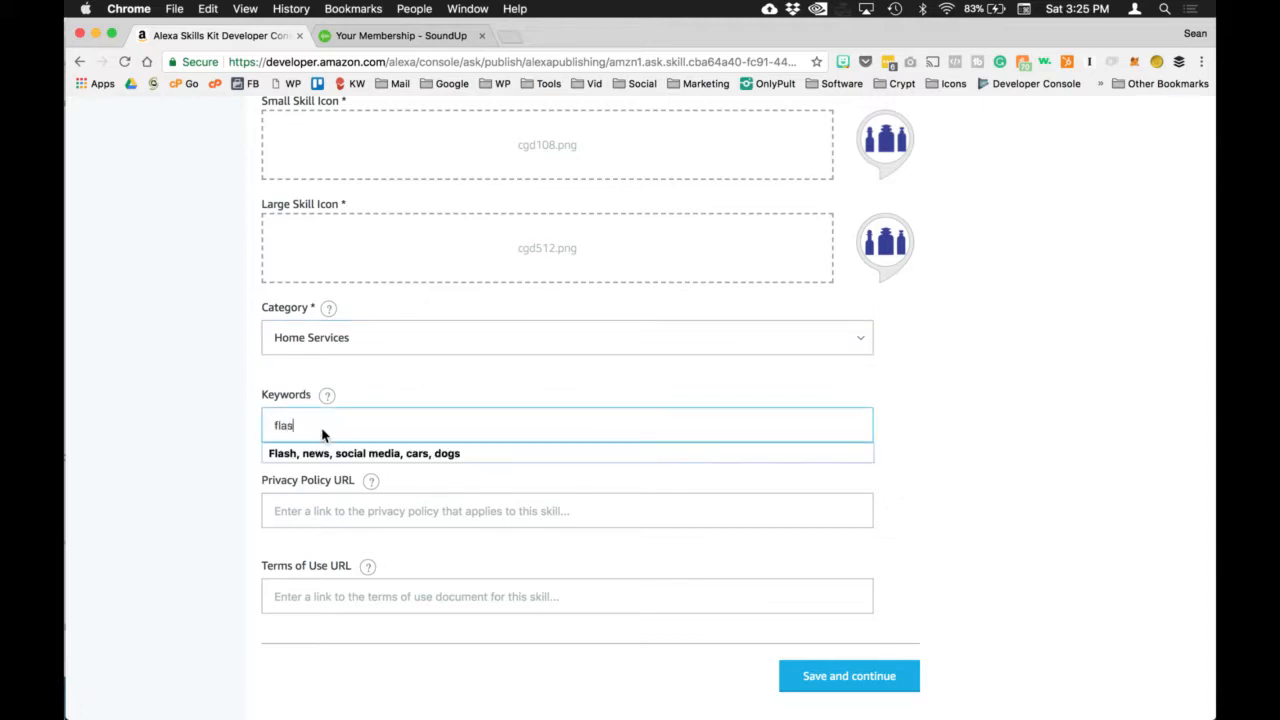
type("h, super hero")
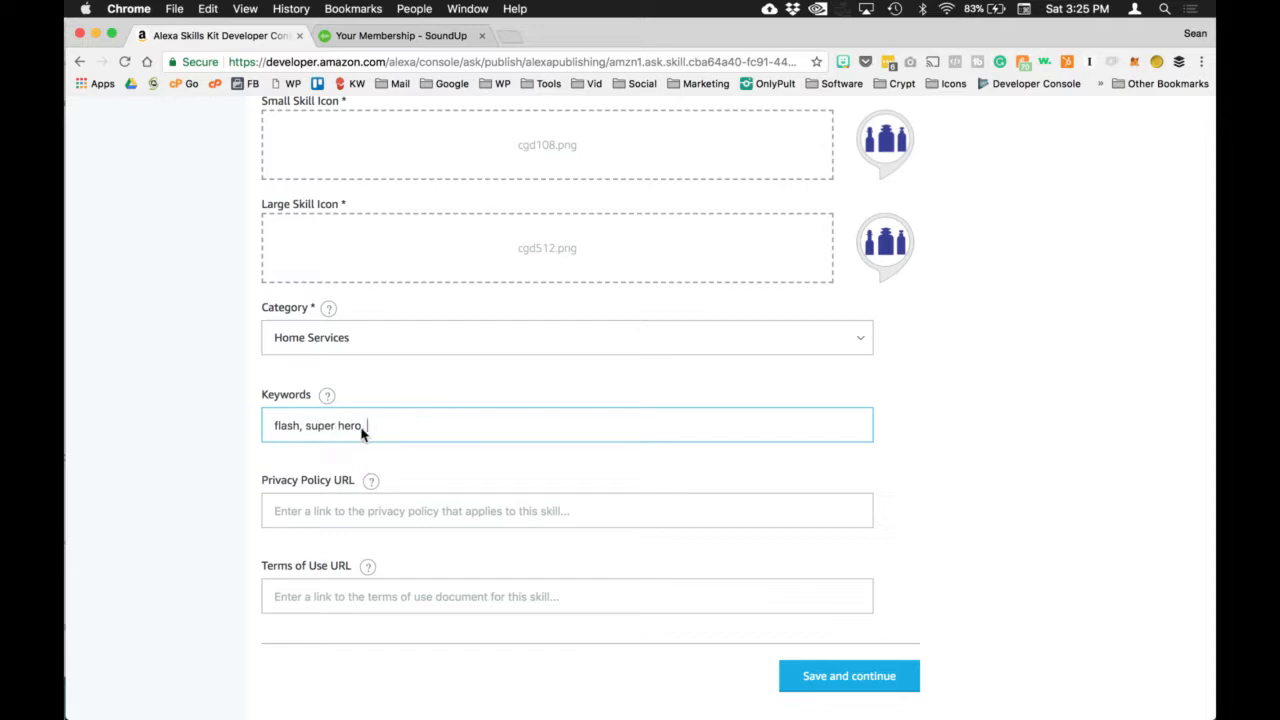
type(", apples")
scroll(308, 508, "down", 1)
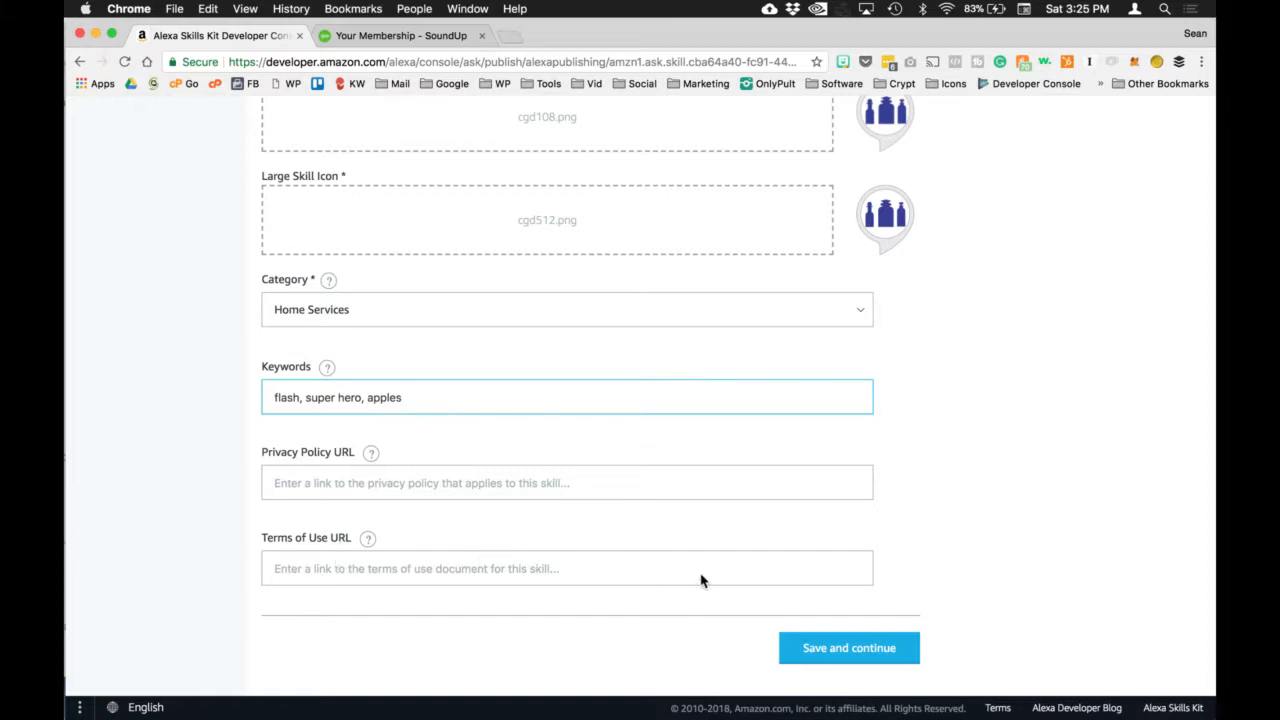
left_click(824, 660)
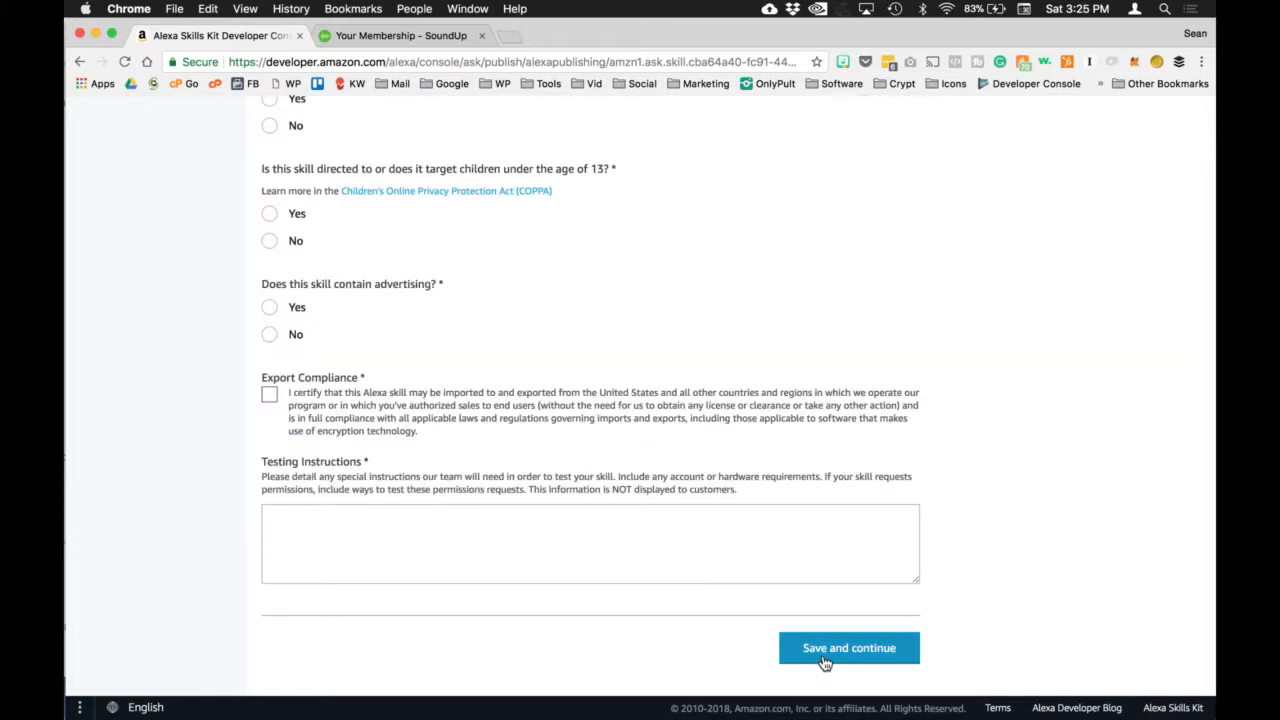
Step: Answer No to the compliance questions on purchases, collecting personal information and targeting children under 13
scroll(683, 434, "up", 5)
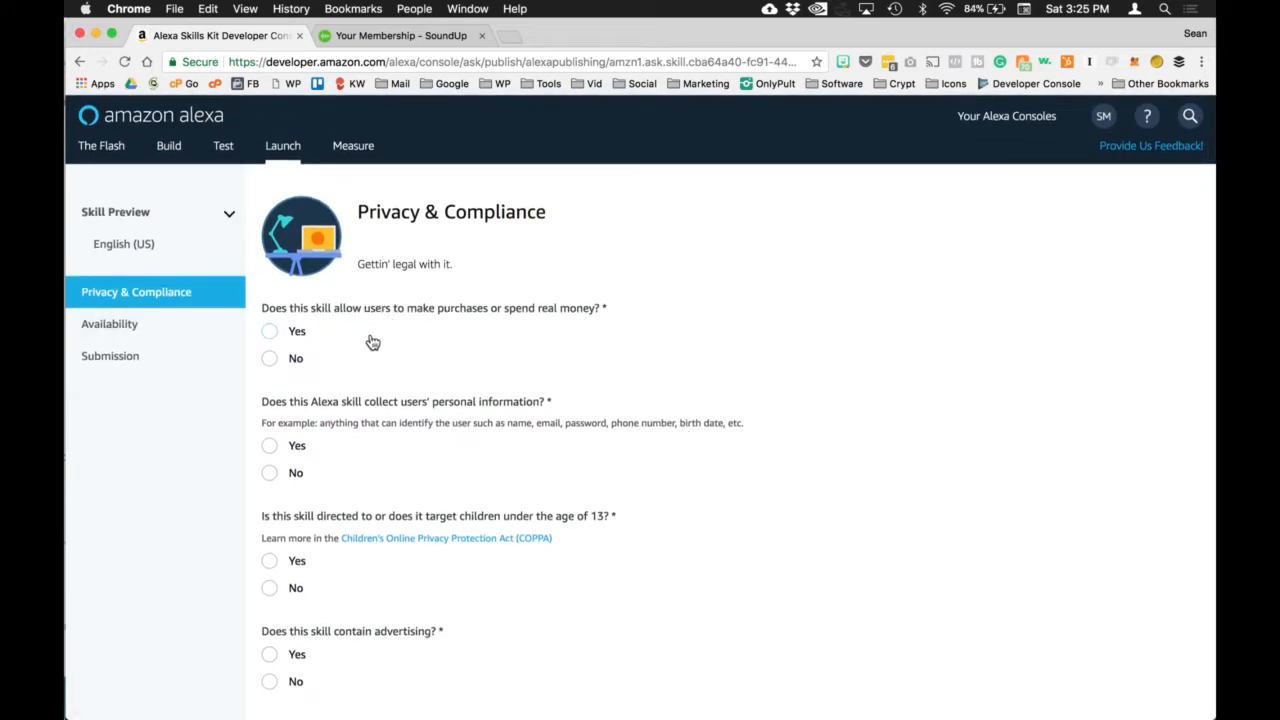
left_click(270, 358)
scroll(272, 368, "down", 2)
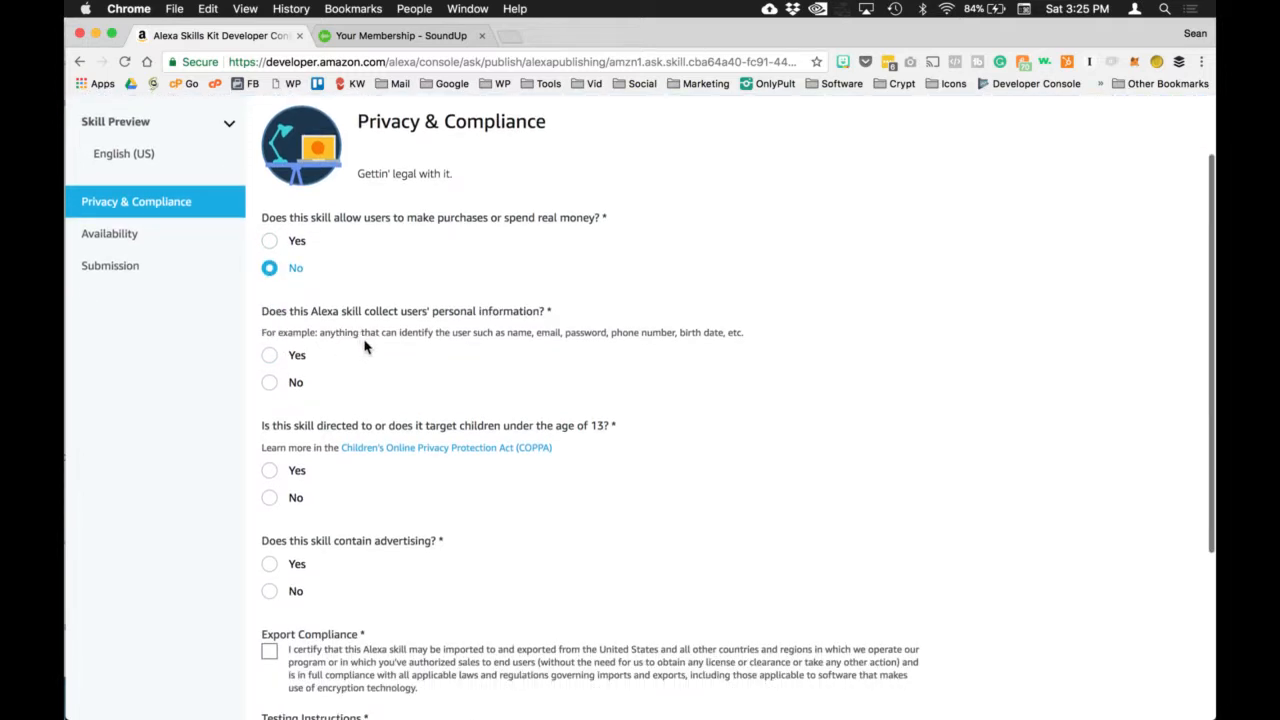
left_click(278, 383)
scroll(290, 485, "down", 2)
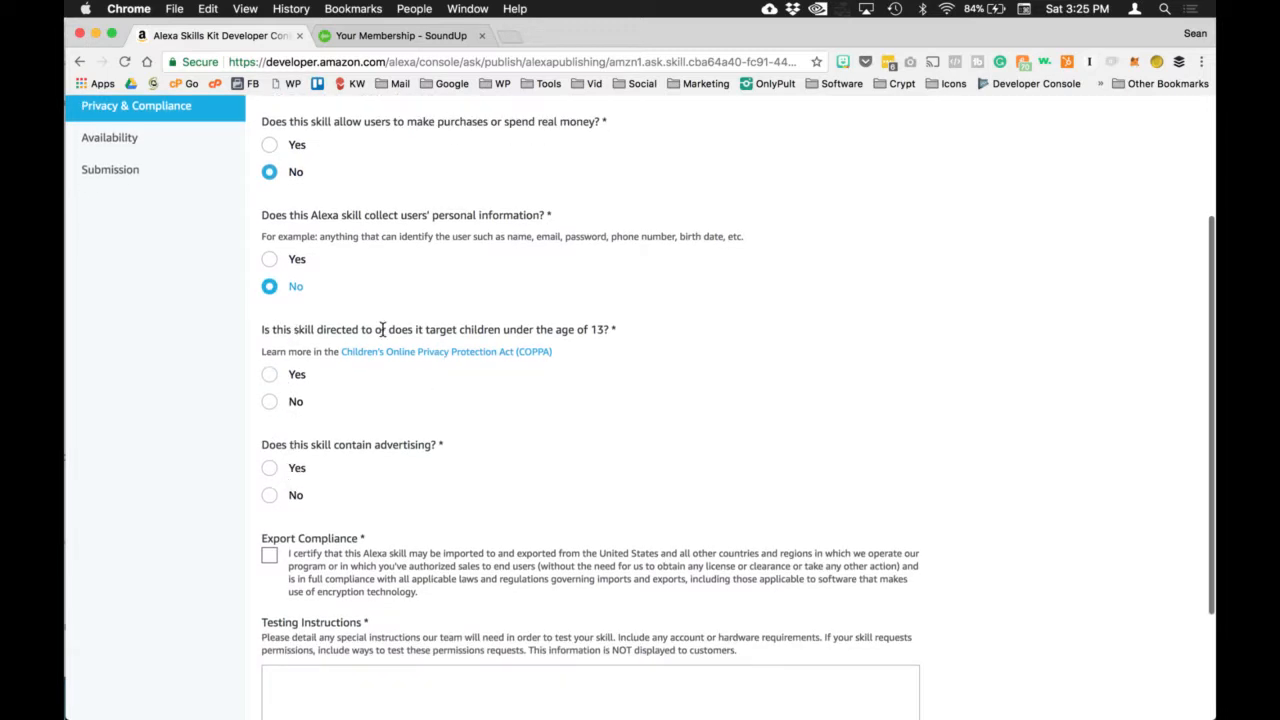
left_click(271, 402)
scroll(278, 404, "down", 2)
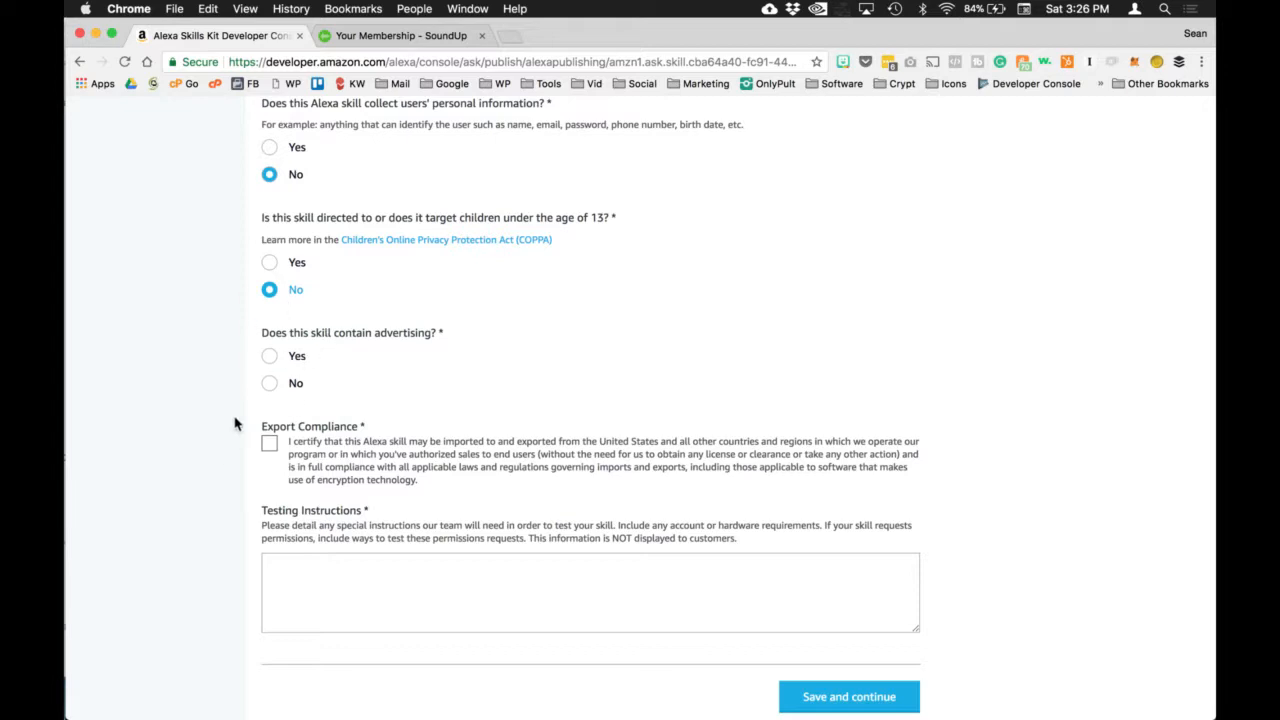
Step: Declare that the skill contains no advertising and certify its export compliance
left_click_drag(271, 368, 243, 369)
left_click(228, 385)
left_click(270, 385)
left_click(270, 443)
scroll(300, 457, "down", 1)
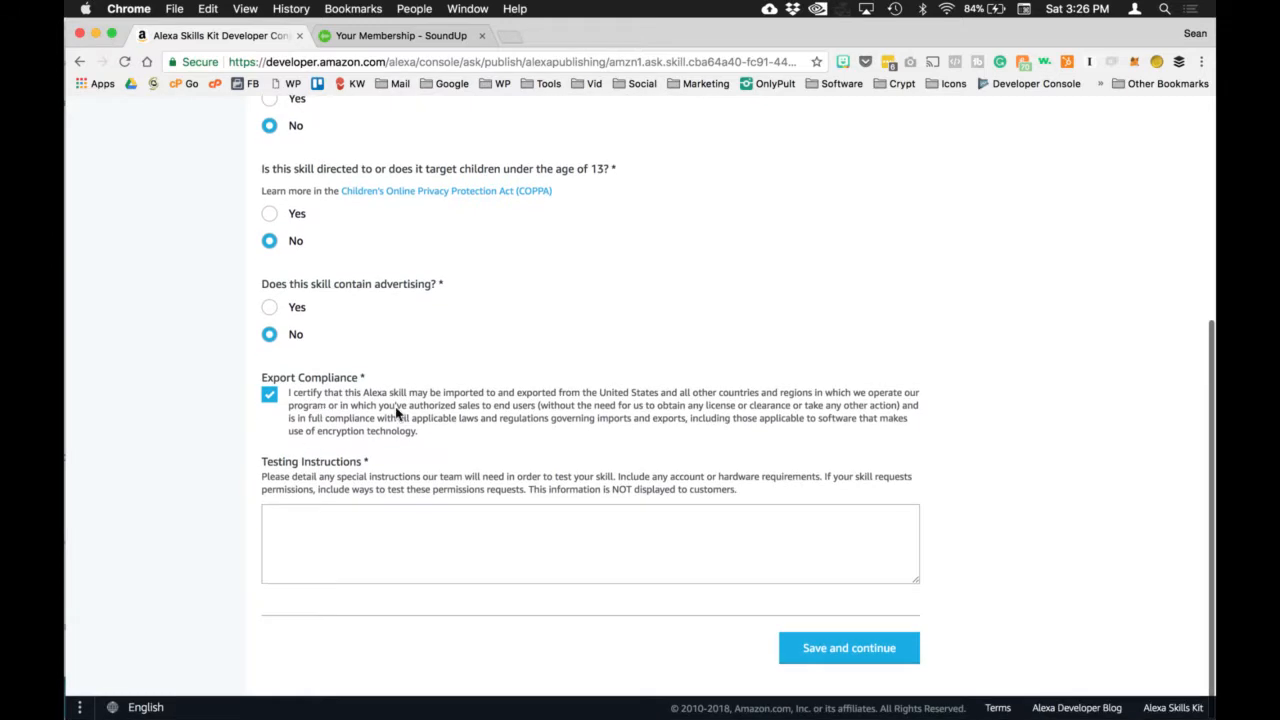
Step: Enter testing instructions stating that this "is a flash briefing about the Flash." and save the Privacy & Compliance page
left_click(361, 530)
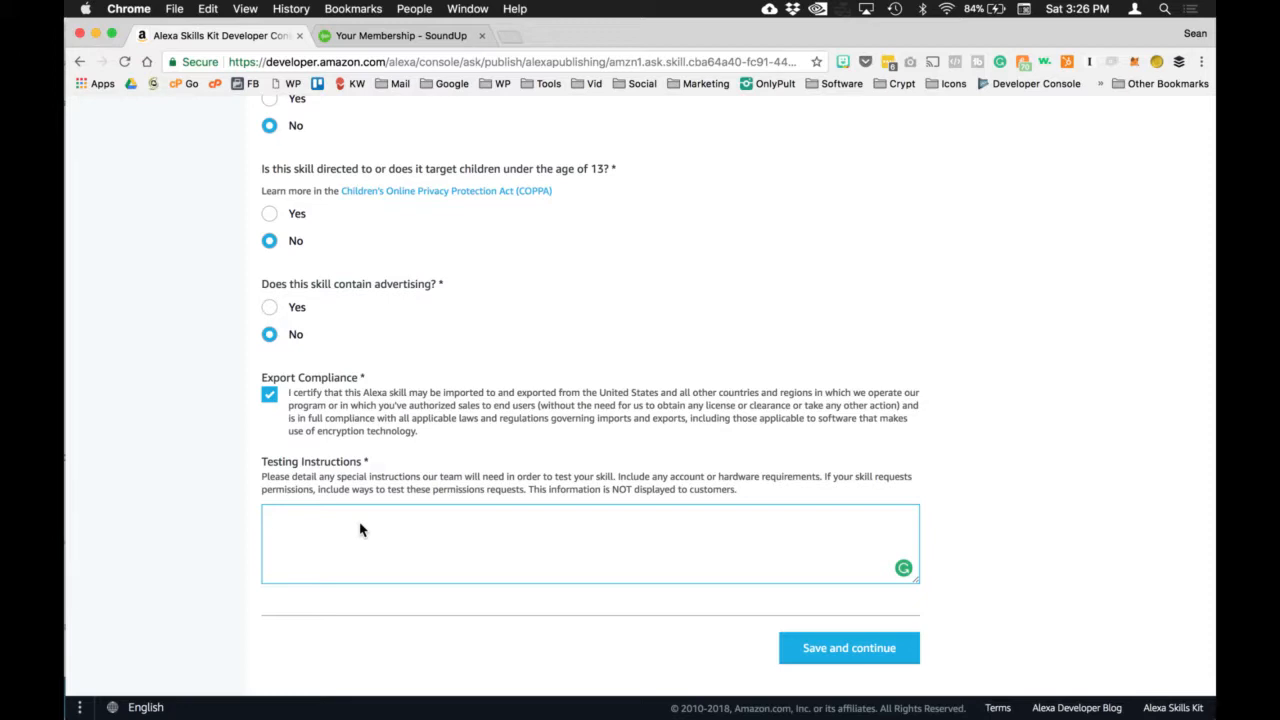
type("is a flash briefing about the Flash.")
left_click(825, 647)
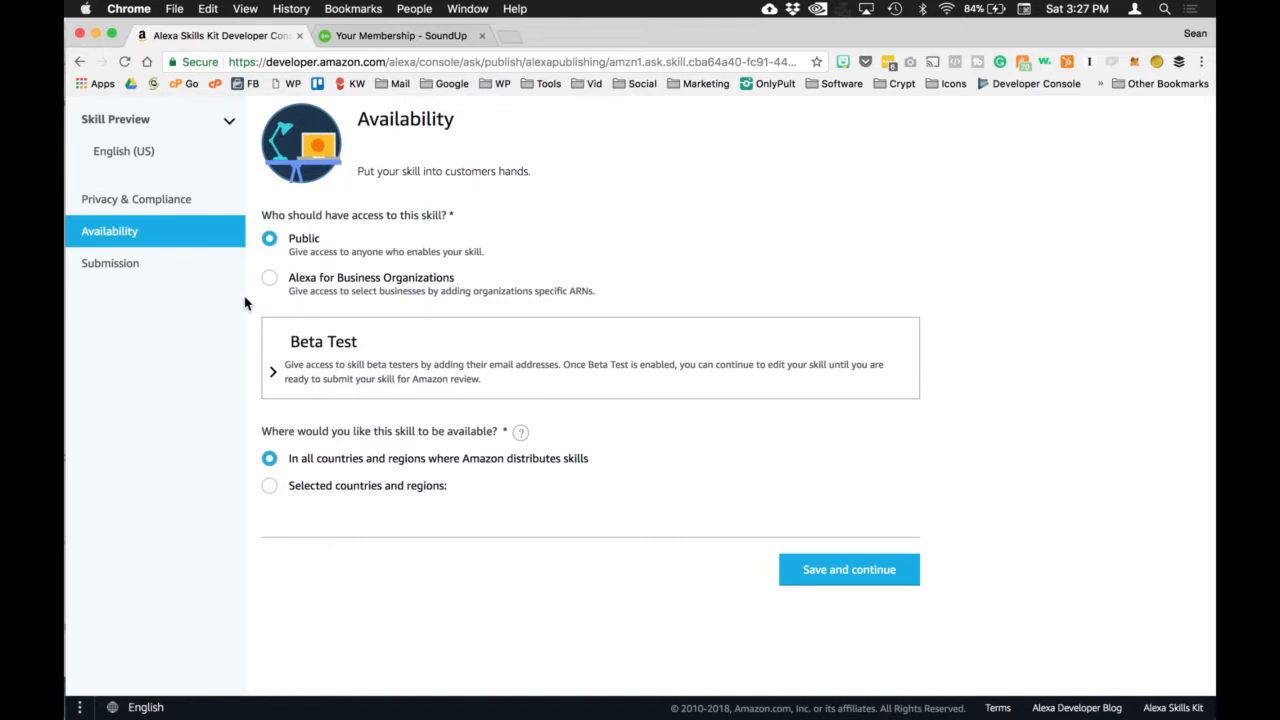
Step: Save the availability as public in all countries and regions, and submit the skill for review
scroll(530, 508, "down", 1)
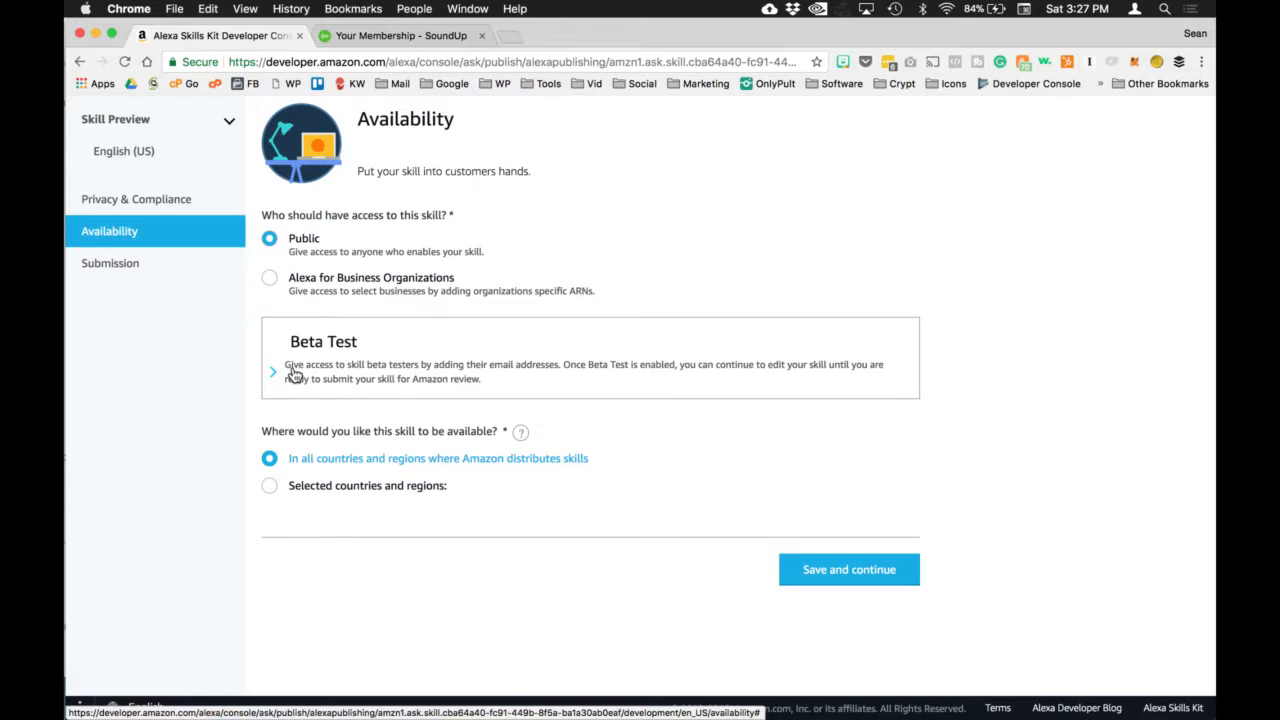
left_click(817, 569)
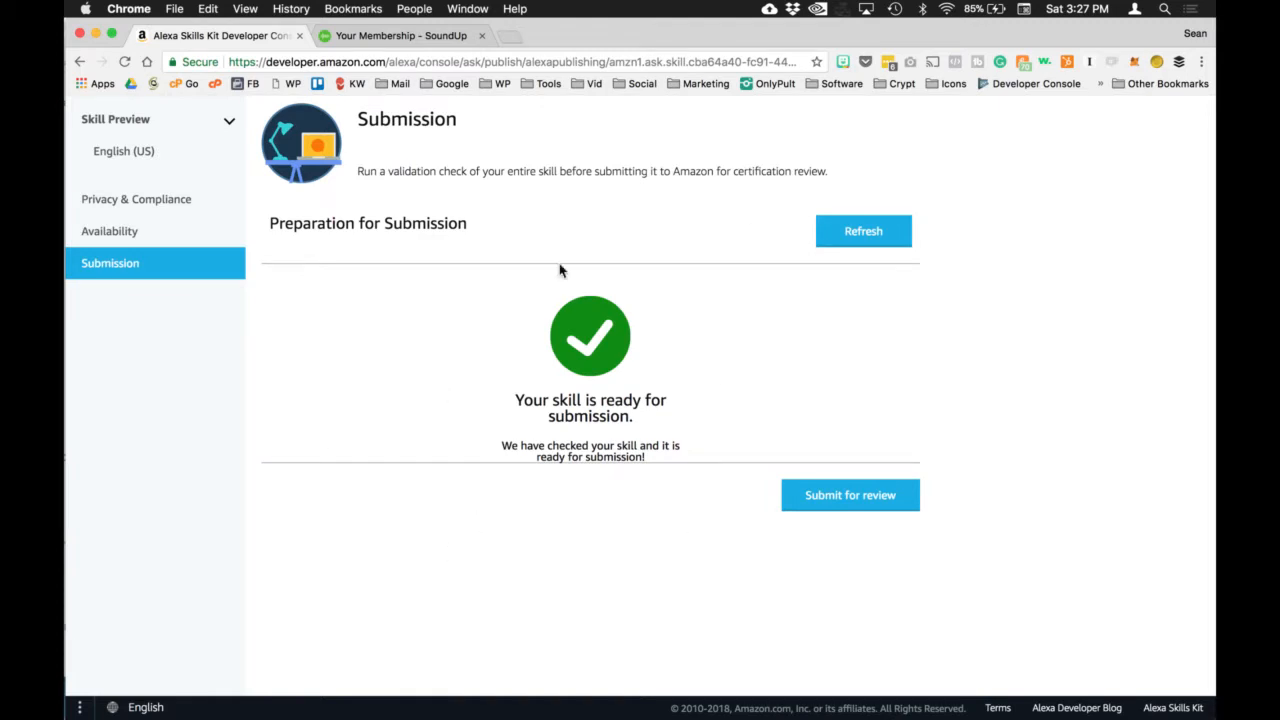
left_click(832, 510)
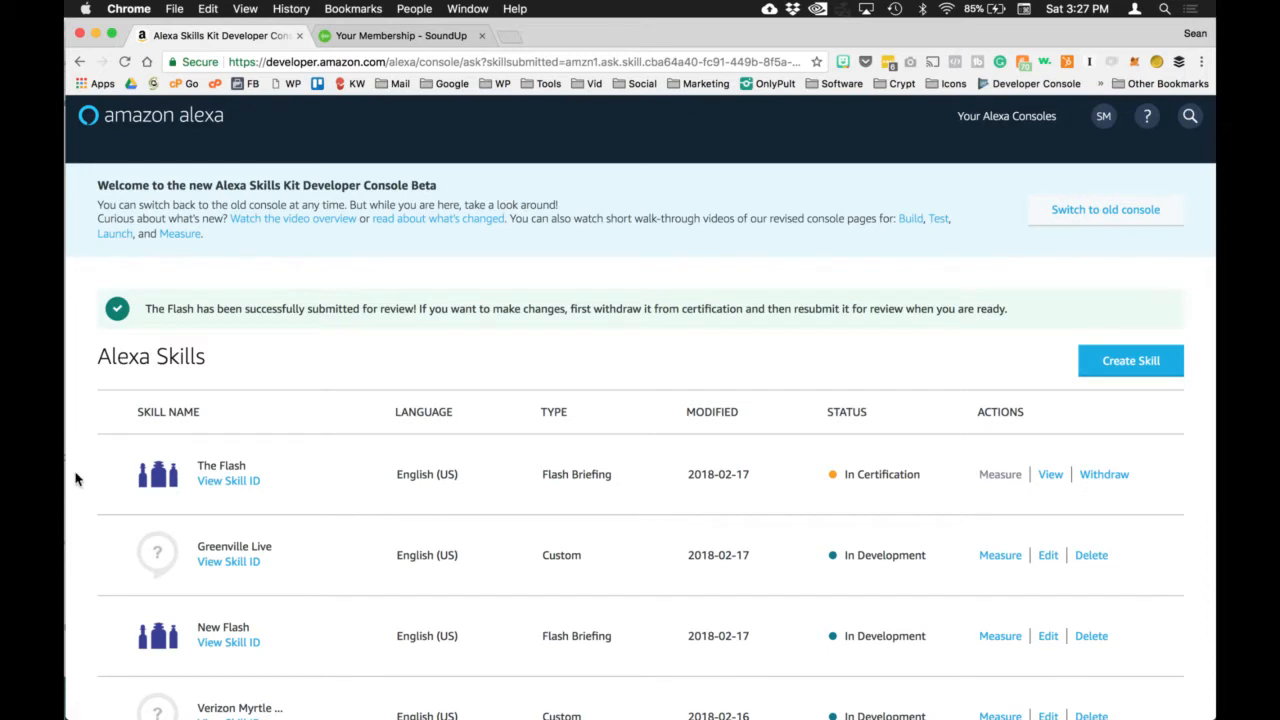
left_click(173, 471)
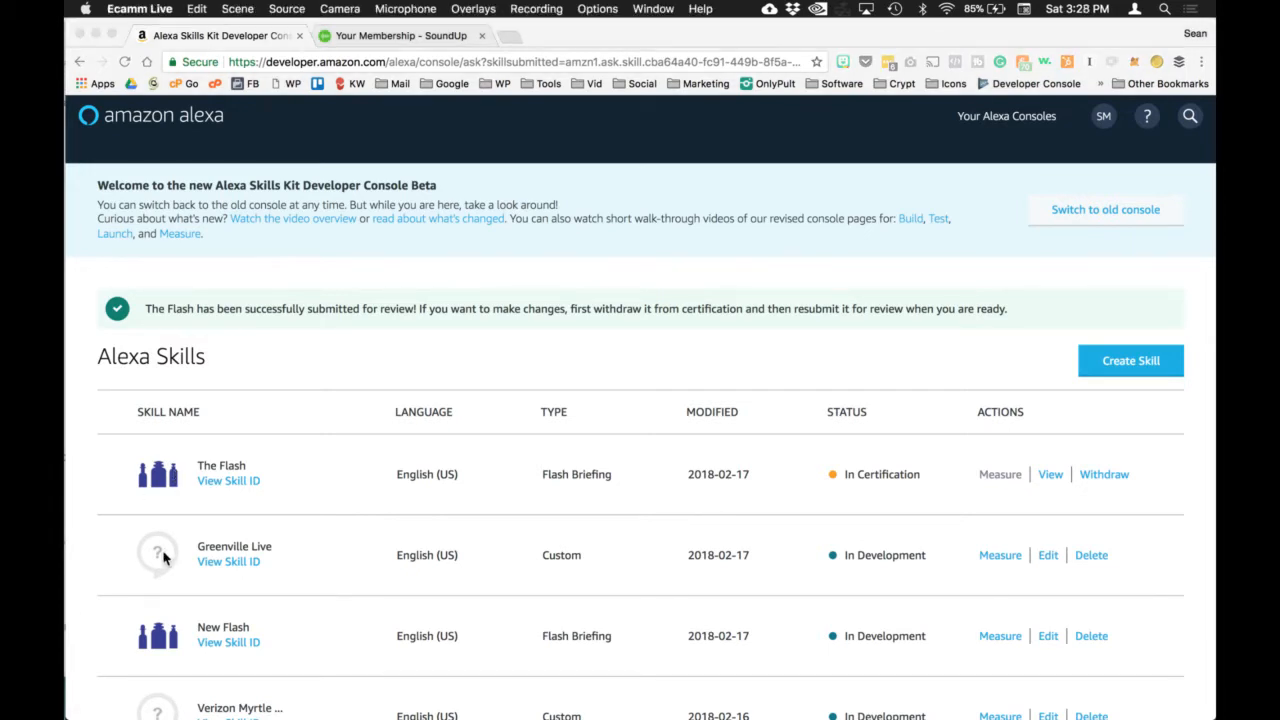
left_click(270, 465)
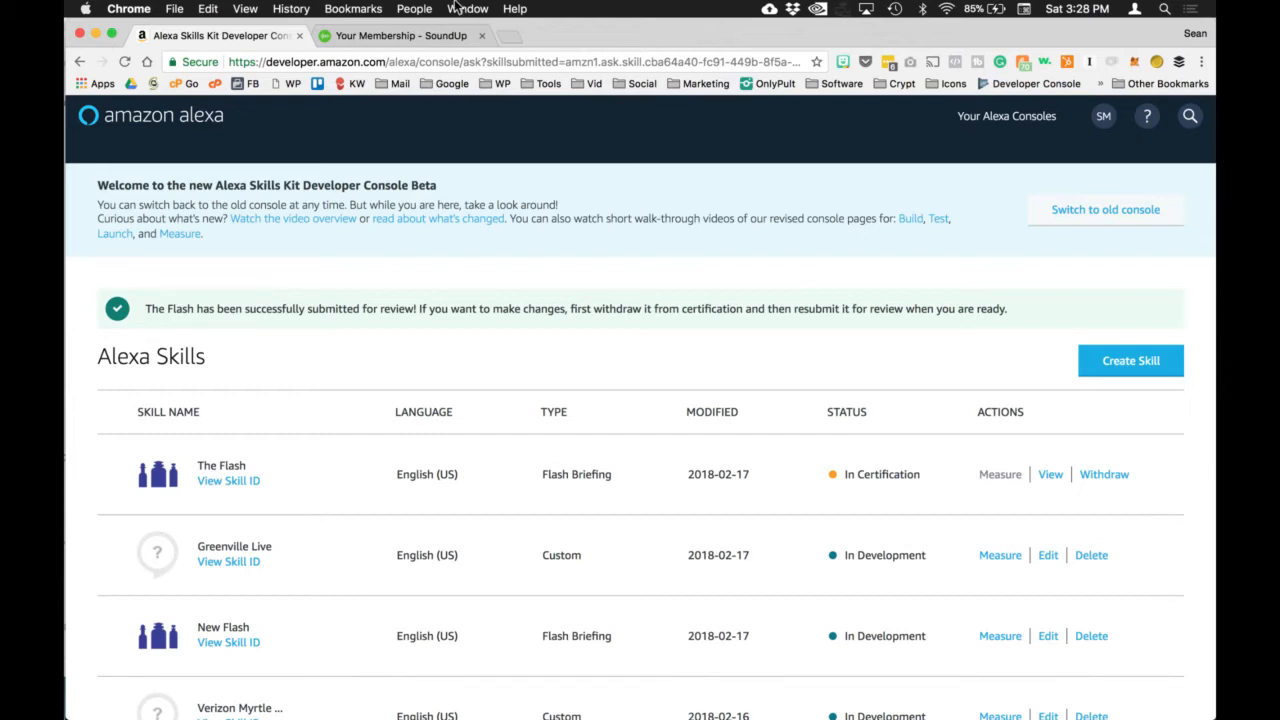
Step: Switch to the SoundUp membership site and open the form for adding a new sound, ready for its title
left_click(430, 35)
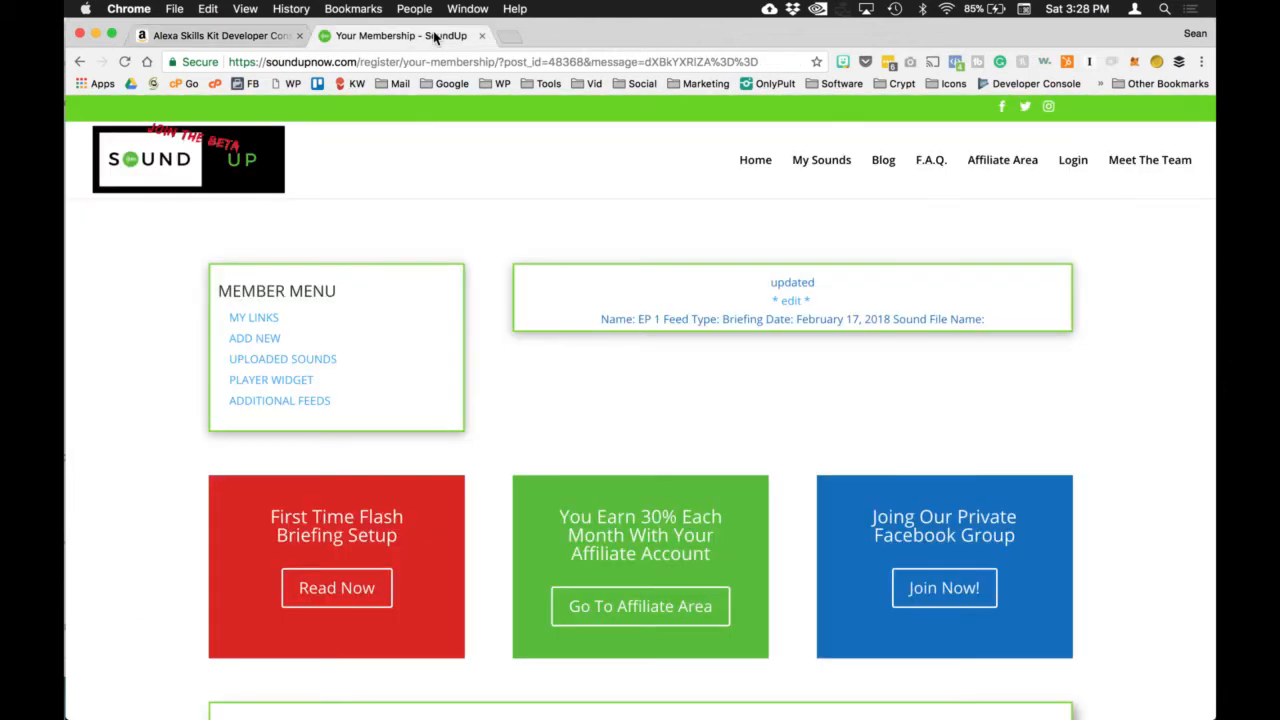
left_click(267, 342)
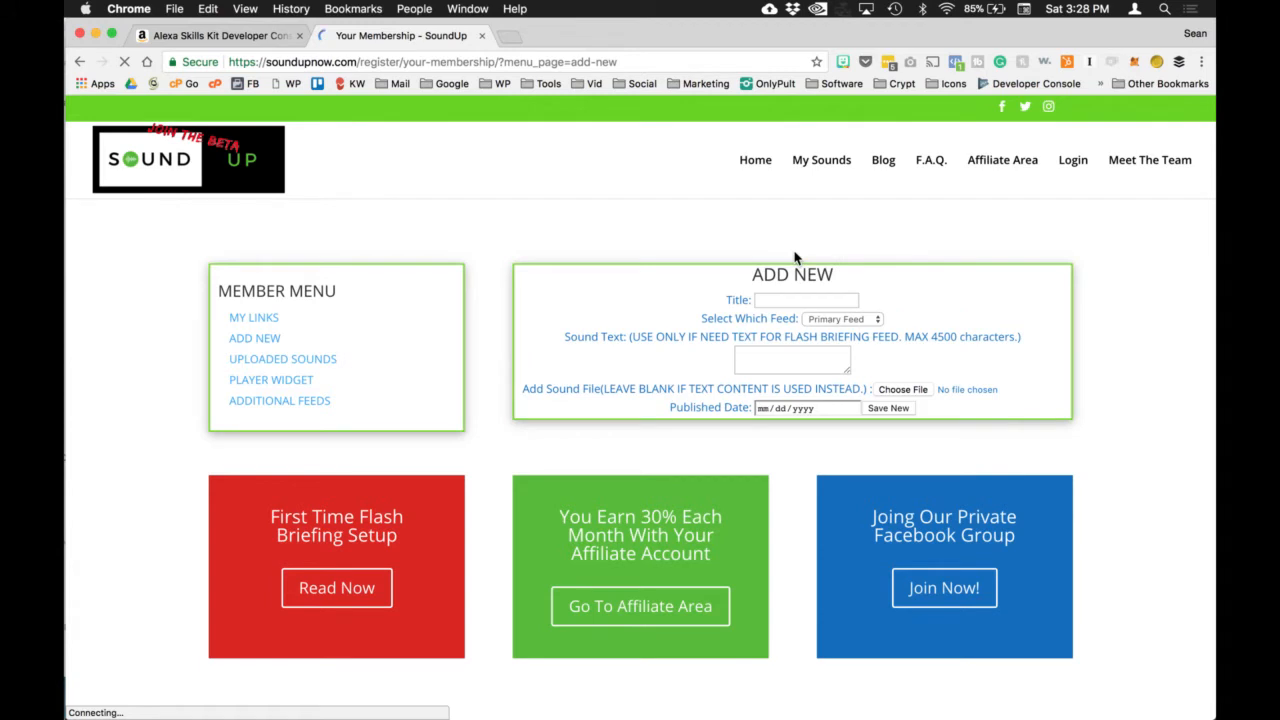
left_click(778, 302)
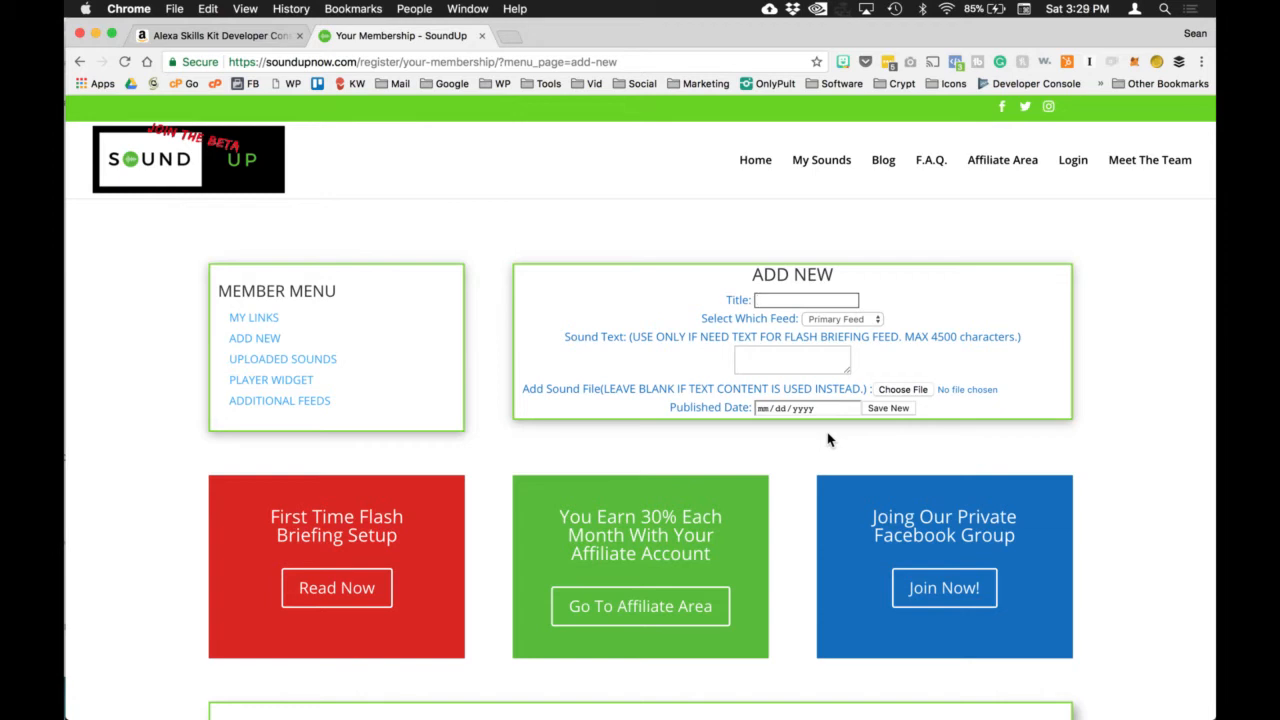
mouse_move(174, 714)
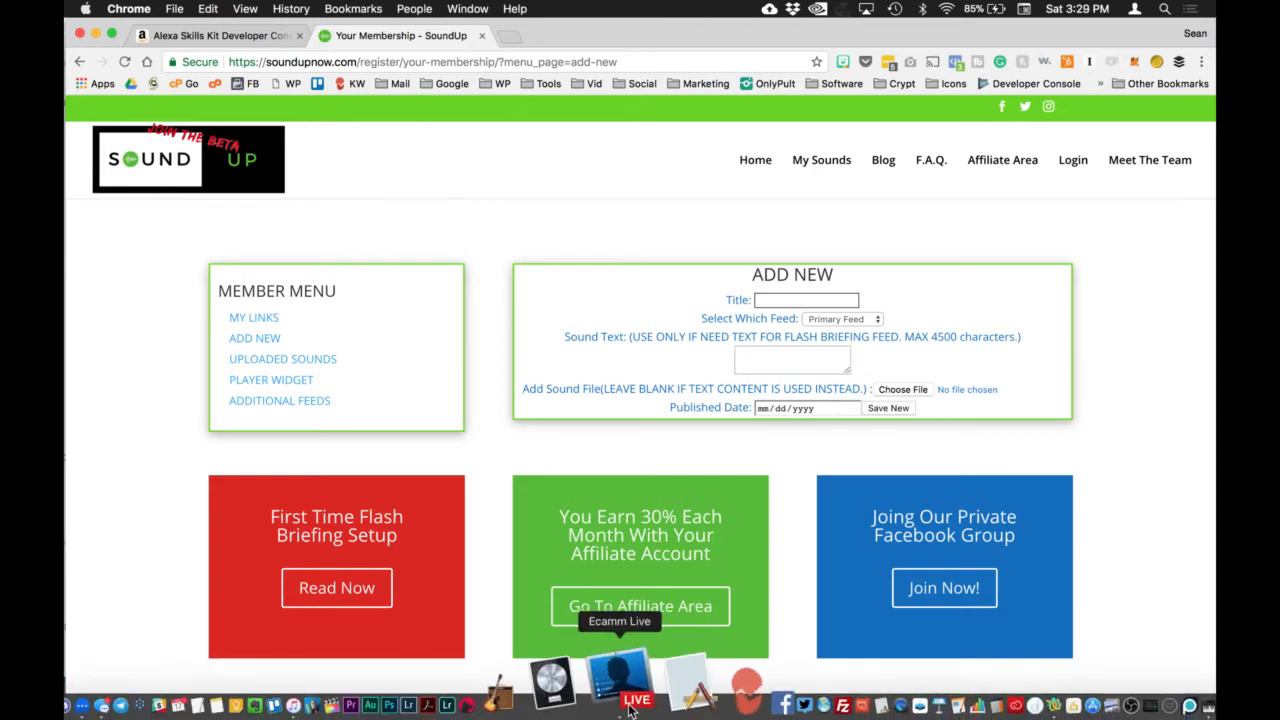
left_click(630, 706)
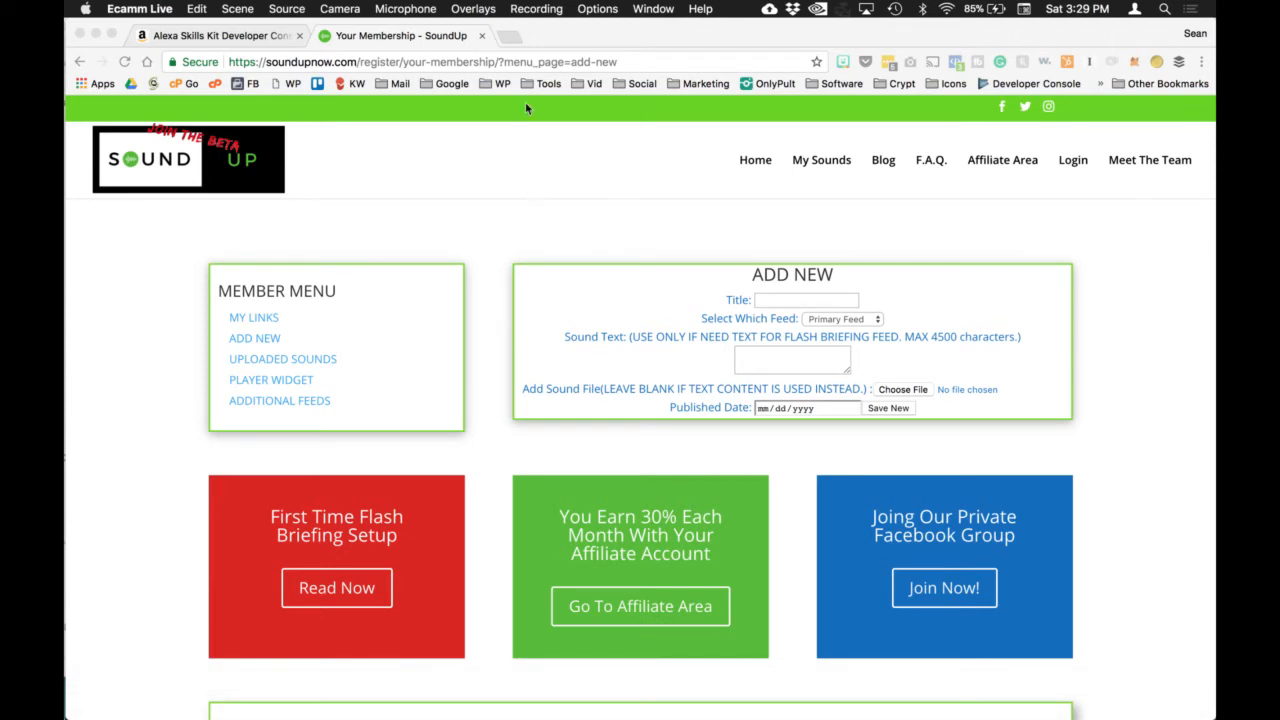